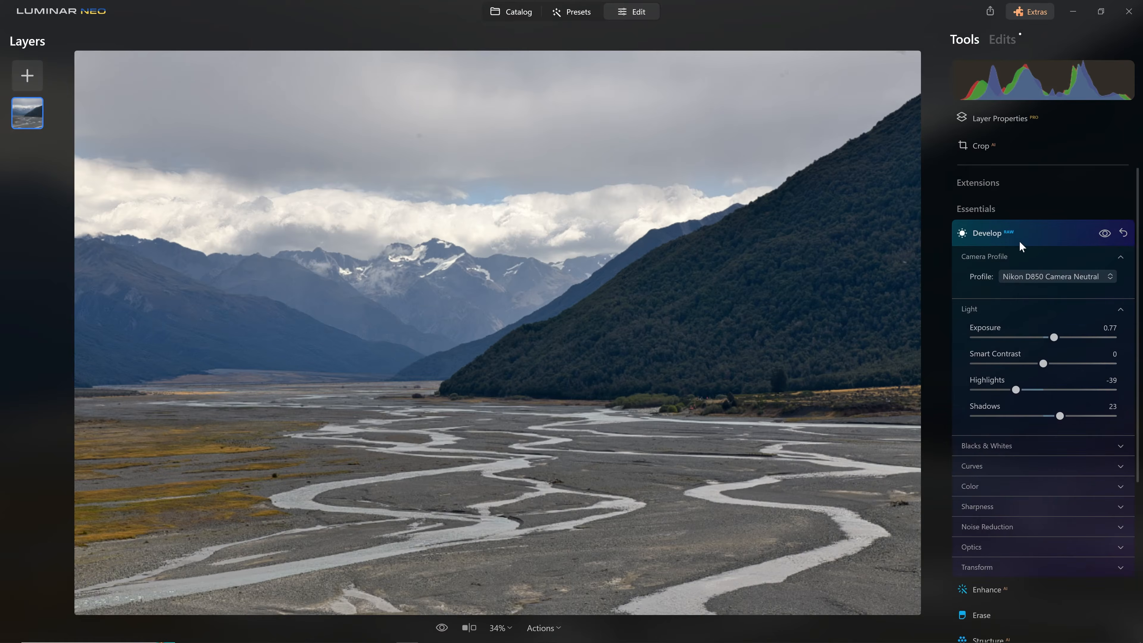
# Step: Compare the photo with and without the Develop RAW adjustments, and collapse the Develop tool
pyautogui.click(1106, 235)
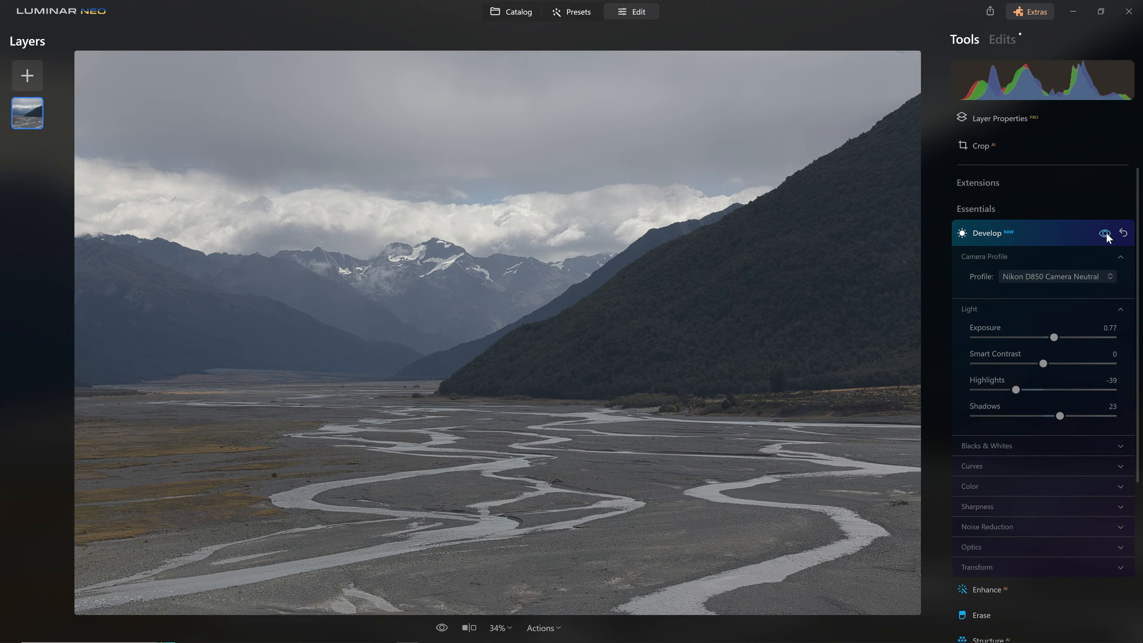
pyautogui.click(1105, 233)
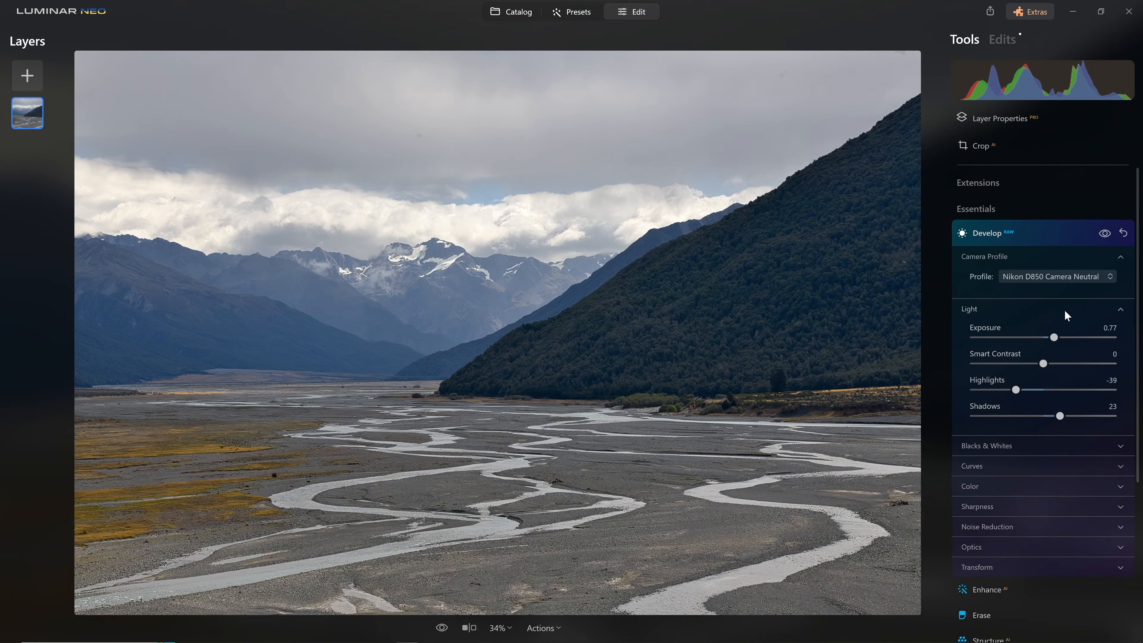
pyautogui.click(1064, 243)
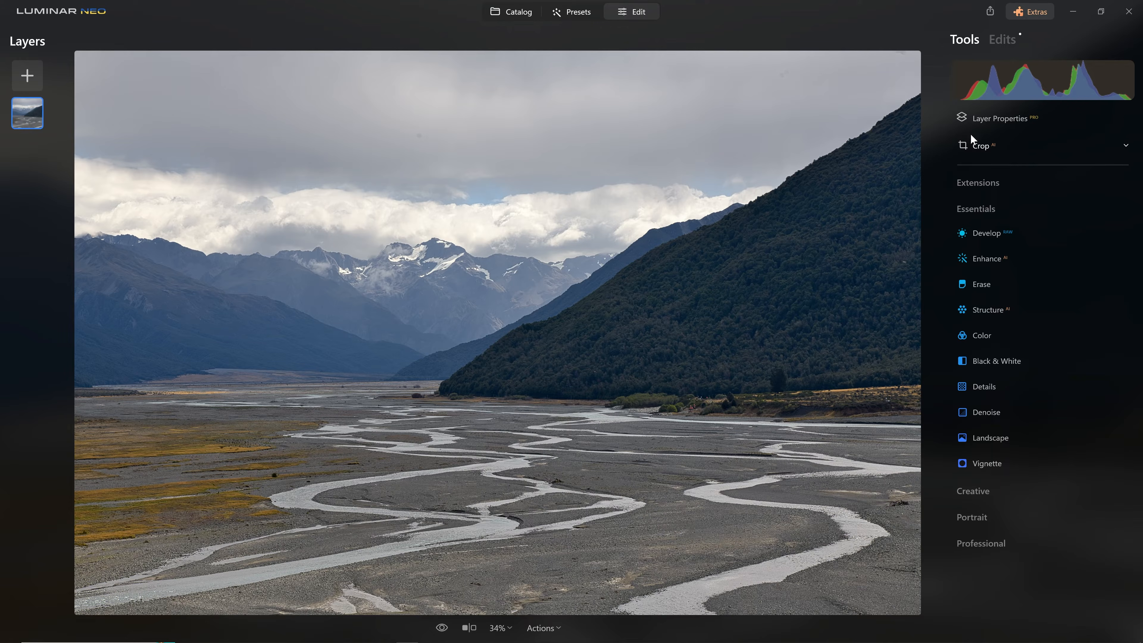
pyautogui.click(1003, 119)
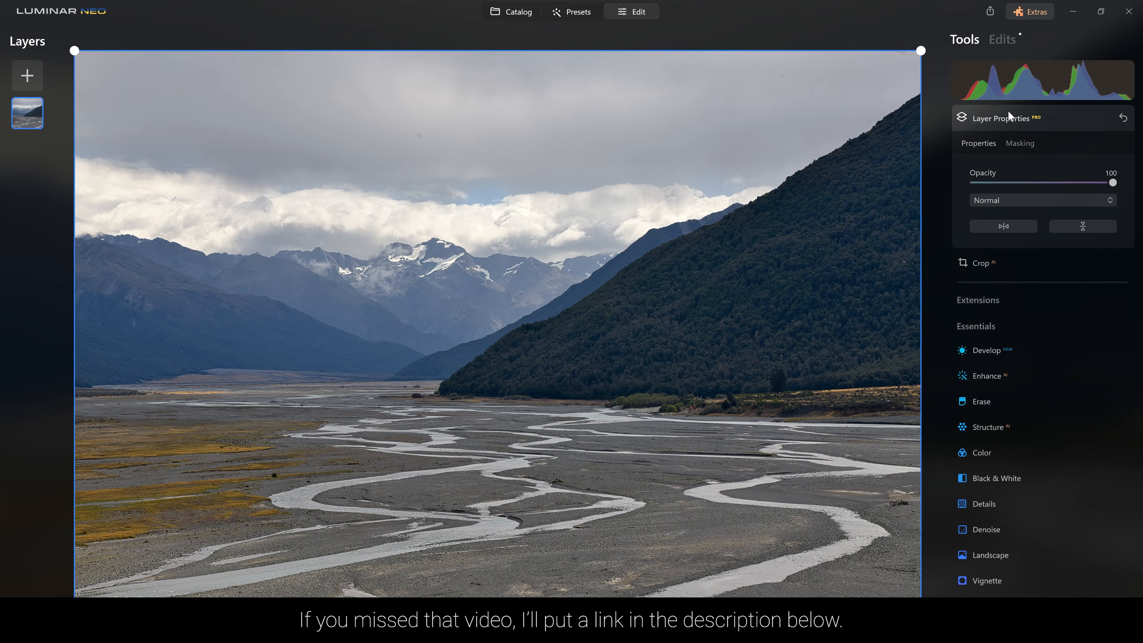
pyautogui.click(1009, 112)
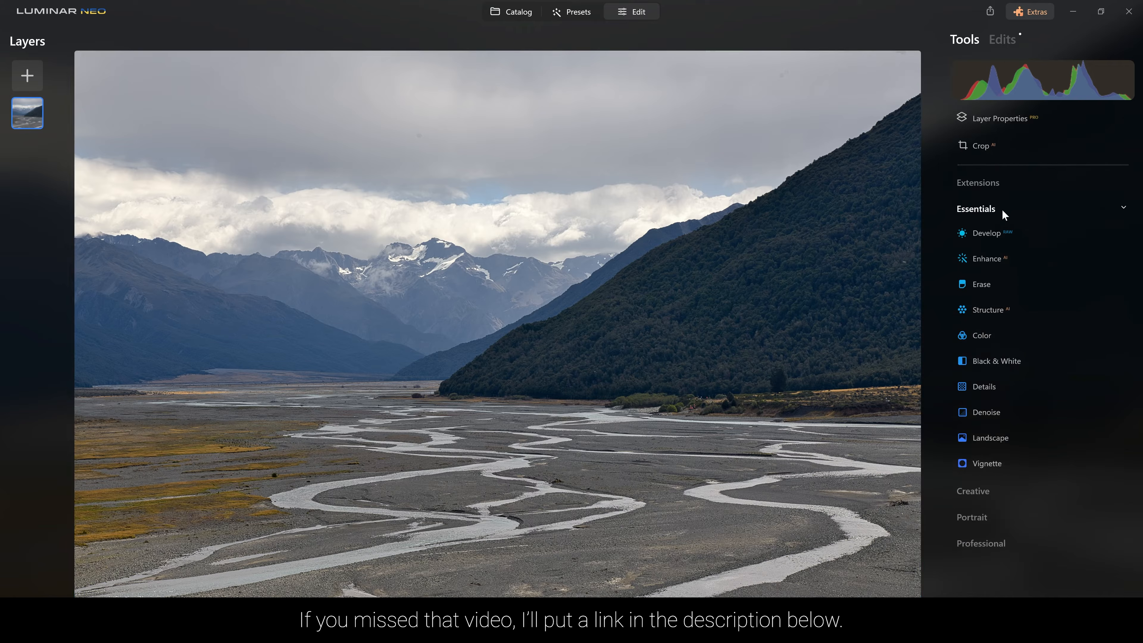
# Step: Crop the photo at its original ratio, cutting away the upper sky and part of the dark hillside's outer side
pyautogui.click(1004, 143)
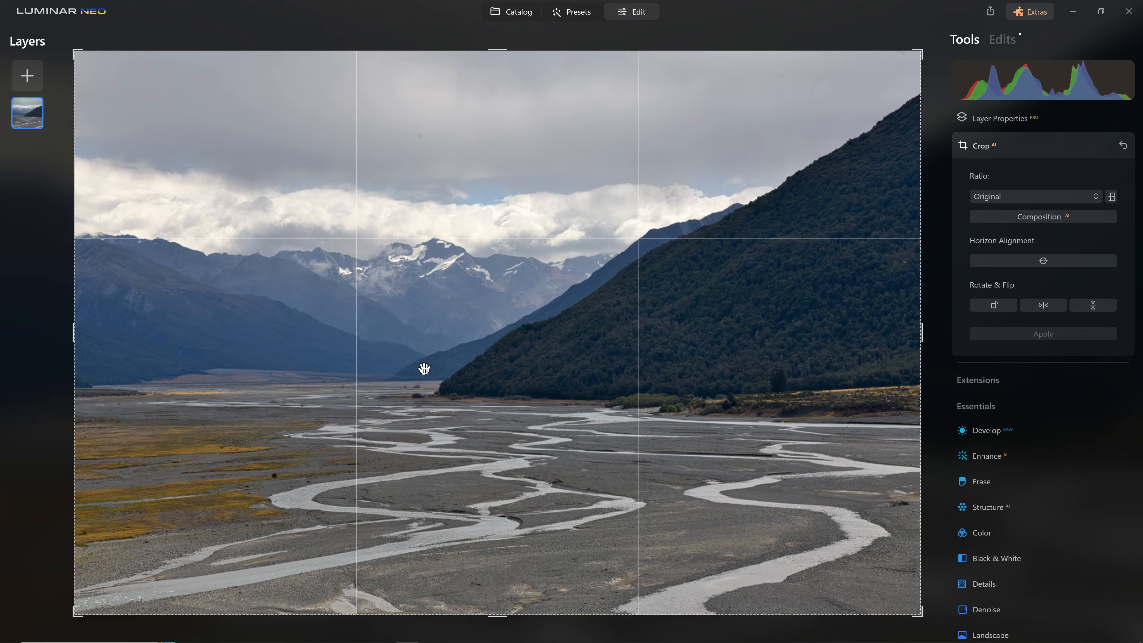
pyautogui.moveTo(925, 45); pyautogui.dragTo(849, 96)
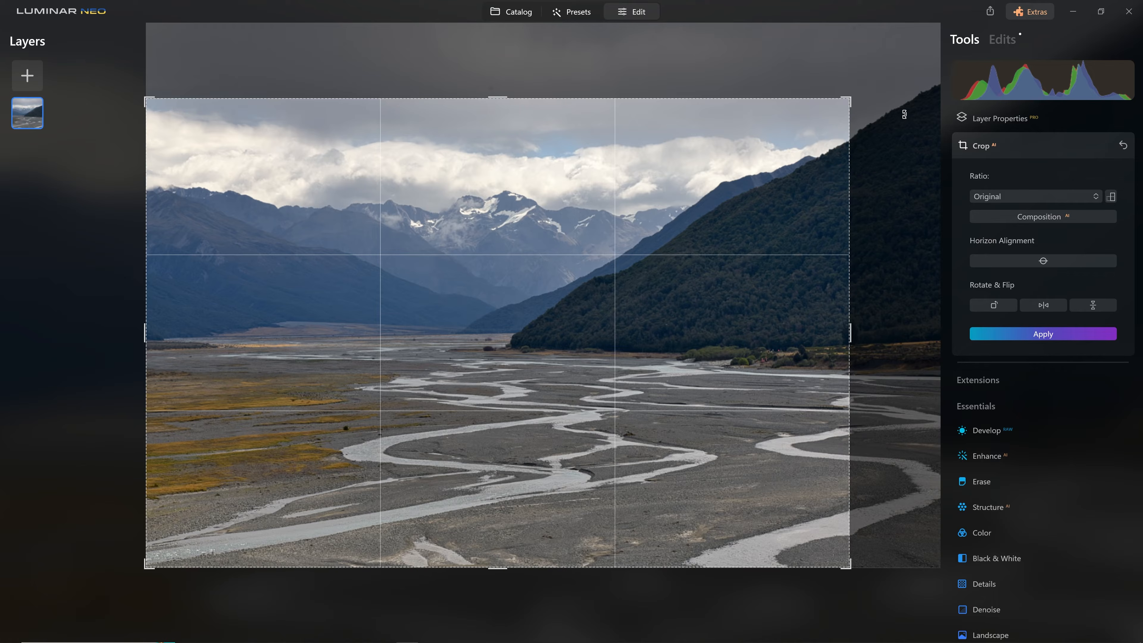
pyautogui.moveTo(846, 223); pyautogui.dragTo(829, 224)
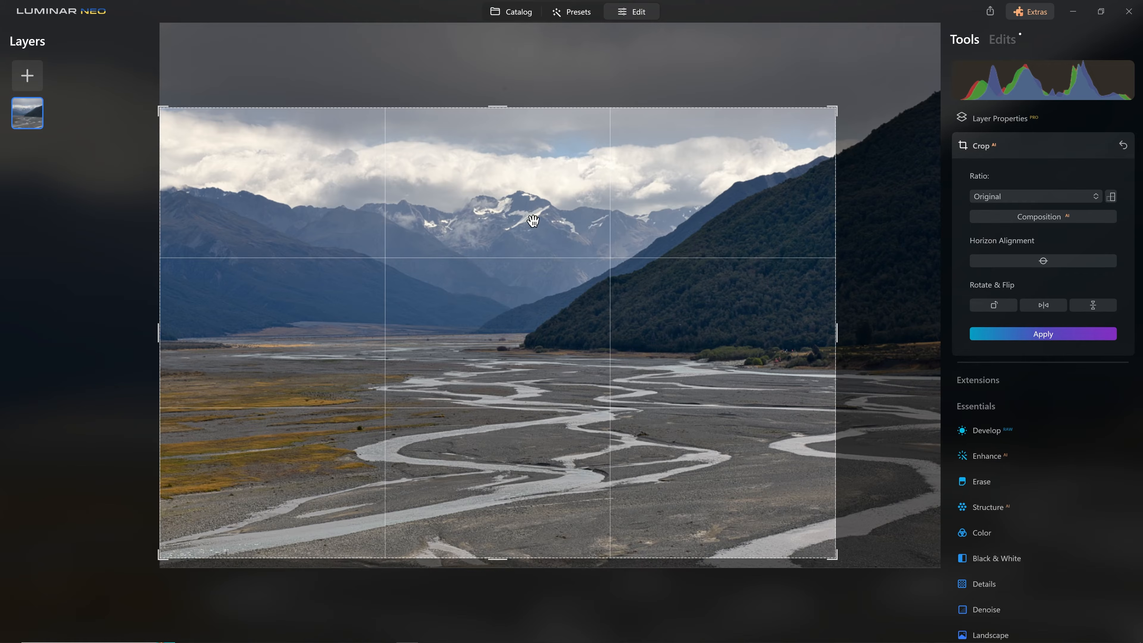
pyautogui.click(1063, 154)
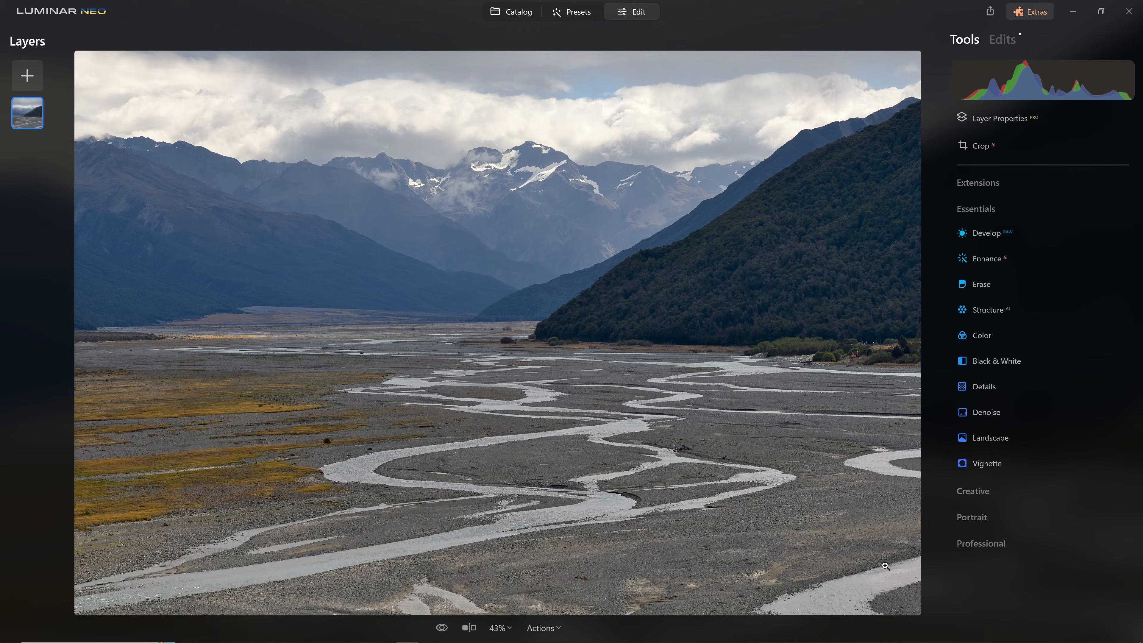
# Step: Clone gravel over the short stream bend at the photo's right edge, using a brush size of 52
pyautogui.click(988, 542)
pyautogui.click(985, 630)
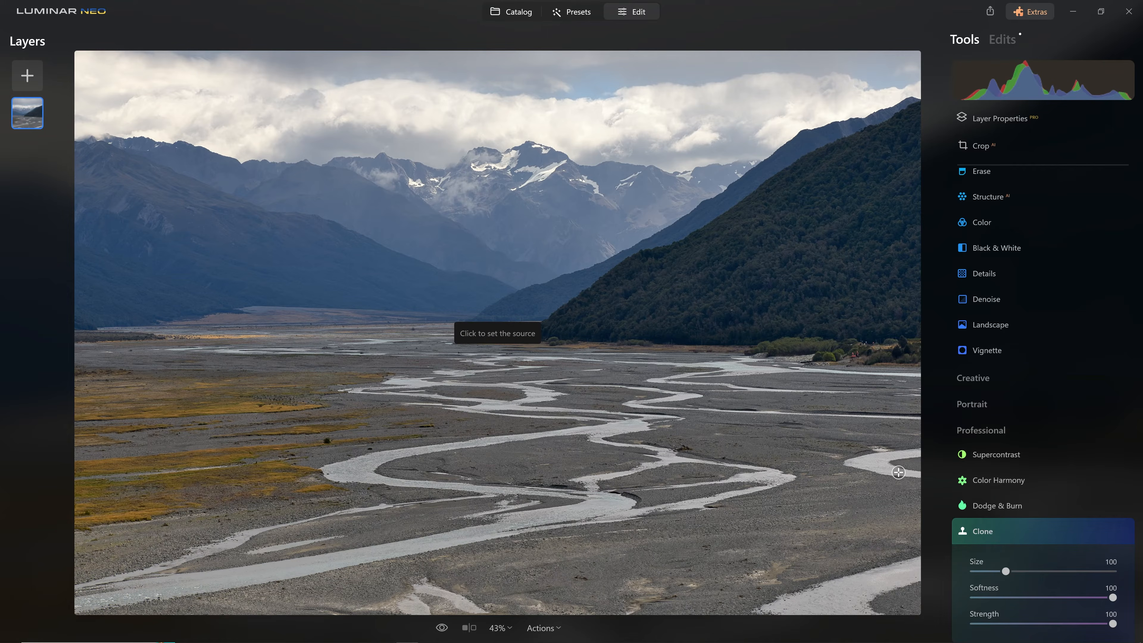
pyautogui.click(877, 515)
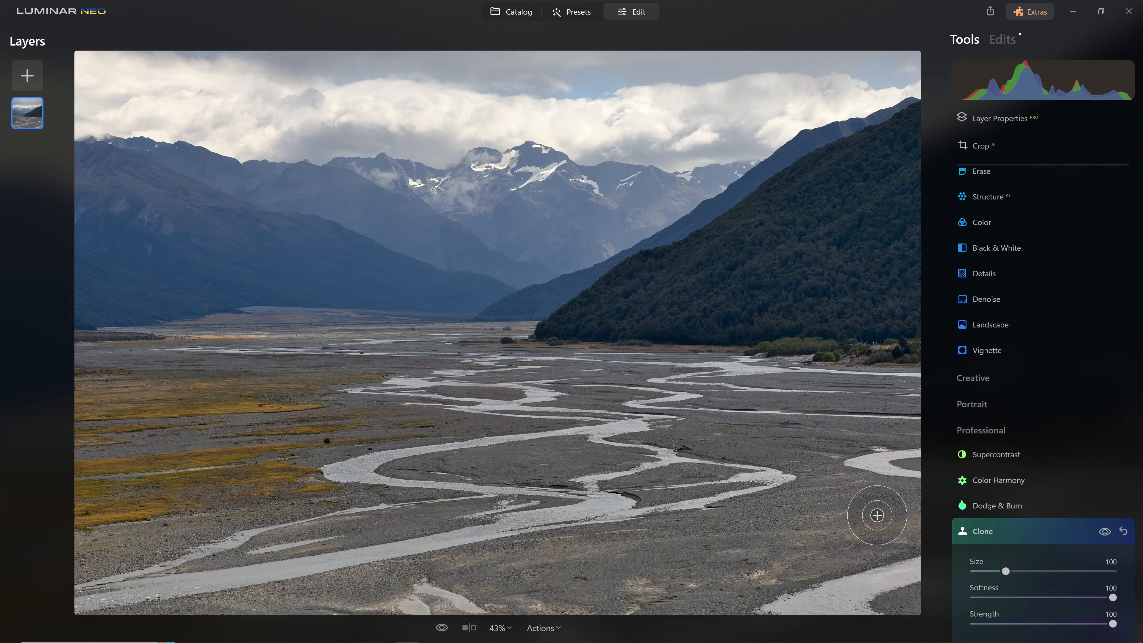
pyautogui.scroll(-5, 904, 492)
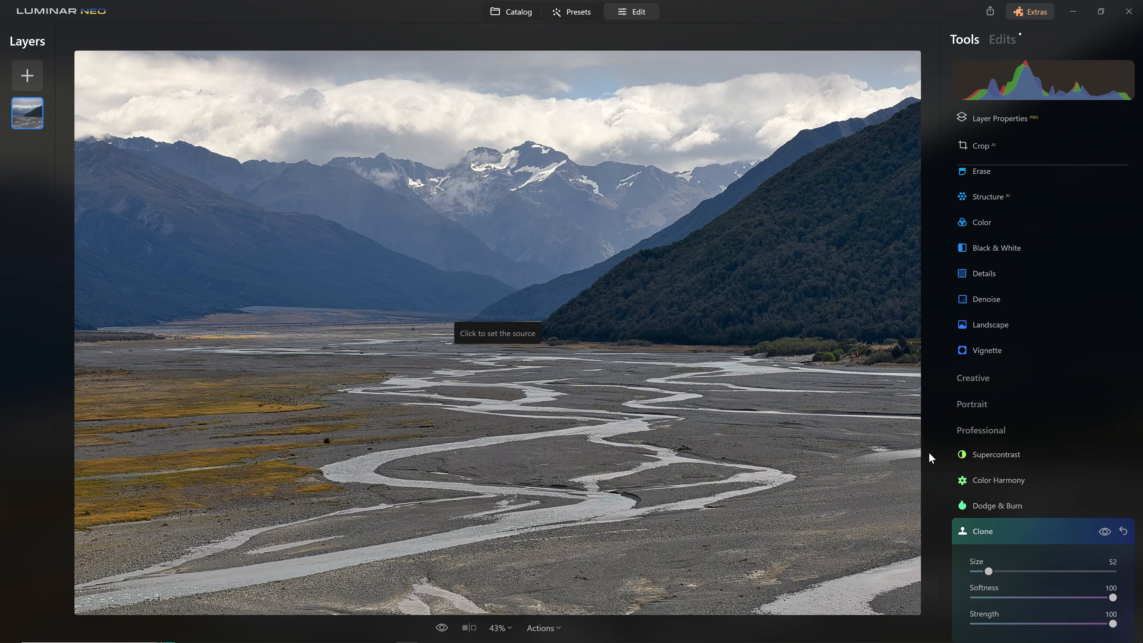
pyautogui.click(869, 510)
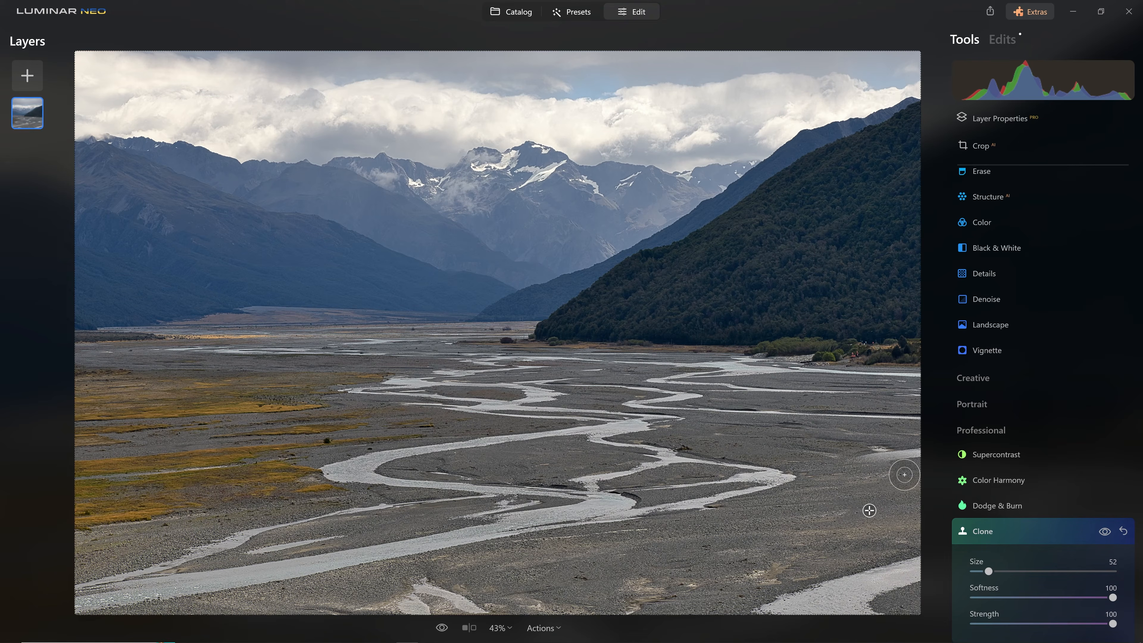
pyautogui.moveTo(915, 452); pyautogui.dragTo(866, 524)
pyautogui.hotkey('ctrl', 'z')
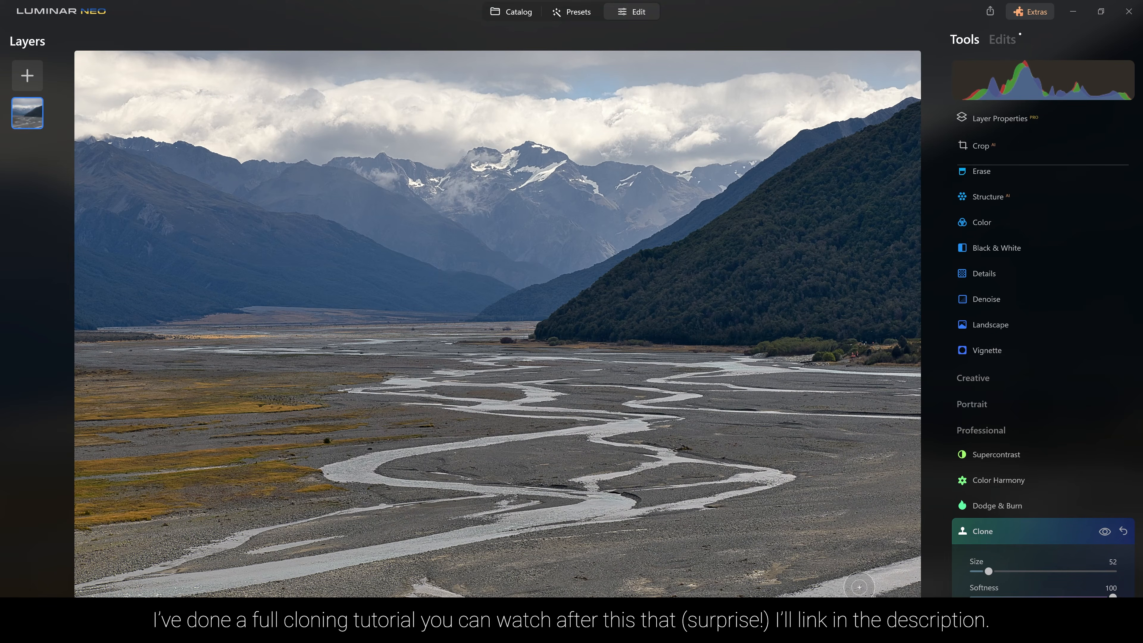
pyautogui.click(1030, 527)
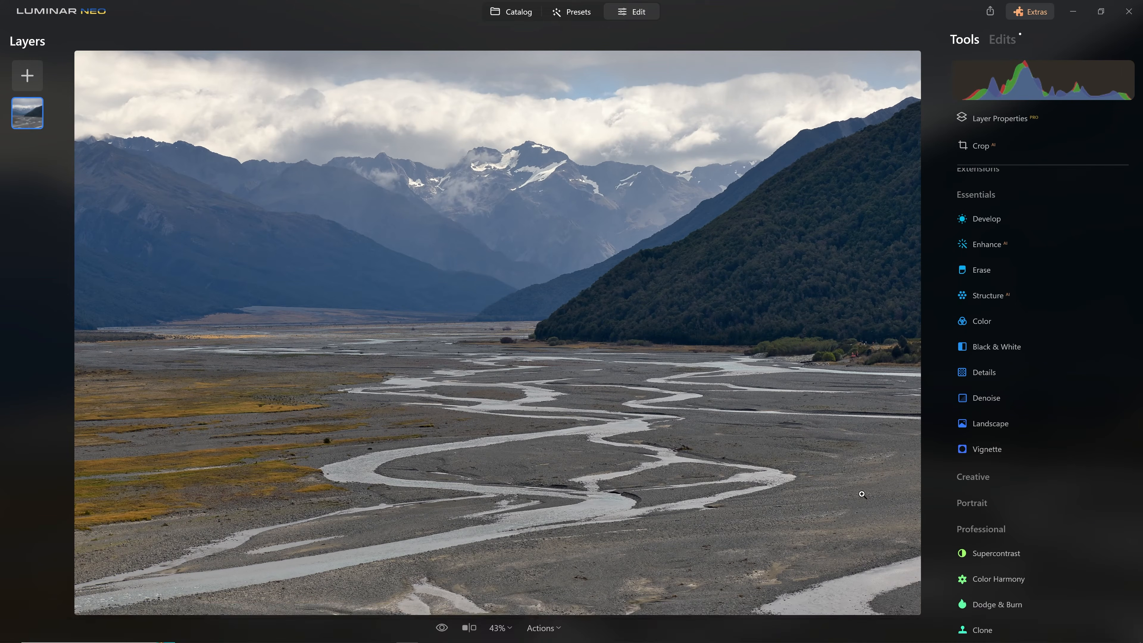
# Step: Open the Curves adjustment in the Develop tool
pyautogui.click(1006, 218)
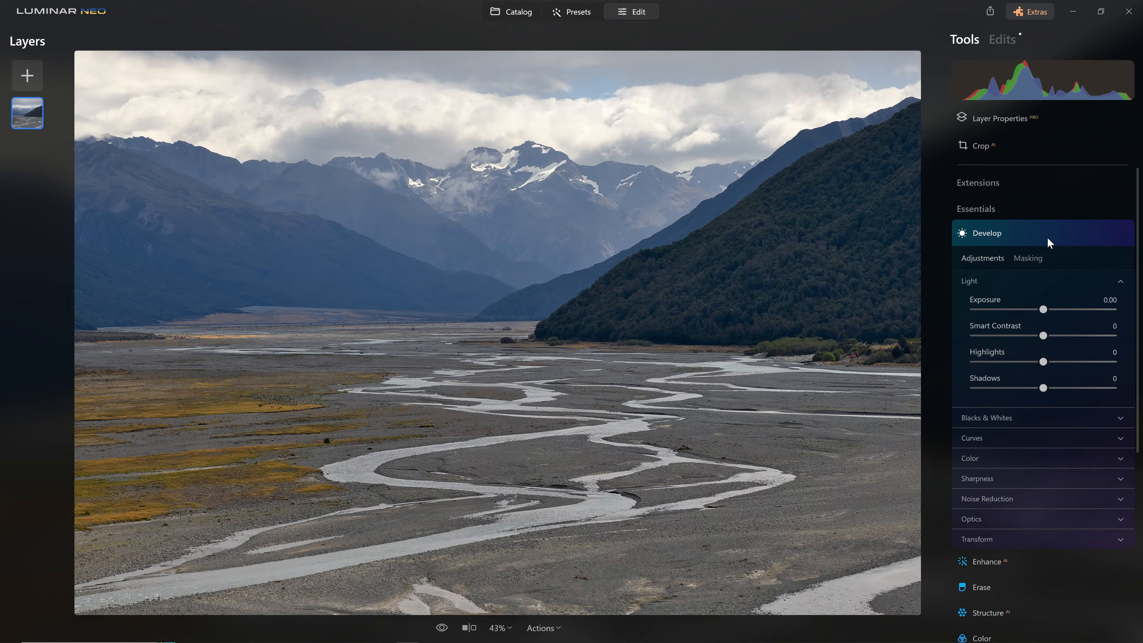
pyautogui.click(1018, 239)
pyautogui.click(1018, 239)
pyautogui.click(1030, 437)
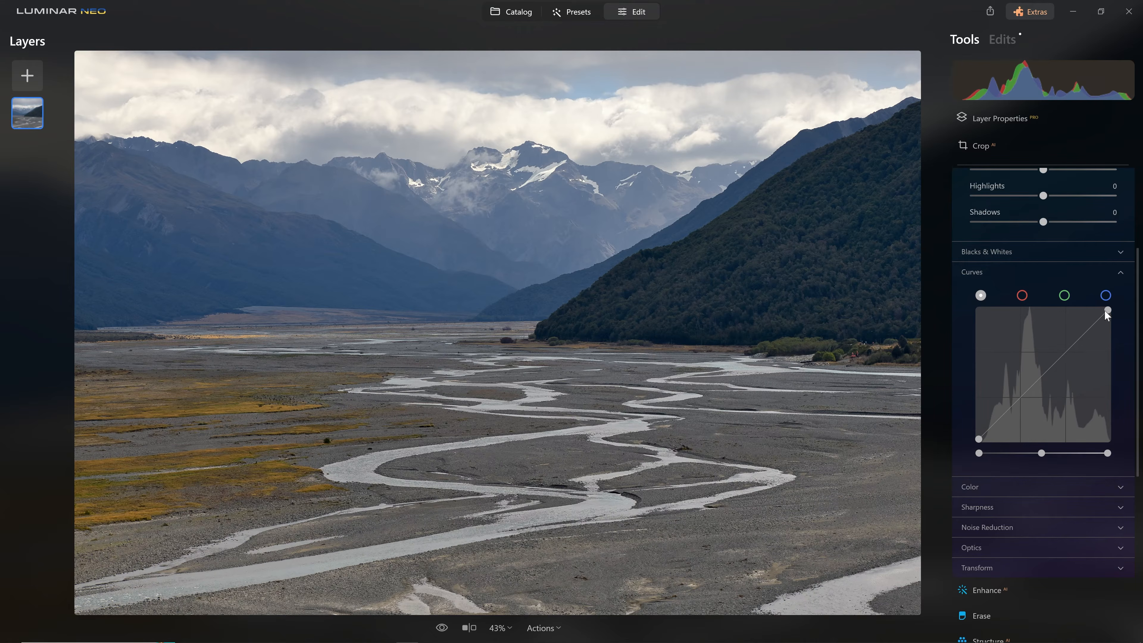
# Step: Try bending the tone curve up and down and lowering its white endpoint, restoring the straight diagonal line
pyautogui.moveTo(1000, 421); pyautogui.dragTo(1026, 410)
pyautogui.moveTo(1108, 310); pyautogui.dragTo(1104, 310)
pyautogui.moveTo(1027, 408); pyautogui.dragTo(1025, 368)
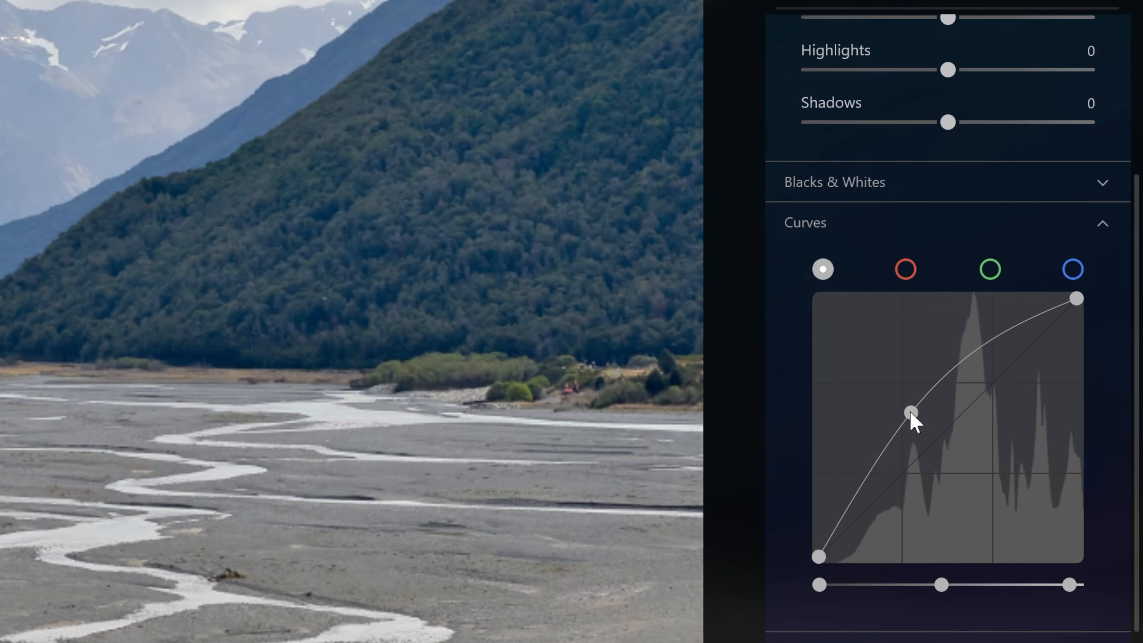
pyautogui.moveTo(911, 414); pyautogui.dragTo(987, 469)
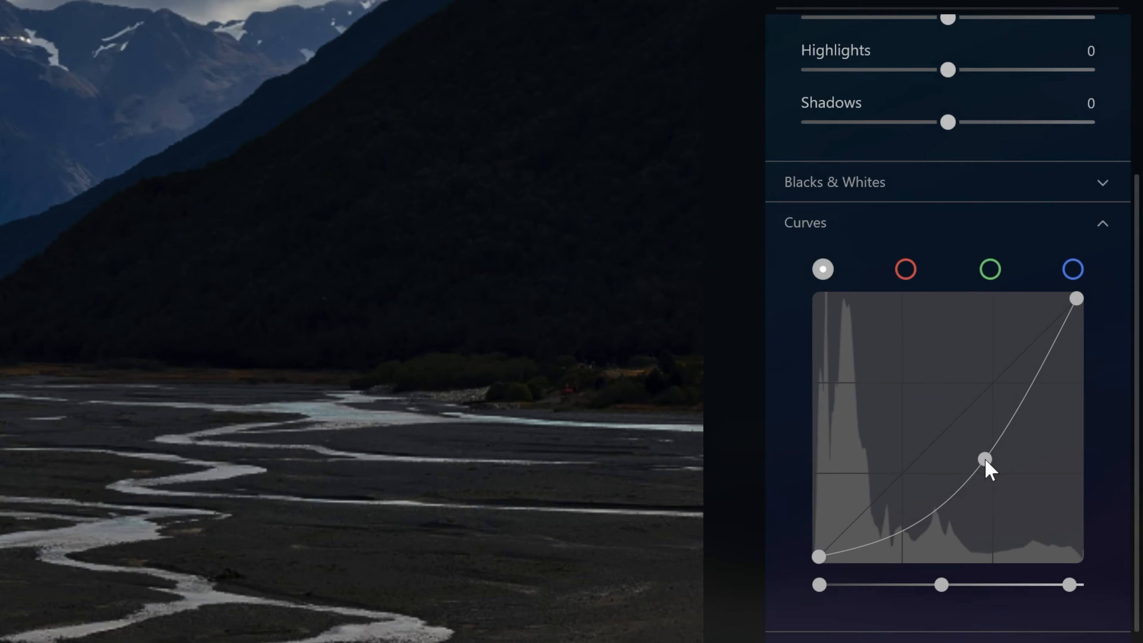
pyautogui.doubleClick(985, 459)
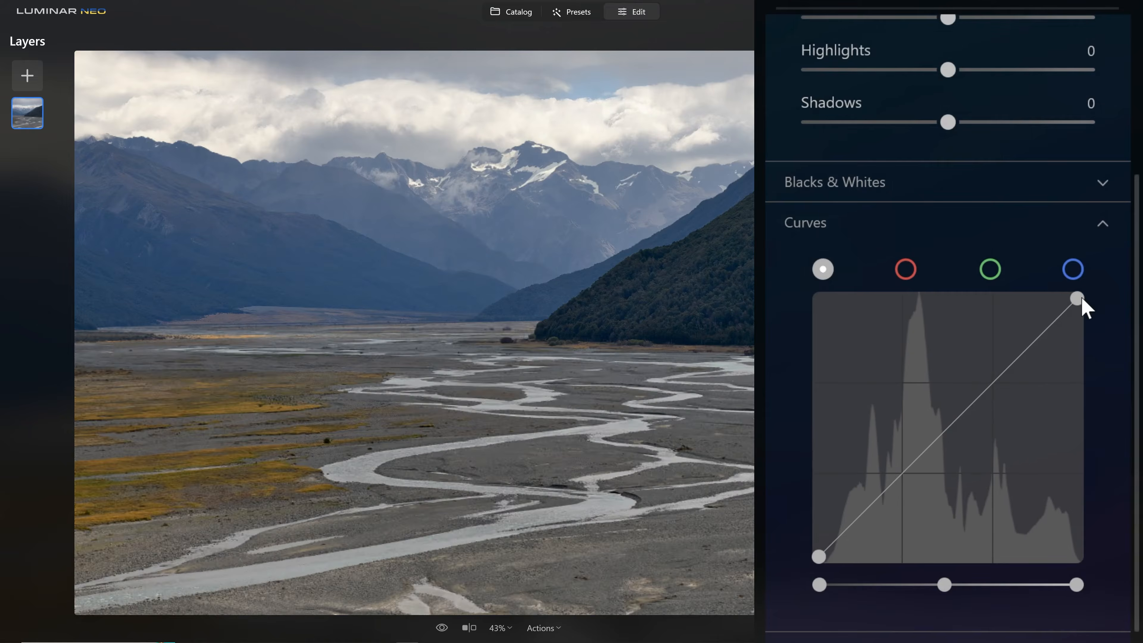
pyautogui.moveTo(1077, 302); pyautogui.dragTo(1076, 452)
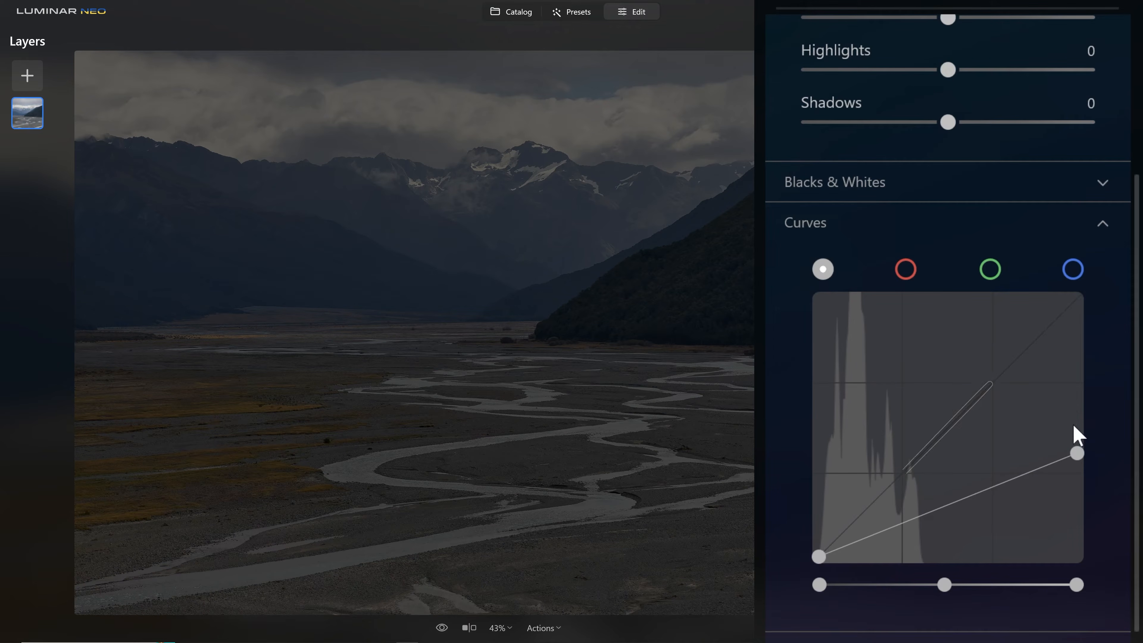
pyautogui.moveTo(1078, 451); pyautogui.dragTo(1099, 306)
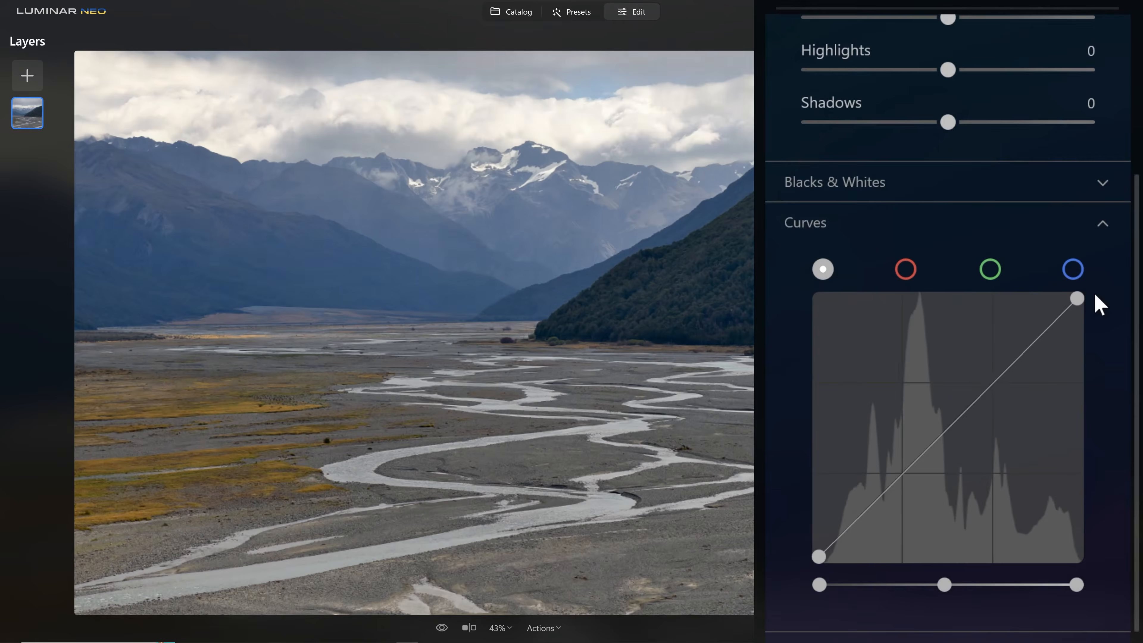
# Step: Shape the tone curve into an S by lowering the shadows and raising the highlights, and compare with the adjustment off
pyautogui.moveTo(978, 440); pyautogui.dragTo(1007, 419)
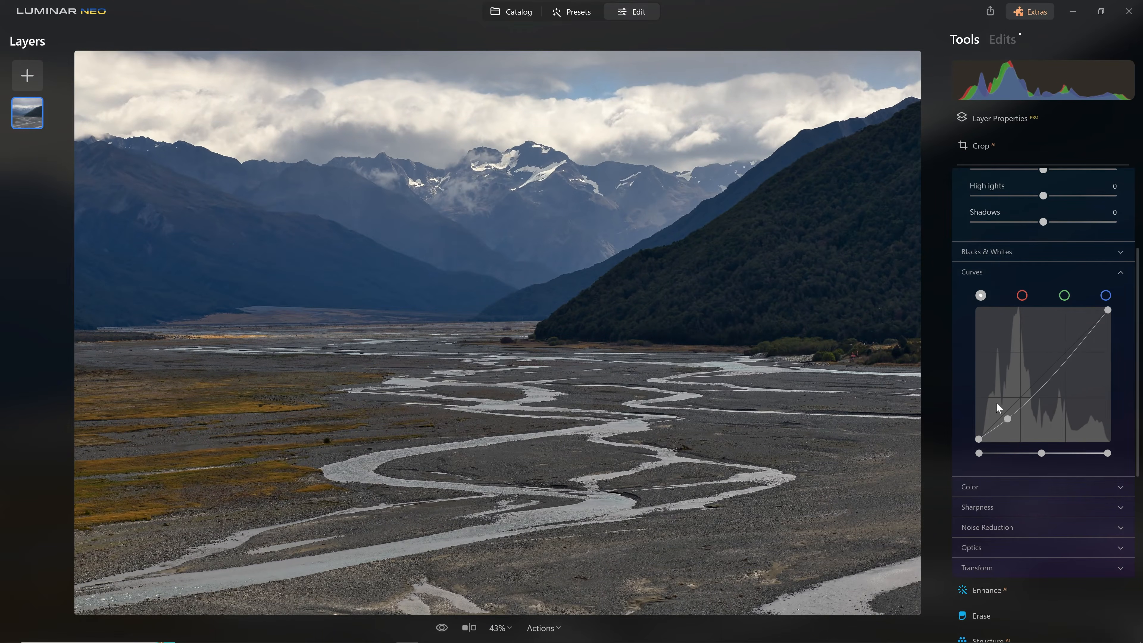
pyautogui.moveTo(1058, 366); pyautogui.dragTo(1056, 345)
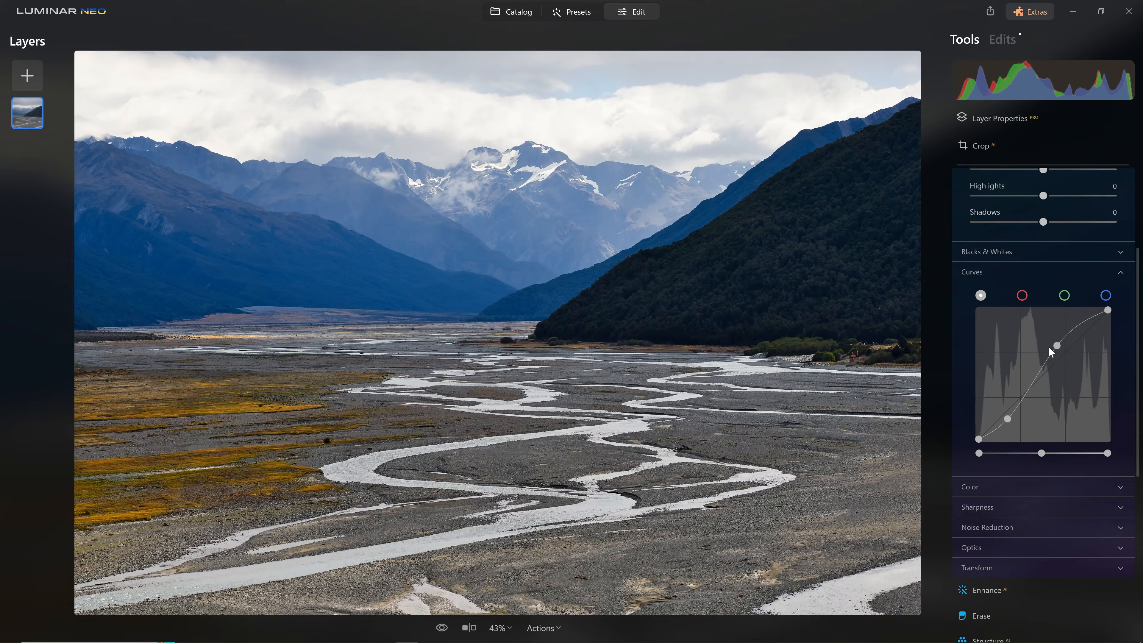
pyautogui.scroll(4, 1056, 376)
pyautogui.click(1108, 211)
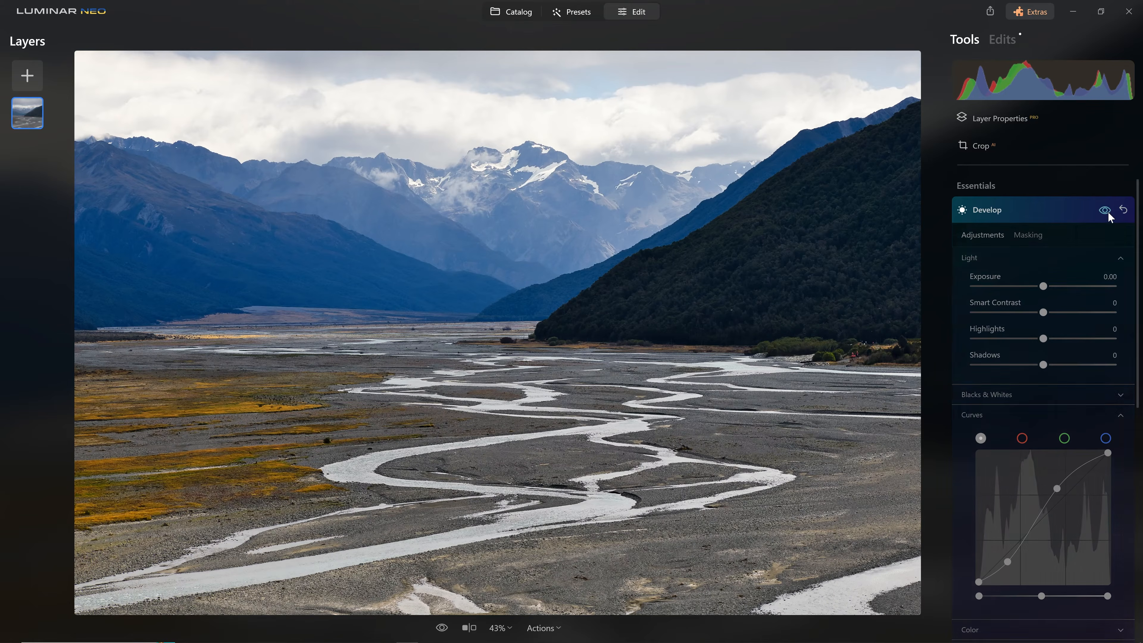
pyautogui.click(1108, 212)
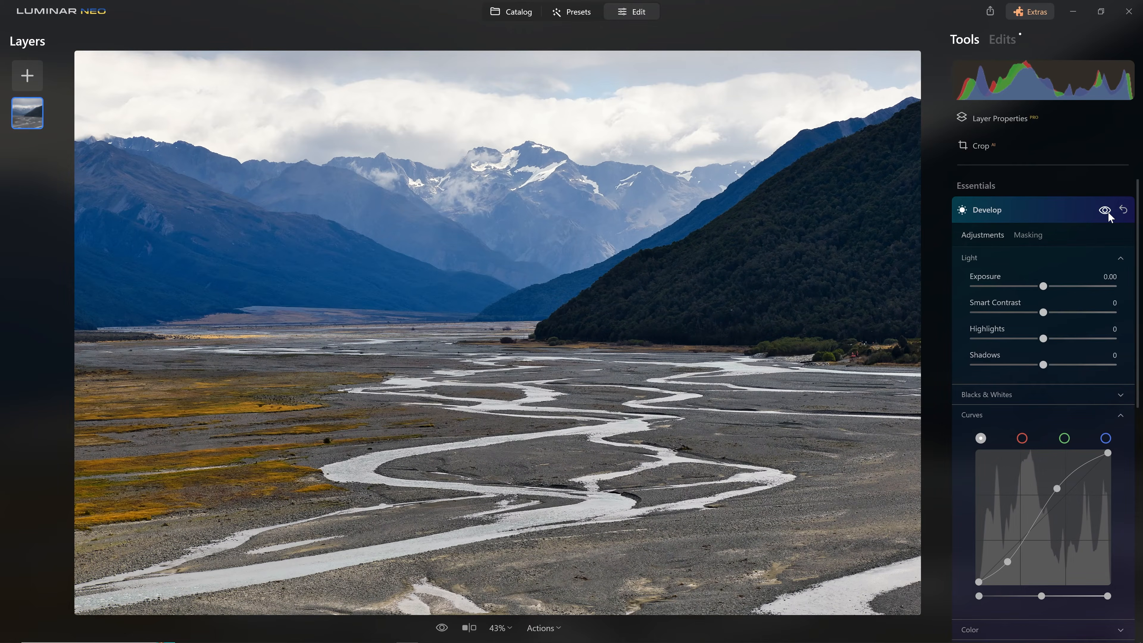
pyautogui.click(1109, 212)
pyautogui.click(1108, 211)
# Step: Try a gentler and a much steeper highlight bend in the S-curve, and compare the photo with the adjustment off
pyautogui.scroll(-1, 1061, 463)
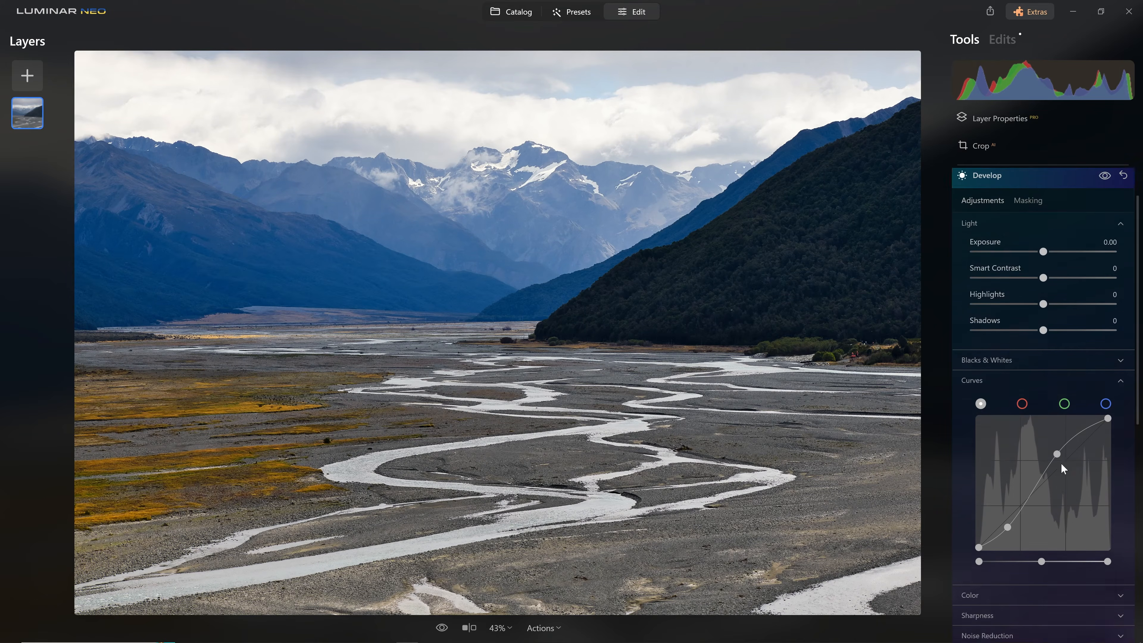
pyautogui.scroll(-1, 1060, 463)
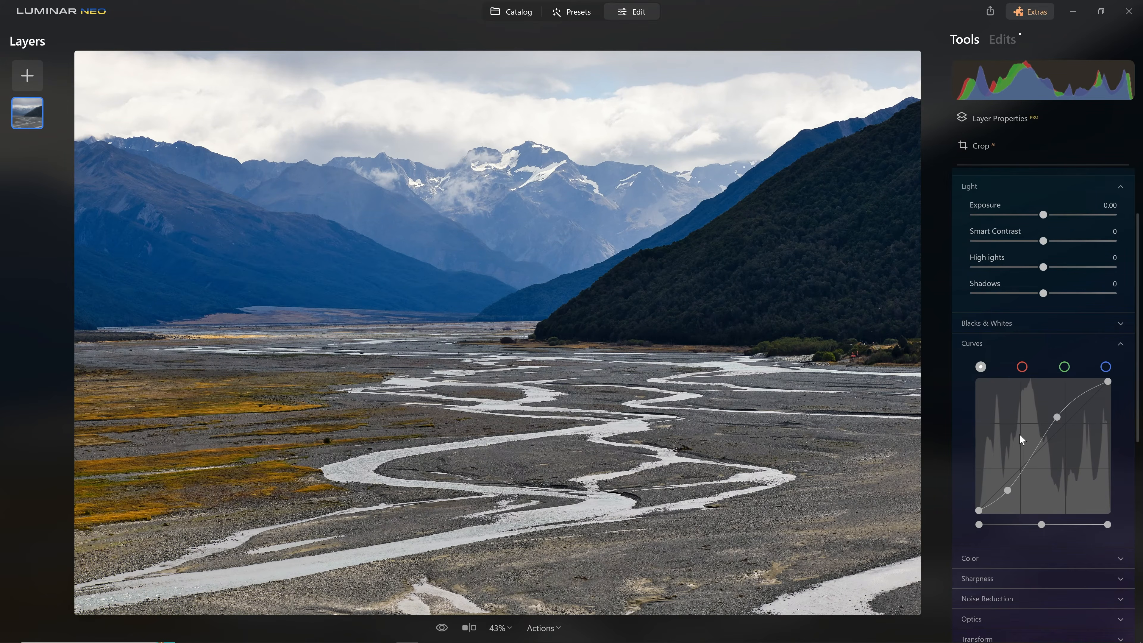
pyautogui.moveTo(1056, 417); pyautogui.dragTo(1071, 408)
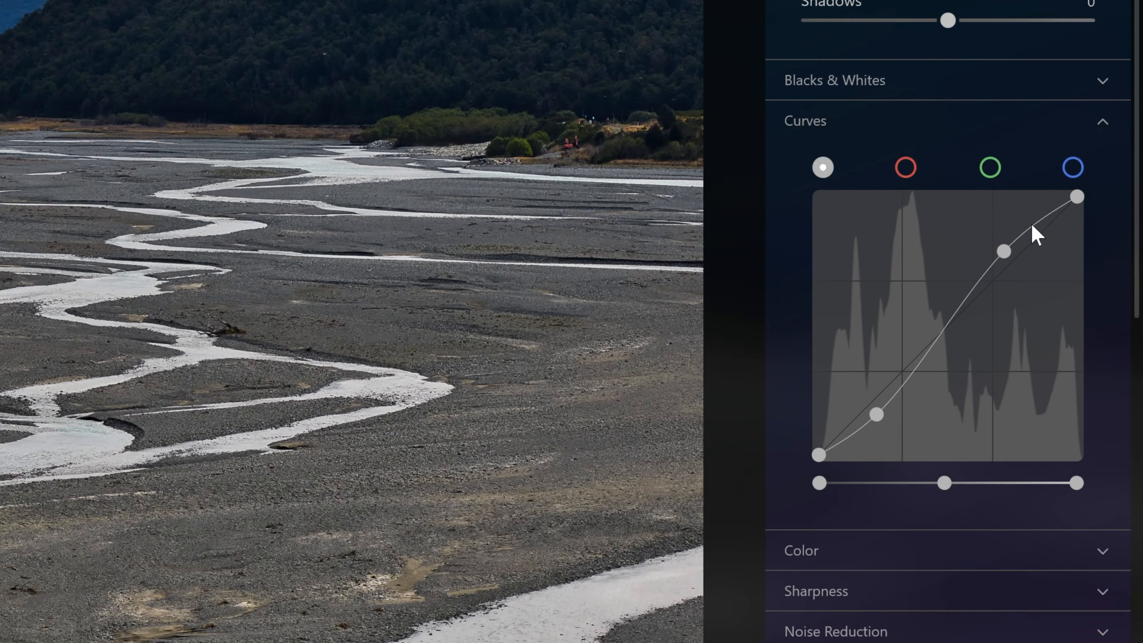
pyautogui.moveTo(1004, 252); pyautogui.dragTo(961, 260)
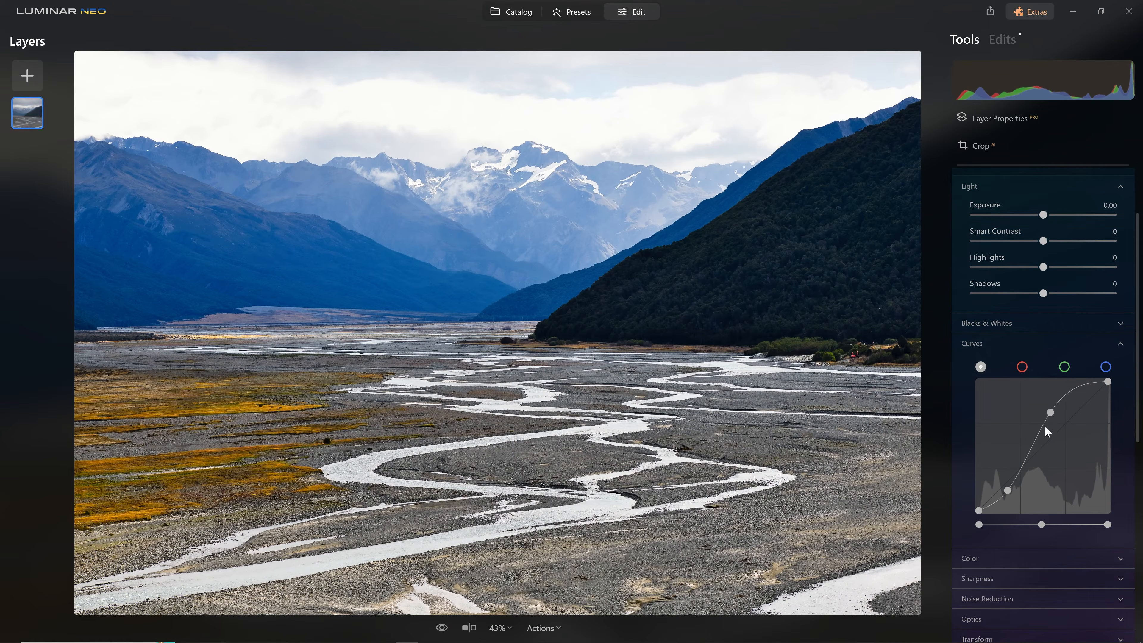
pyautogui.scroll(3, 1056, 315)
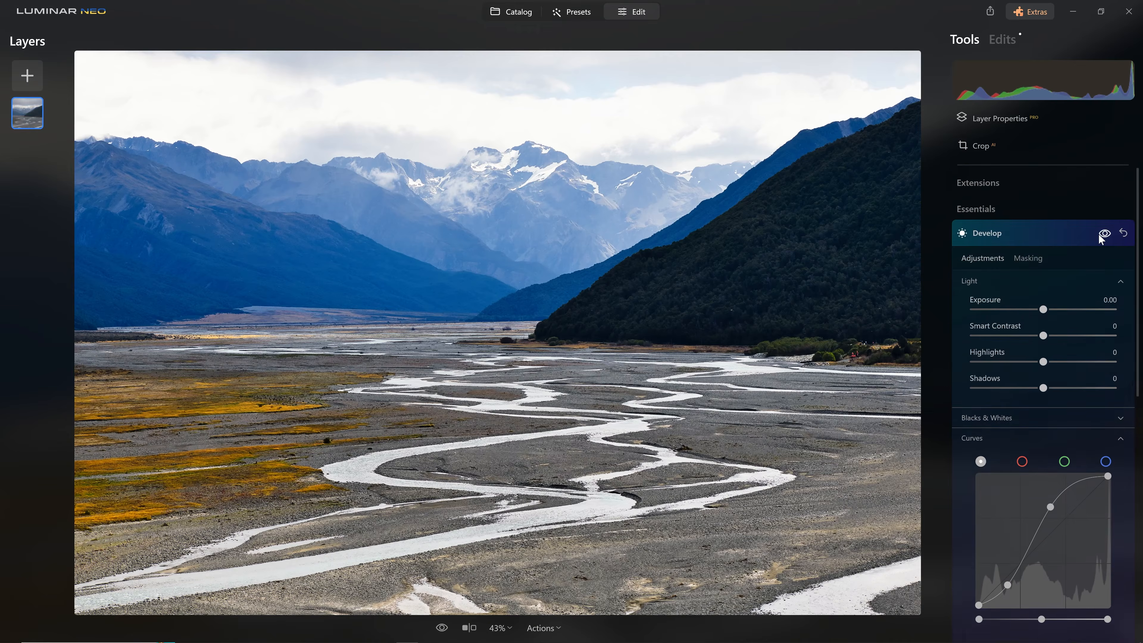
pyautogui.click(1098, 234)
pyautogui.click(1098, 233)
pyautogui.click(1098, 233)
pyautogui.click(1098, 233)
# Step: Move the S-curve's highlight point closer to the diagonal for gentler contrast, and collapse the Curves section
pyautogui.scroll(-4, 1079, 436)
pyautogui.scroll(-1, 1083, 445)
pyautogui.moveTo(1054, 365); pyautogui.dragTo(1069, 363)
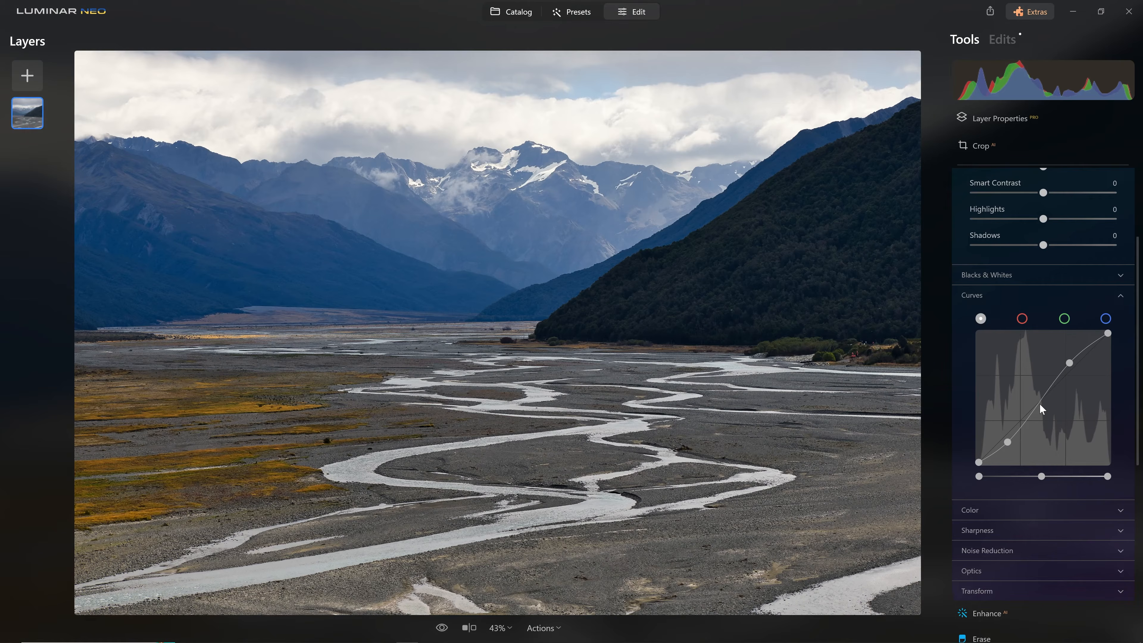
pyautogui.click(1018, 293)
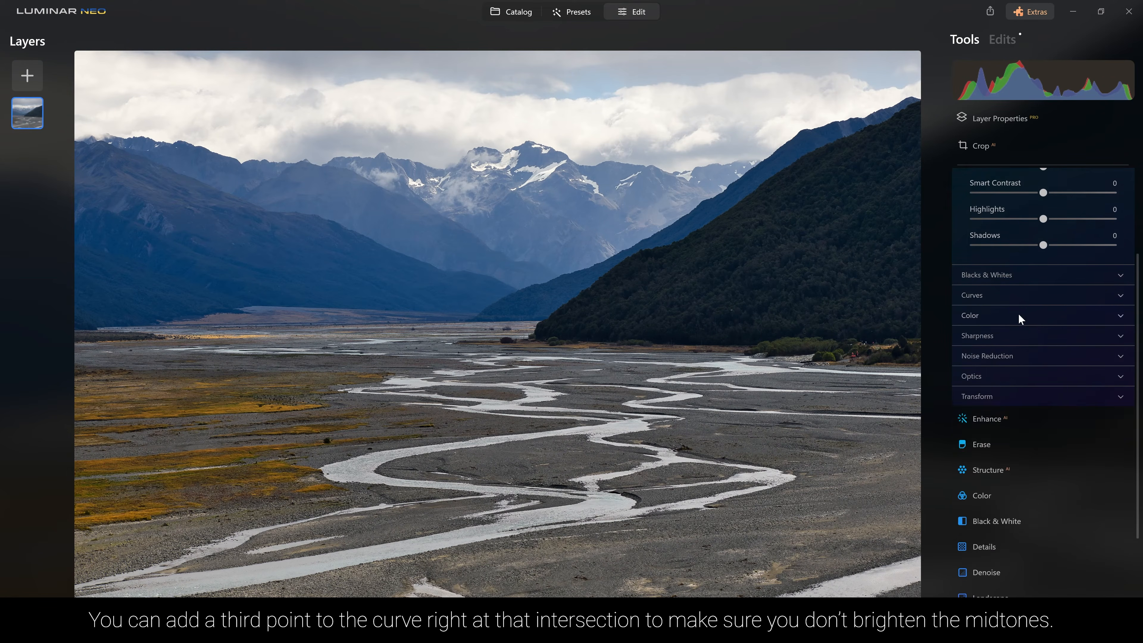
# Step: Compare the photo with the Develop curve adjustment off and on
pyautogui.scroll(3, 1017, 314)
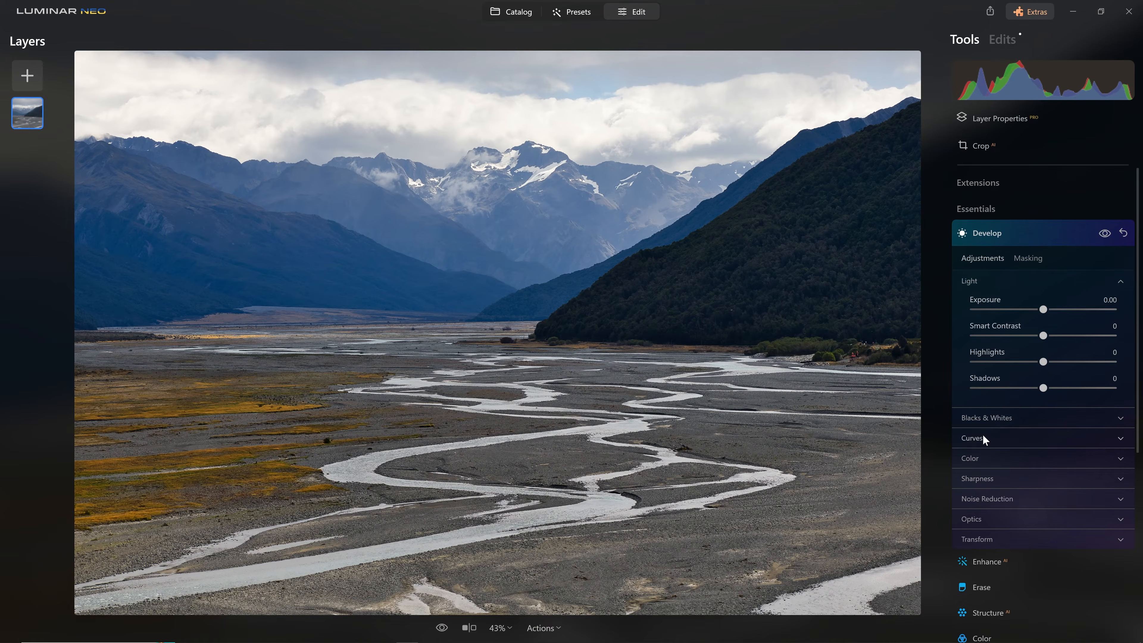
pyautogui.click(1105, 234)
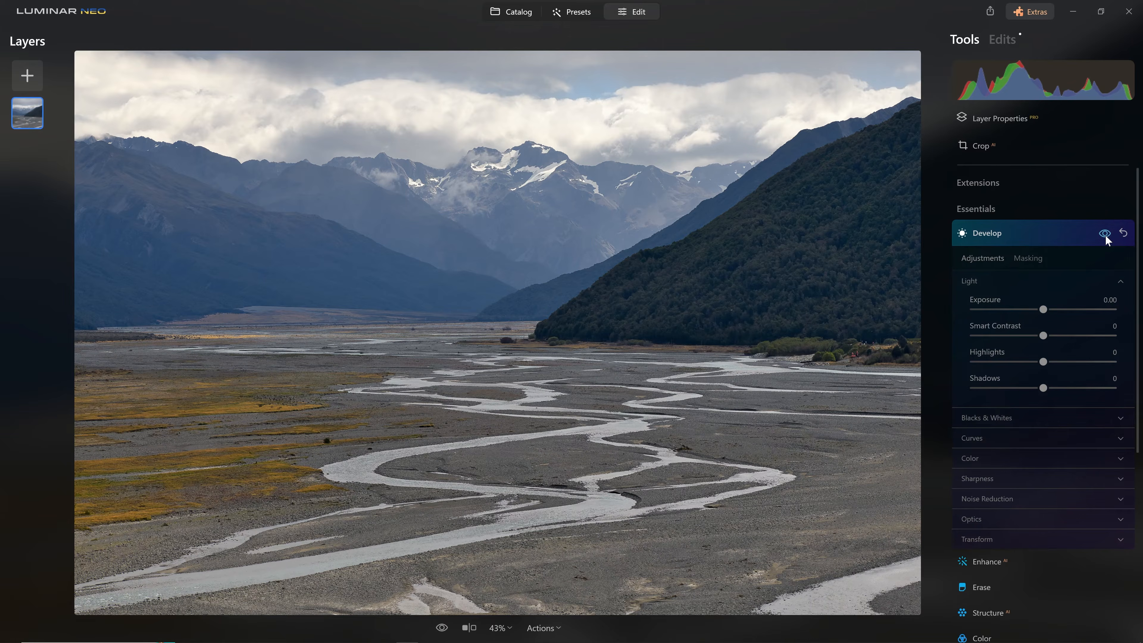
pyautogui.click(1106, 234)
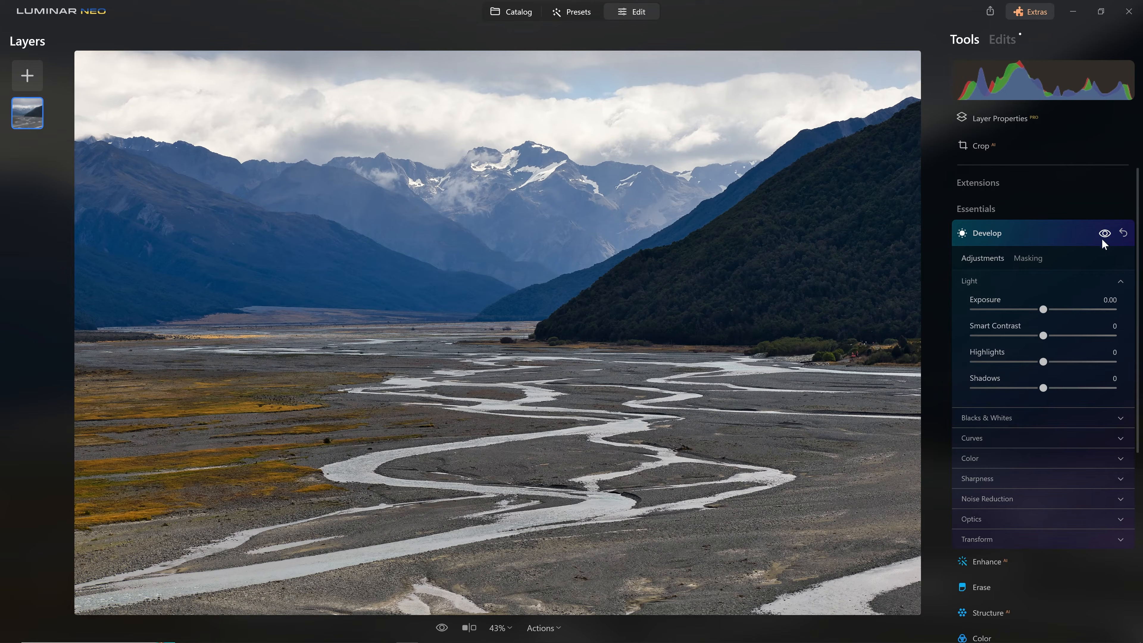
# Step: Mask the Develop contrast with a size 280 brush, painting over the braided river and the valley floor
pyautogui.click(1033, 258)
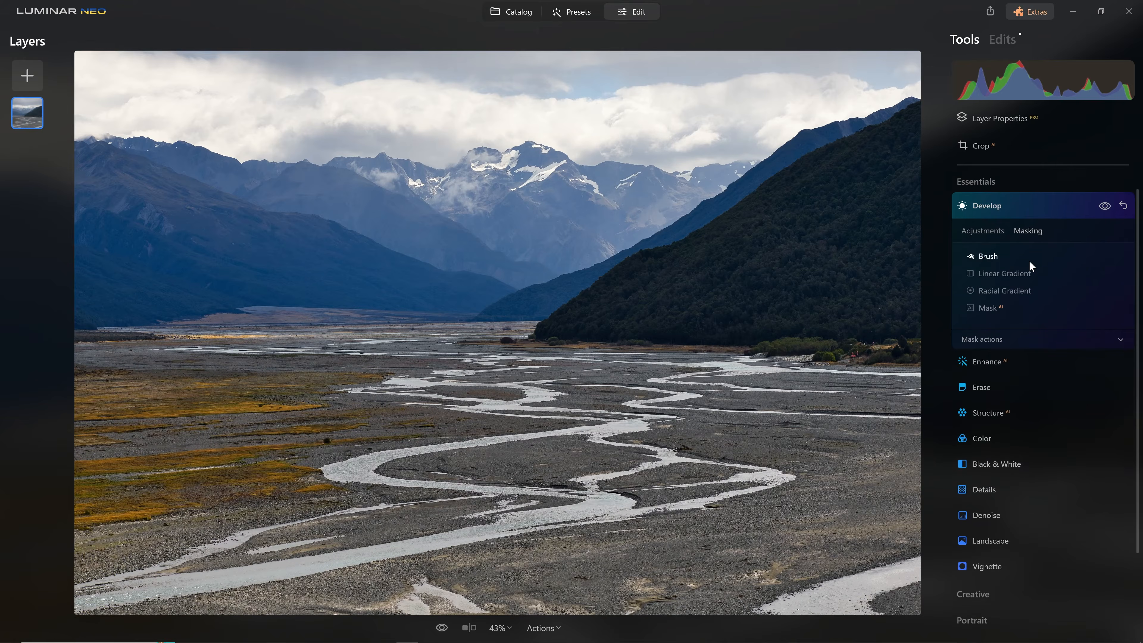
pyautogui.click(987, 256)
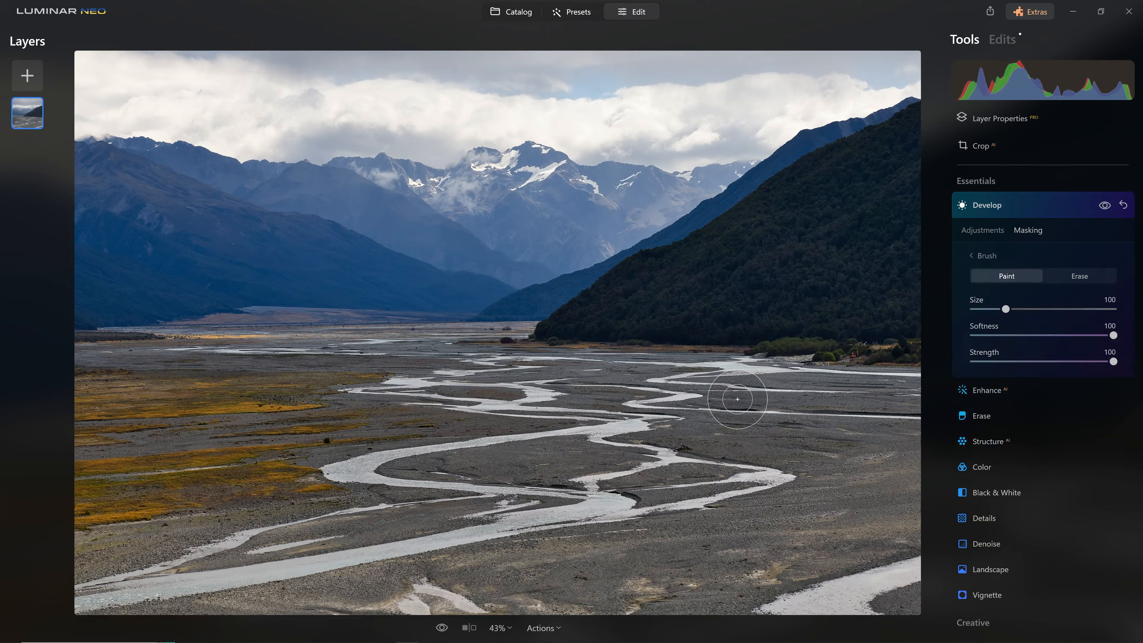
pyautogui.press(']')
pyautogui.press(']')
pyautogui.press(']')
pyautogui.press(']')
pyautogui.press(']')
pyautogui.press(']')
pyautogui.press(']')
pyautogui.press(']')
pyautogui.press(']')
pyautogui.press(']')
pyautogui.press(']')
pyautogui.press(']')
pyautogui.press(']')
pyautogui.press(']')
pyautogui.press(']')
pyautogui.press(']')
pyautogui.press(']')
pyautogui.press(']')
pyautogui.moveTo(310, 534)
pyautogui.mouseDown()
pyautogui.moveTo(764, 473)
pyautogui.moveTo(491, 441)
pyautogui.moveTo(323, 437)
pyautogui.moveTo(612, 400)
pyautogui.moveTo(448, 356)
pyautogui.moveTo(738, 377)
pyautogui.mouseUp()
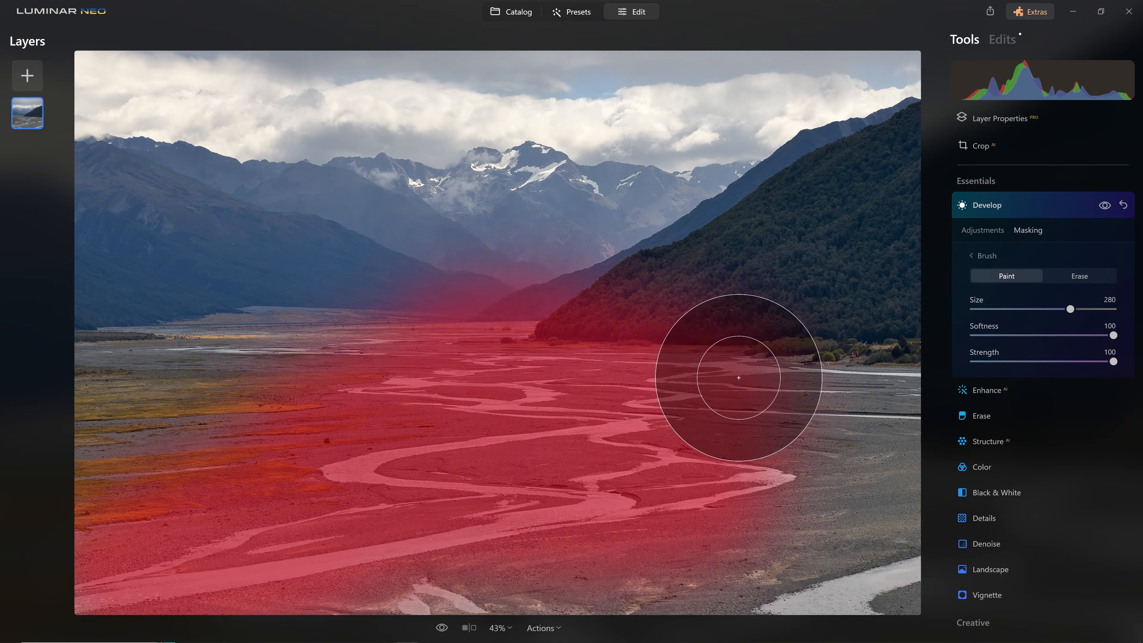
# Step: Compare the photo with the brush-masked Develop adjustment off and on
pyautogui.click(1105, 206)
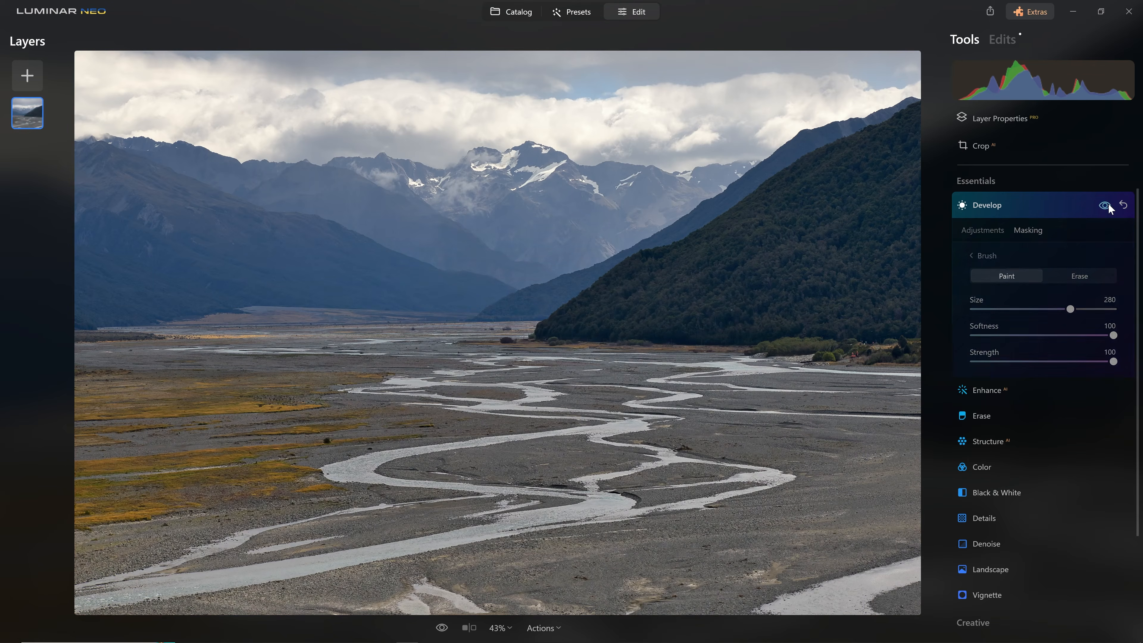
pyautogui.click(1109, 207)
pyautogui.click(1109, 207)
pyautogui.click(1108, 207)
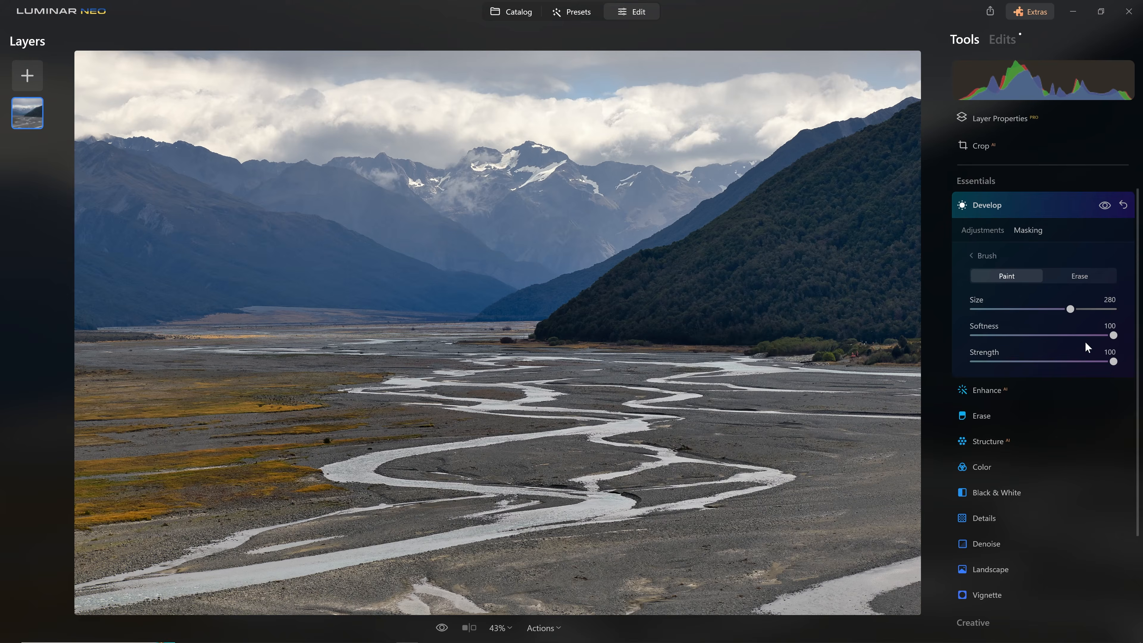
# Step: Lower the brush strength to 55, extend the mask toward the mountains and right-hand riverbed, compare the result, and collapse Develop
pyautogui.click(1050, 361)
pyautogui.moveTo(597, 561)
pyautogui.mouseDown()
pyautogui.moveTo(293, 616)
pyautogui.moveTo(271, 609)
pyautogui.moveTo(169, 473)
pyautogui.moveTo(288, 377)
pyautogui.moveTo(301, 388)
pyautogui.moveTo(483, 349)
pyautogui.moveTo(382, 301)
pyautogui.moveTo(576, 250)
pyautogui.moveTo(327, 269)
pyautogui.moveTo(328, 331)
pyautogui.moveTo(639, 261)
pyautogui.moveTo(752, 317)
pyautogui.moveTo(884, 343)
pyautogui.mouseUp()
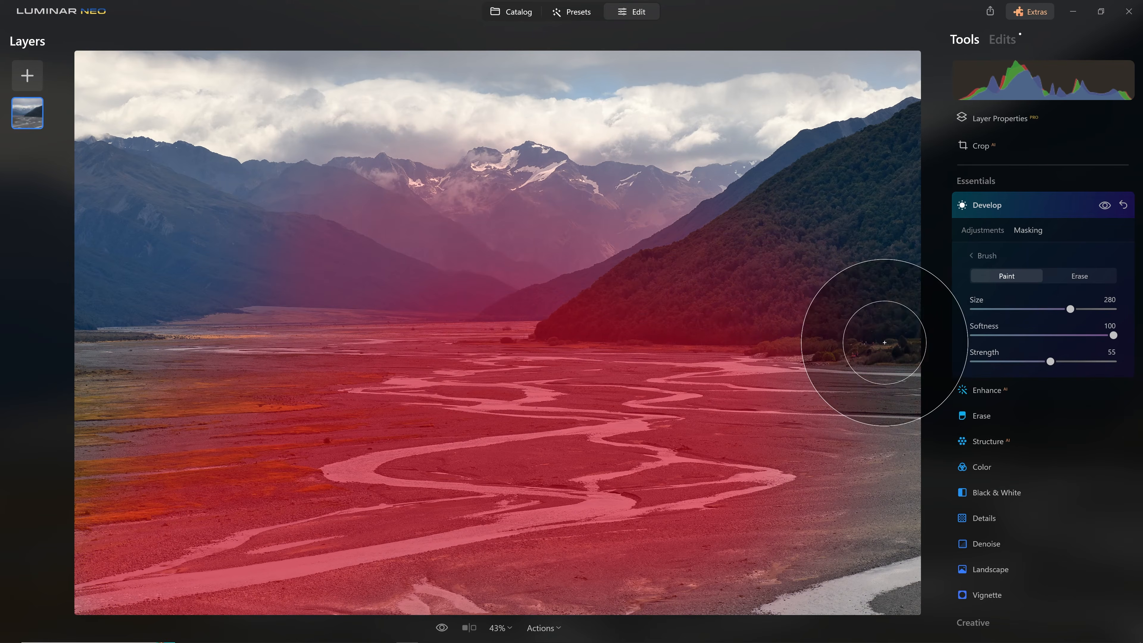
pyautogui.click(1105, 205)
pyautogui.click(1105, 206)
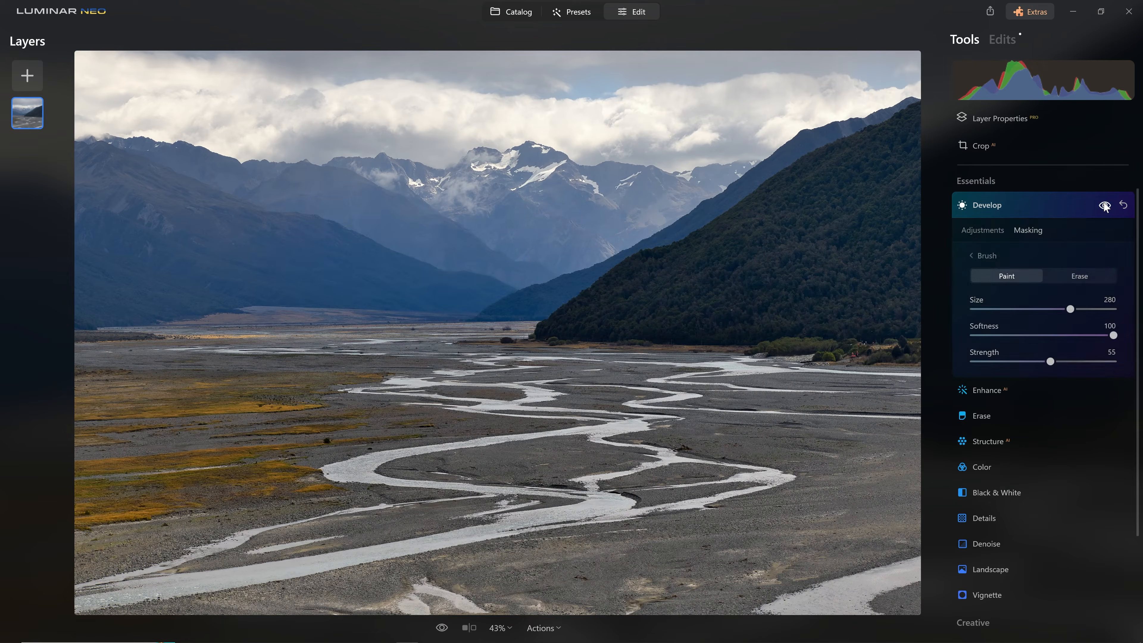
pyautogui.click(1045, 208)
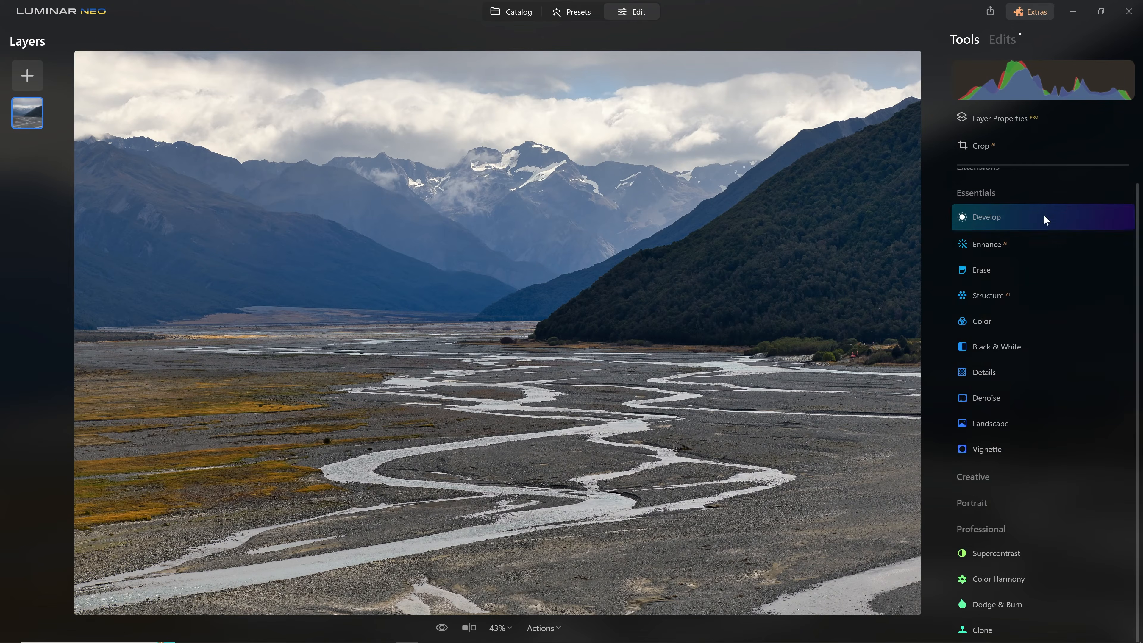
# Step: Start a new Develop adjustment and expand its Curves section
pyautogui.click(987, 218)
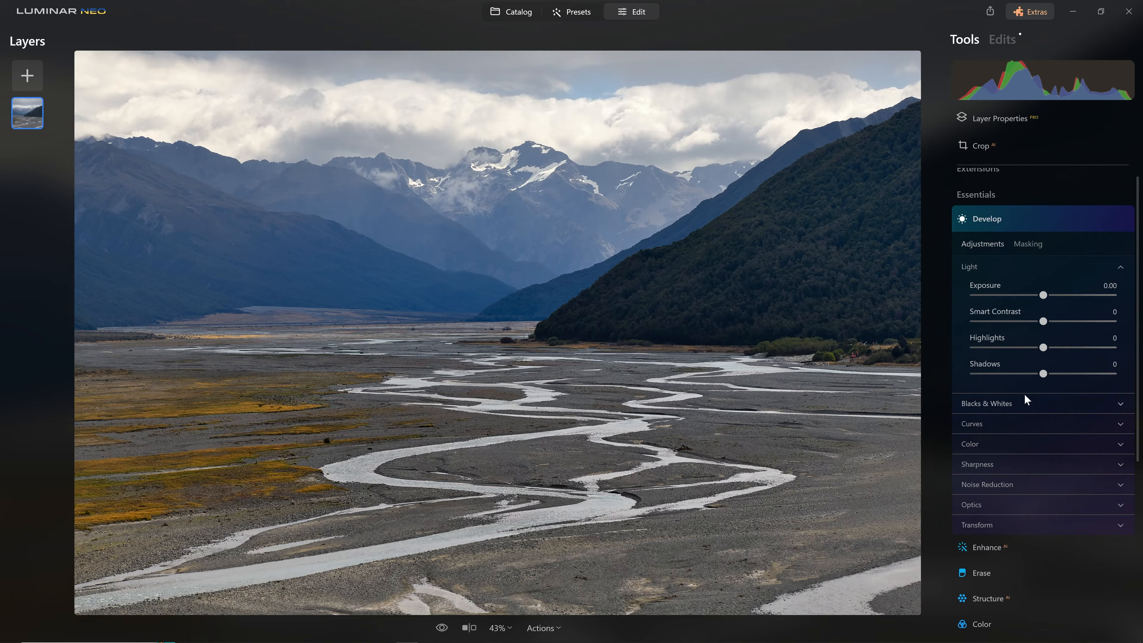
pyautogui.click(1012, 420)
pyautogui.scroll(-3, 1011, 420)
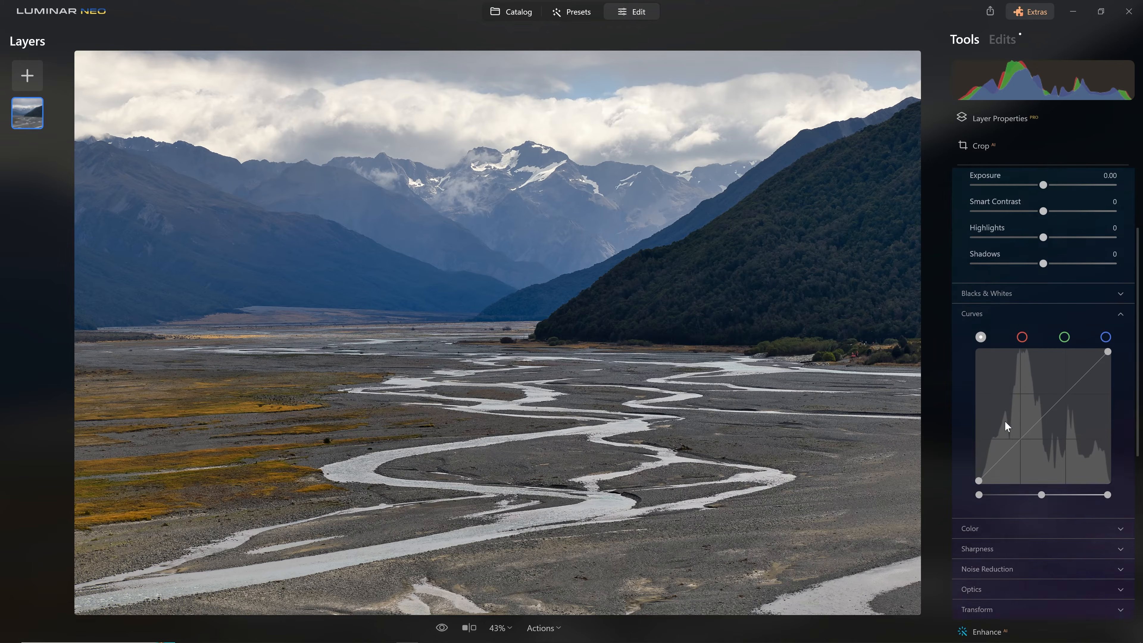
pyautogui.scroll(2, 1027, 254)
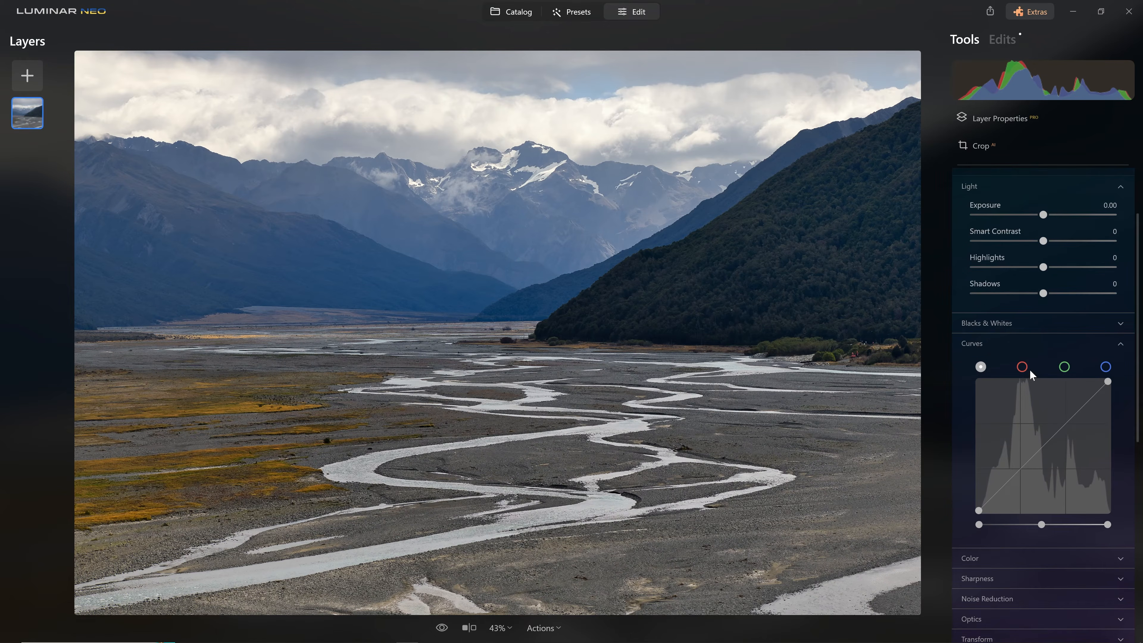
pyautogui.scroll(-2, 1018, 404)
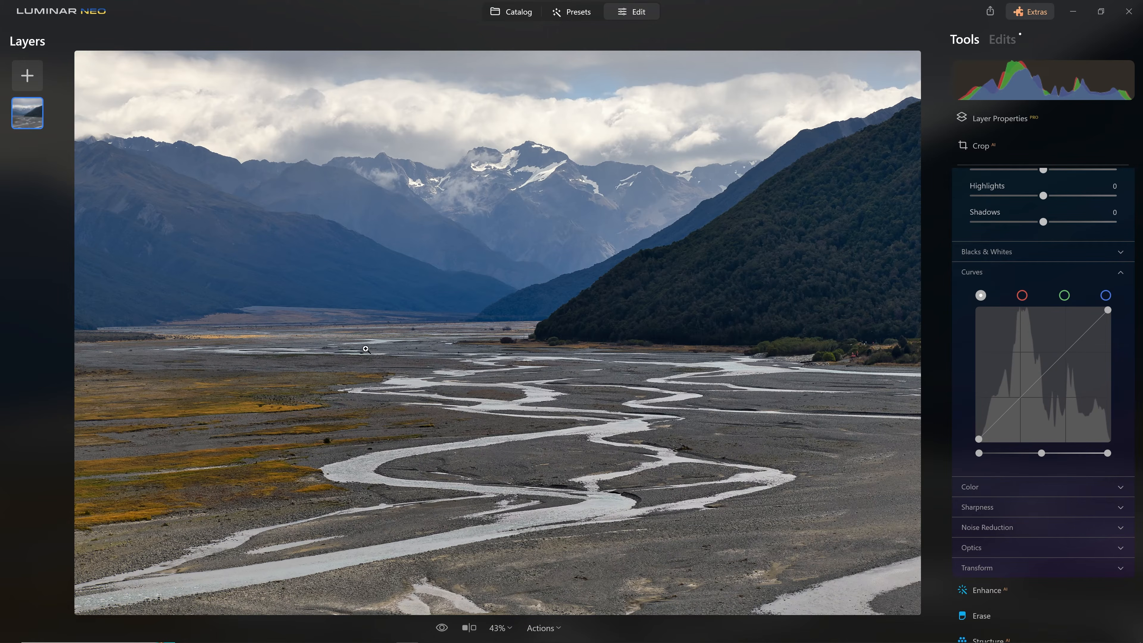
# Step: Try darkening the photo by pulling the middle of the tone curve down
pyautogui.moveTo(1110, 310); pyautogui.dragTo(1108, 309)
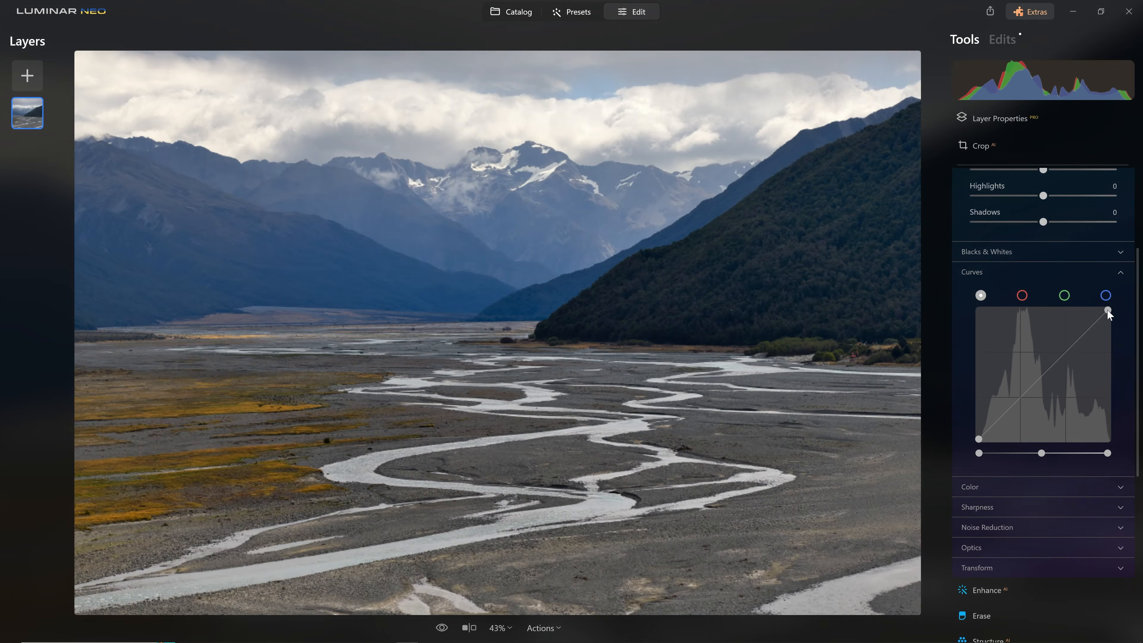
pyautogui.moveTo(1020, 410); pyautogui.dragTo(1027, 412)
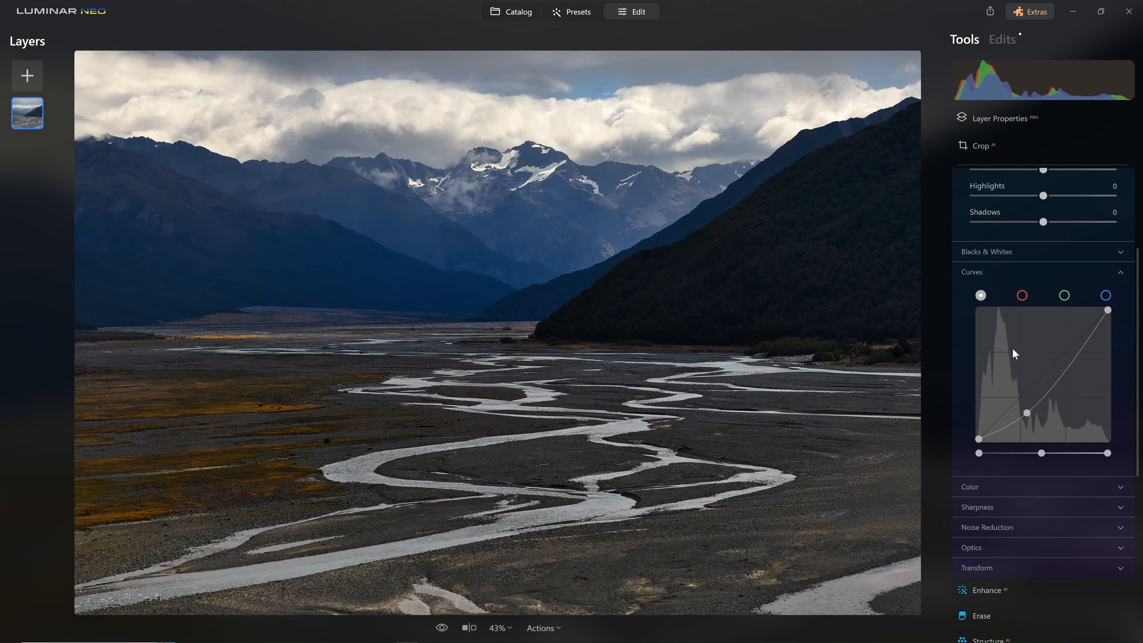
pyautogui.moveTo(1027, 412); pyautogui.dragTo(1044, 376)
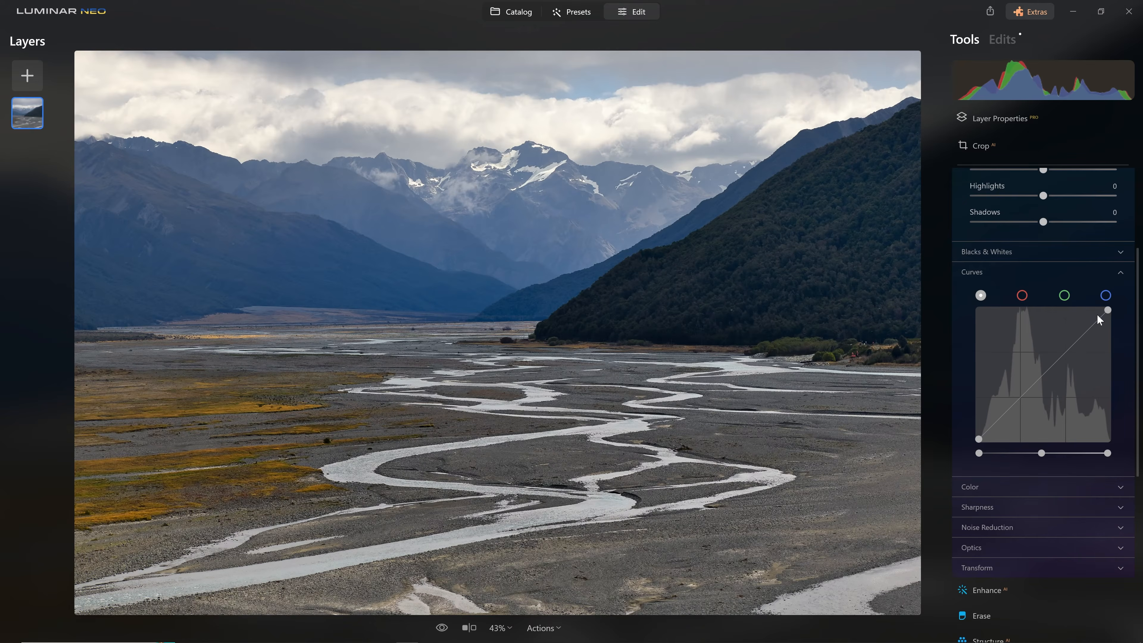
# Step: Lower the curve's white endpoint to slightly above half height and add a point near the line's middle
pyautogui.moveTo(1108, 310); pyautogui.dragTo(1142, 367)
pyautogui.click(1042, 401)
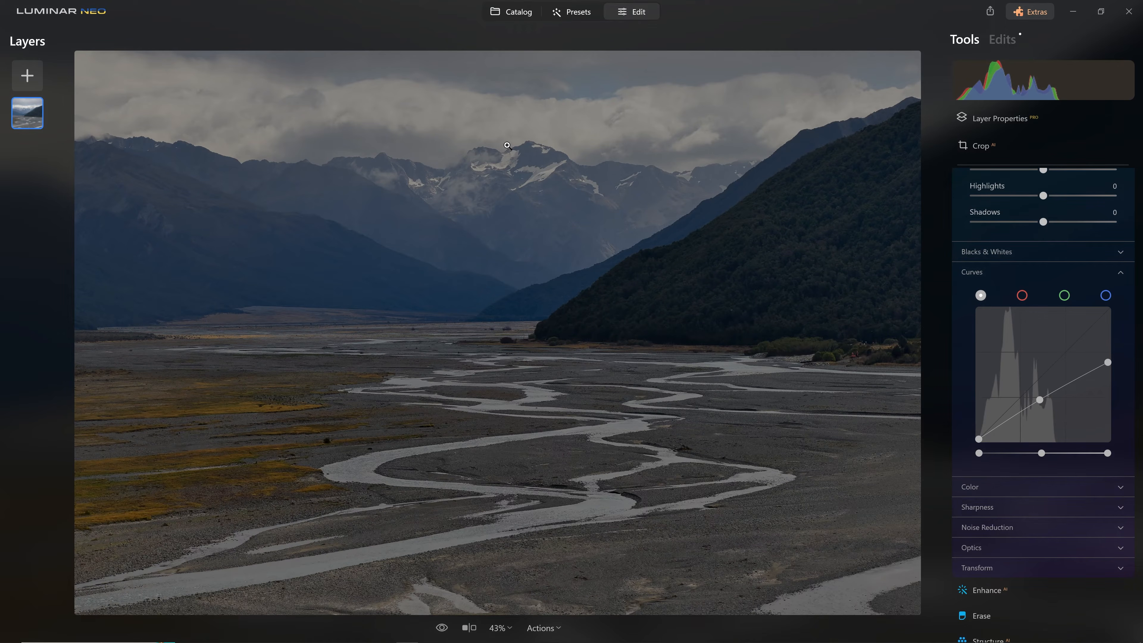
# Step: Mask the darkening with a circular radial gradient that keeps the centre of the river valley bright, and collapse Develop
pyautogui.scroll(5, 1008, 382)
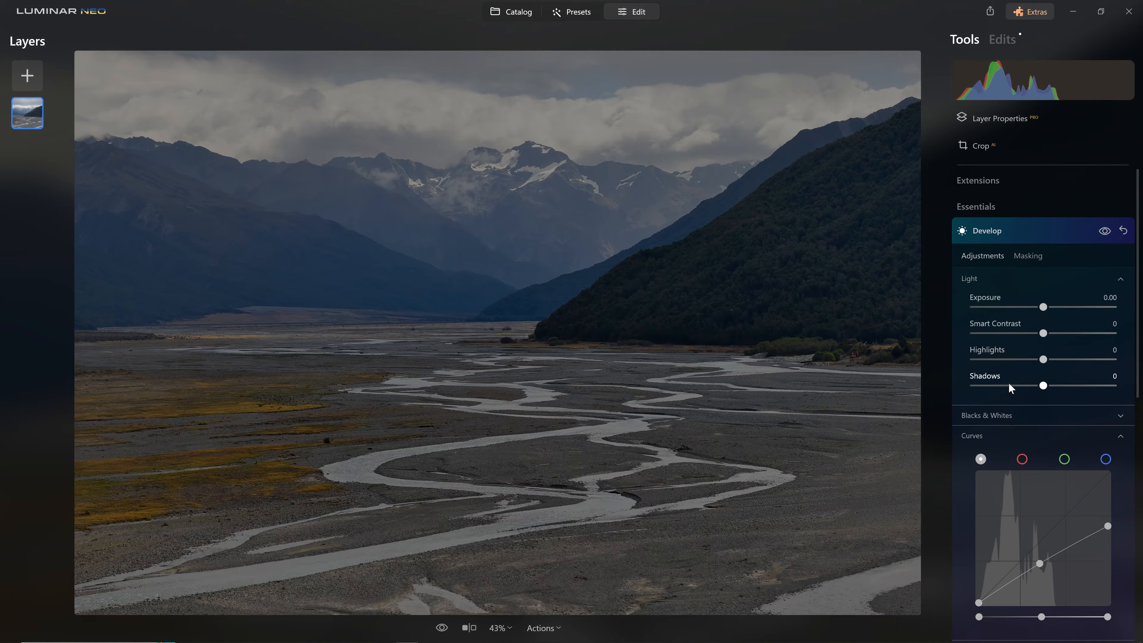
pyautogui.click(1031, 261)
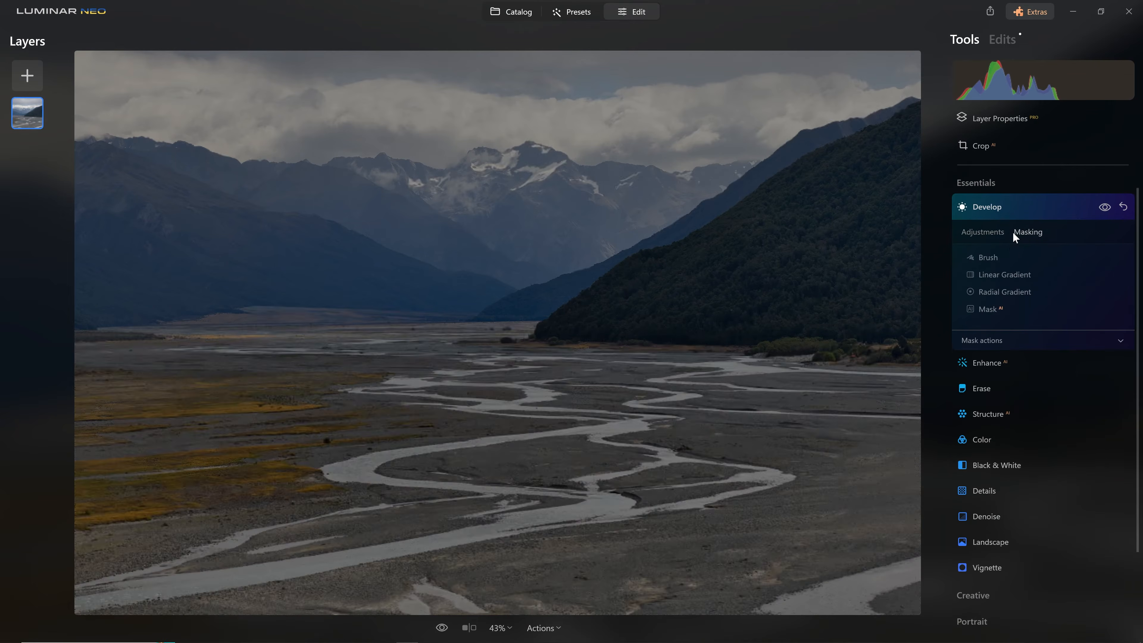
pyautogui.click(1007, 292)
pyautogui.moveTo(496, 369); pyautogui.dragTo(597, 275)
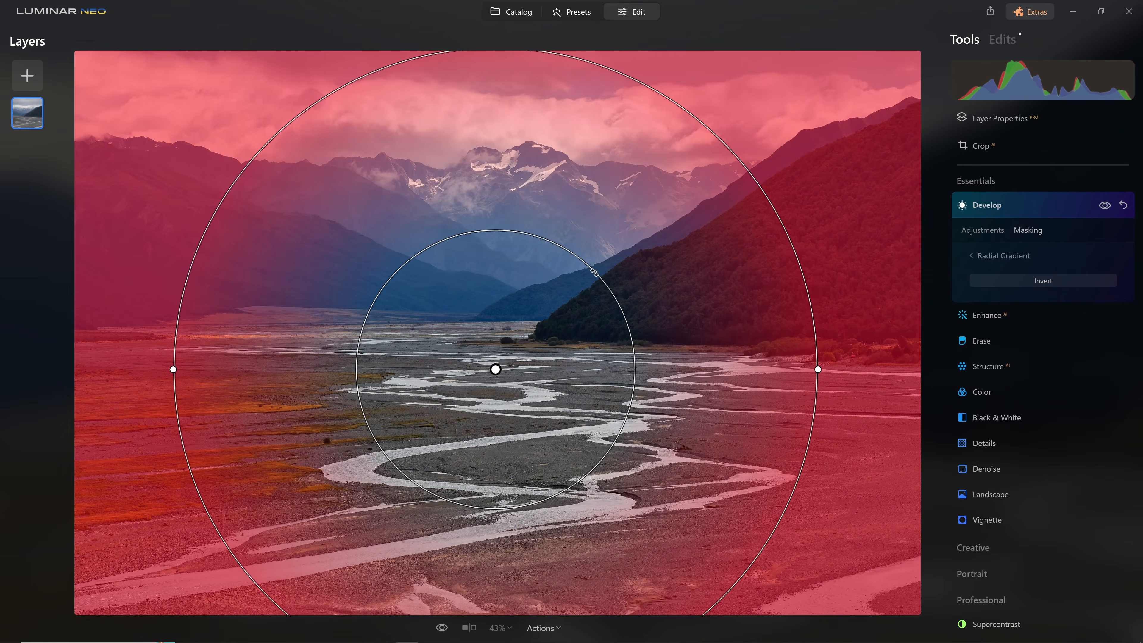
pyautogui.click(1034, 218)
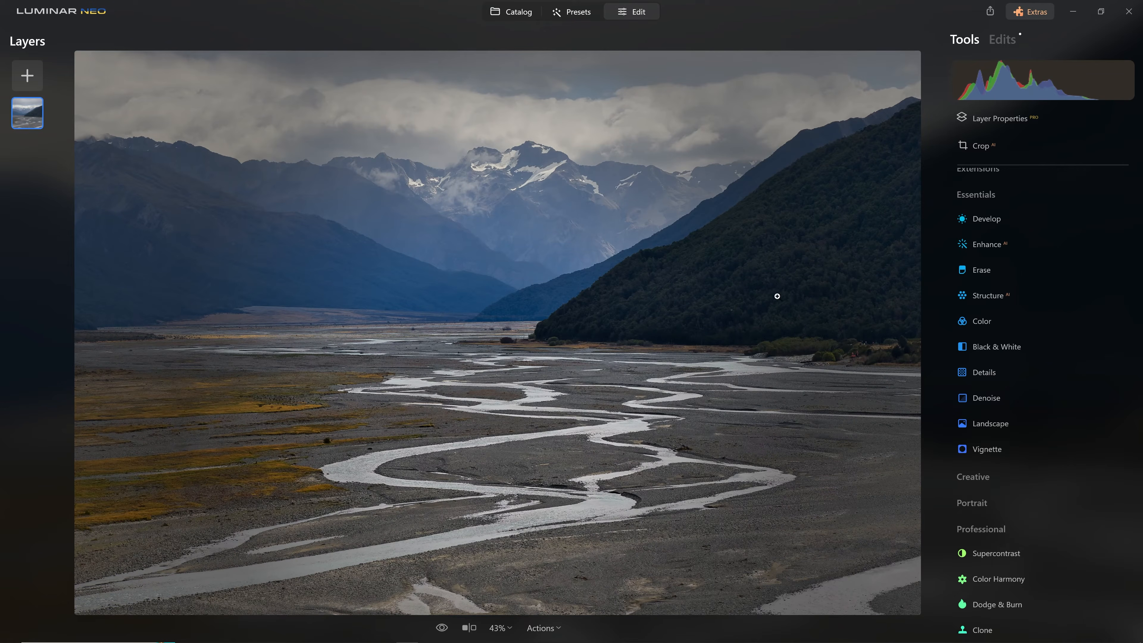
# Step: Reopen the newest Develop entry among the applied edits and compare the photo with it off and on
pyautogui.scroll(1, 1053, 315)
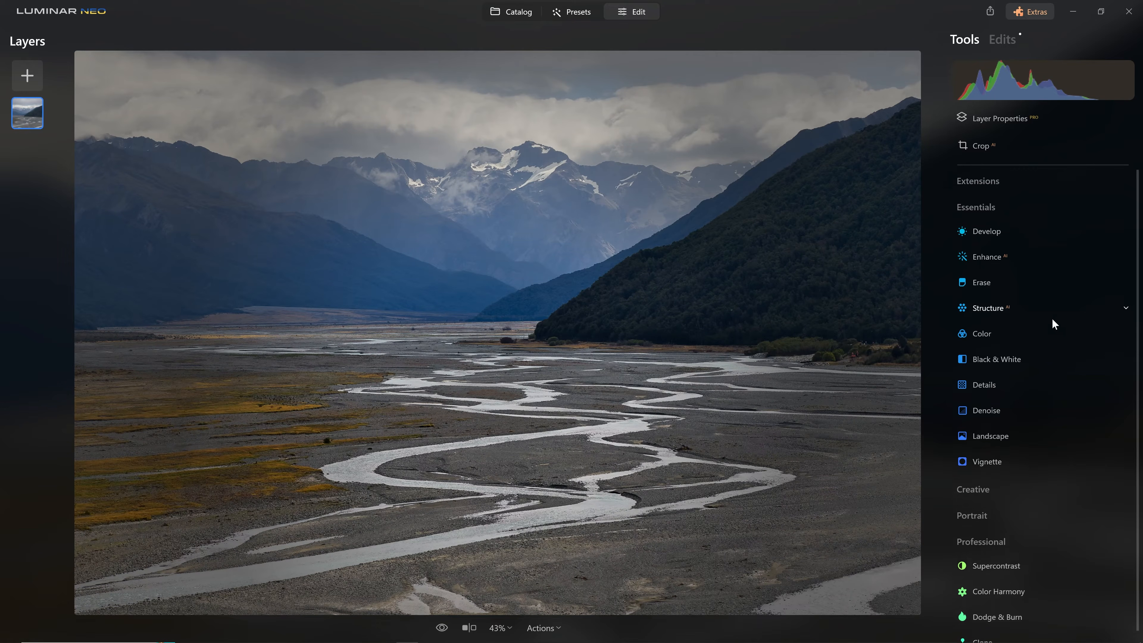
pyautogui.click(998, 44)
pyautogui.click(1010, 122)
pyautogui.click(1006, 328)
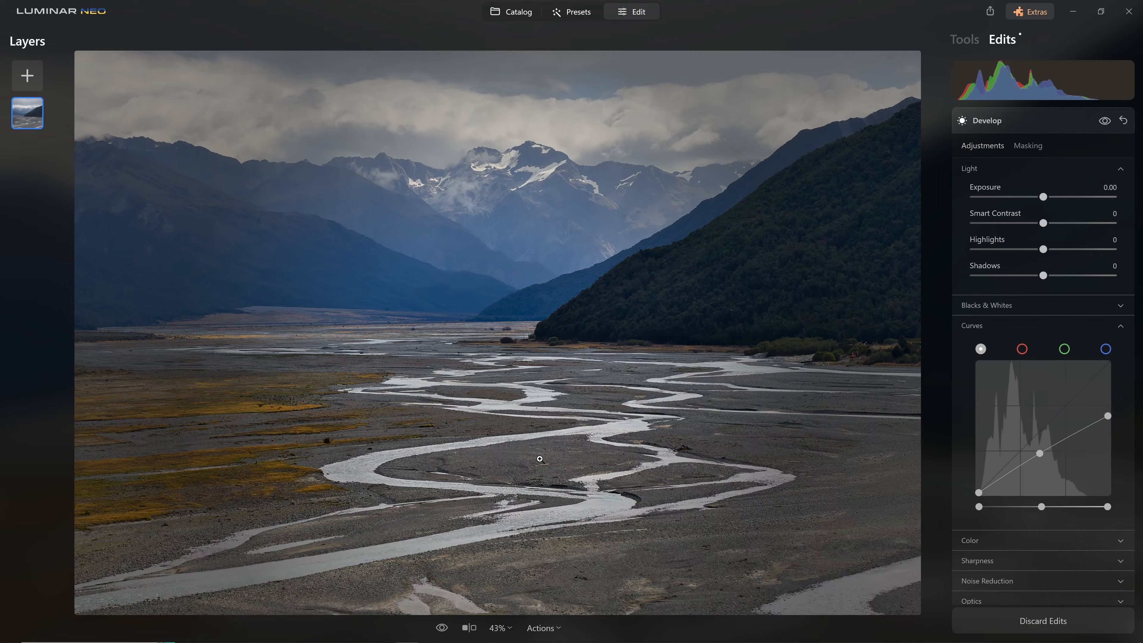
pyautogui.click(1104, 121)
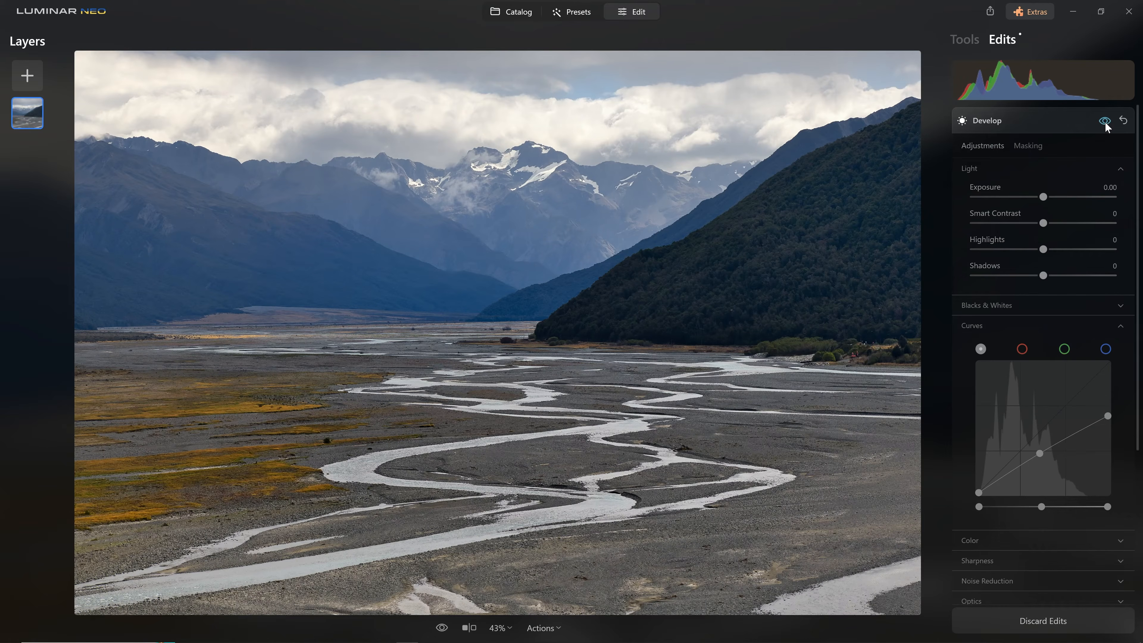
pyautogui.click(1106, 123)
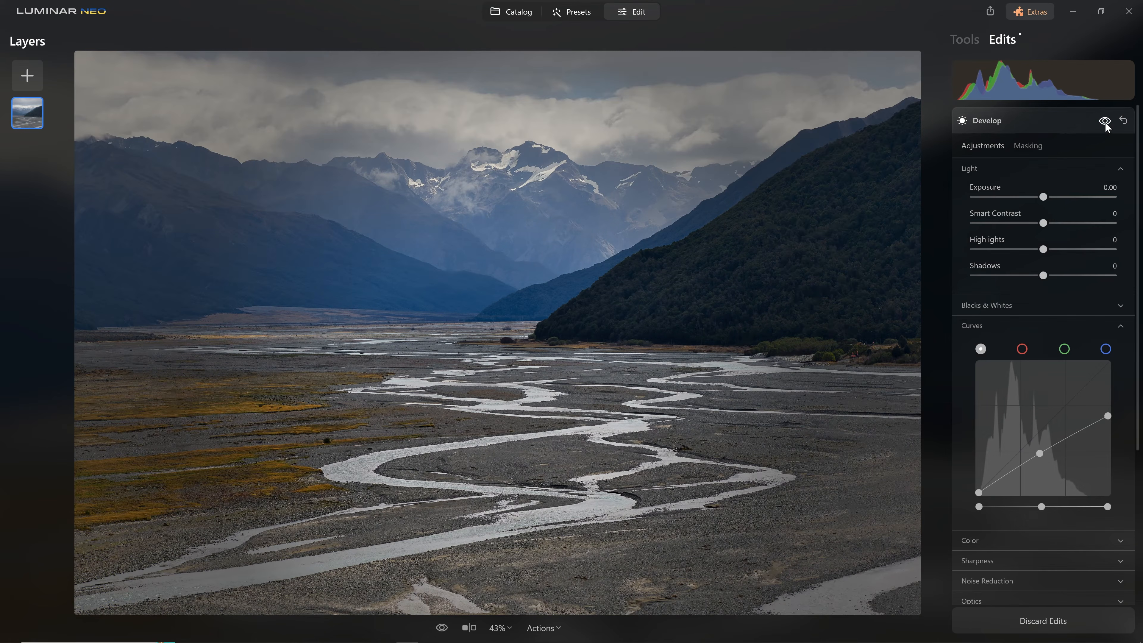
# Step: Clear the mask, draw a larger radial gradient centred on the valley, stretch it into a wide ellipse, and compare with the adjustment off
pyautogui.click(1028, 146)
pyautogui.click(1055, 271)
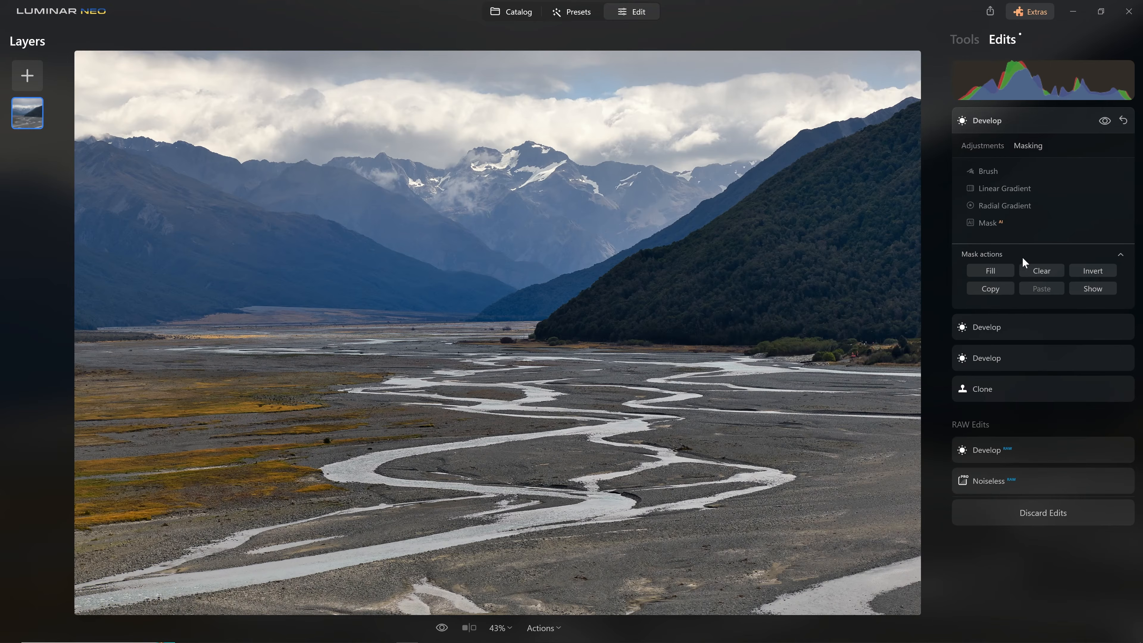
pyautogui.click(988, 204)
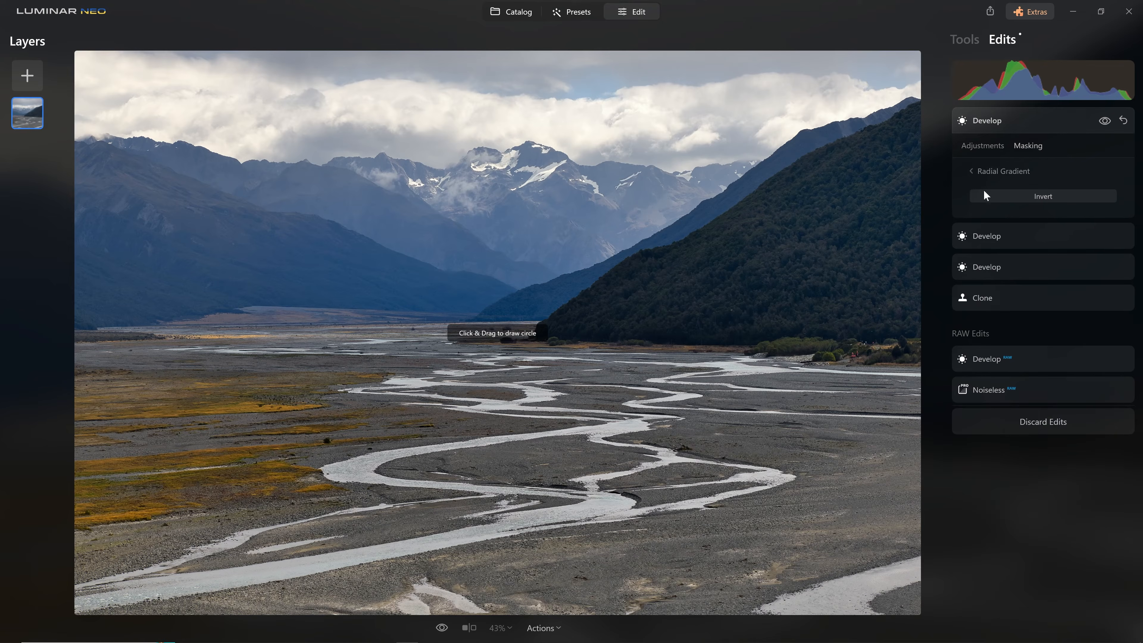
pyautogui.moveTo(506, 345); pyautogui.dragTo(653, 245)
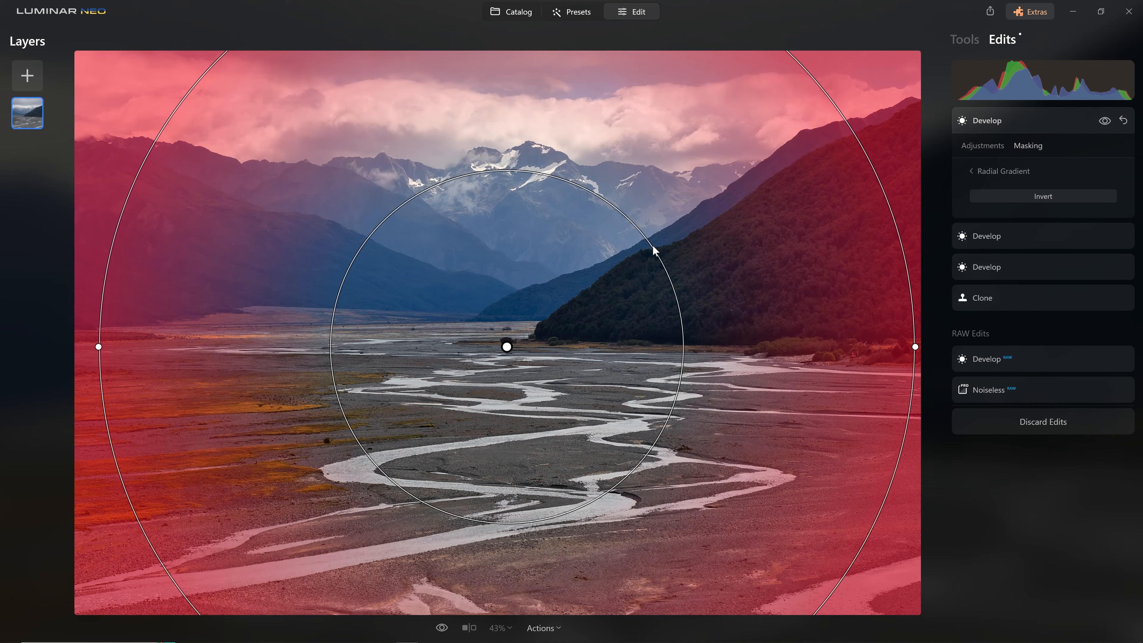
pyautogui.moveTo(915, 347); pyautogui.dragTo(1131, 333)
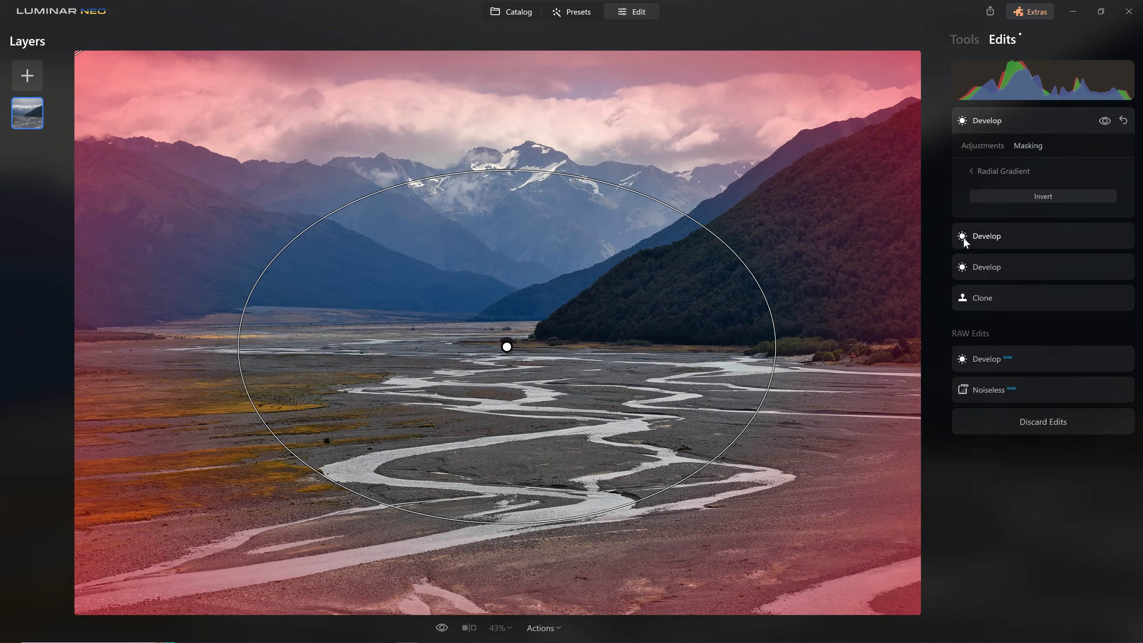
pyautogui.click(1008, 174)
pyautogui.click(1105, 120)
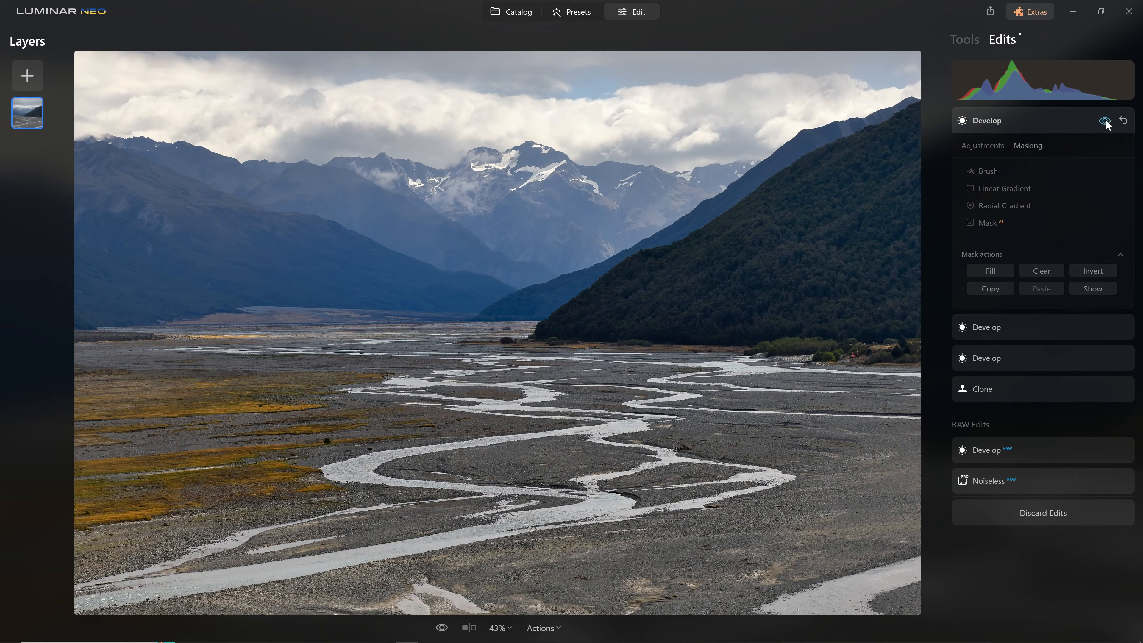
pyautogui.click(1105, 120)
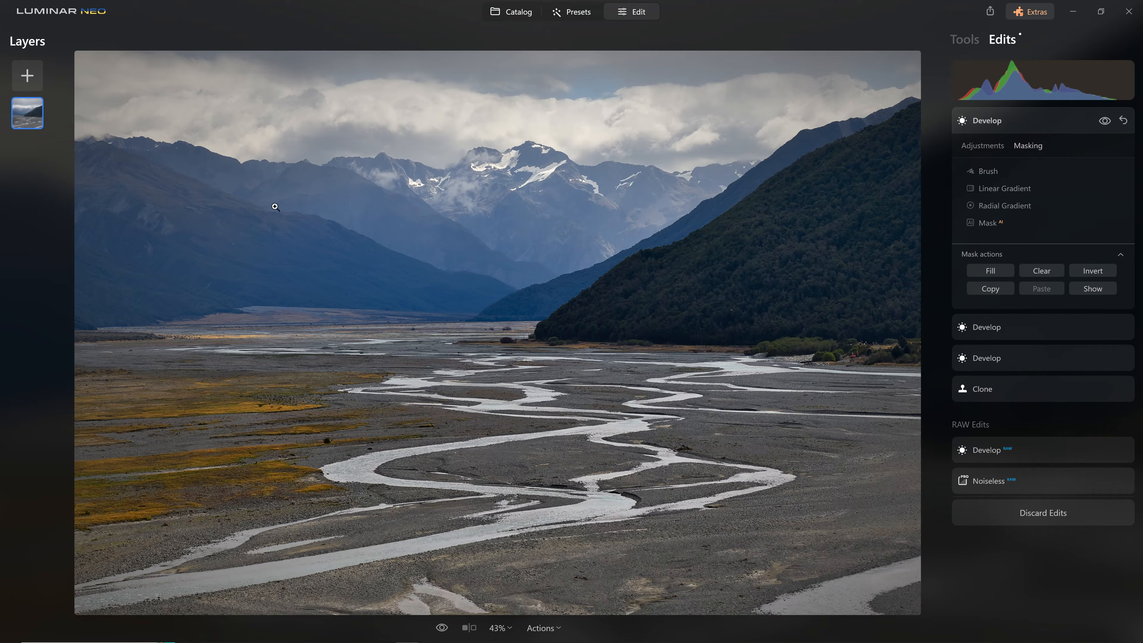
# Step: Erase the edge darkening over the upper-left mountains and sky with a very large soft brush at strength 55, and collapse the edit
pyautogui.click(993, 171)
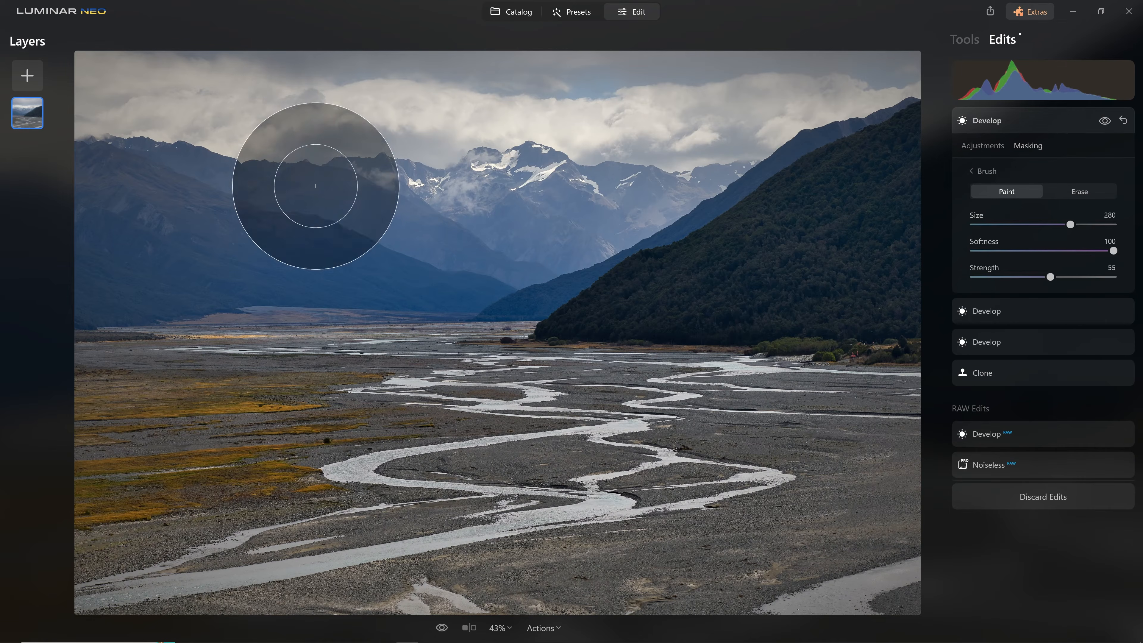
pyautogui.click(1069, 190)
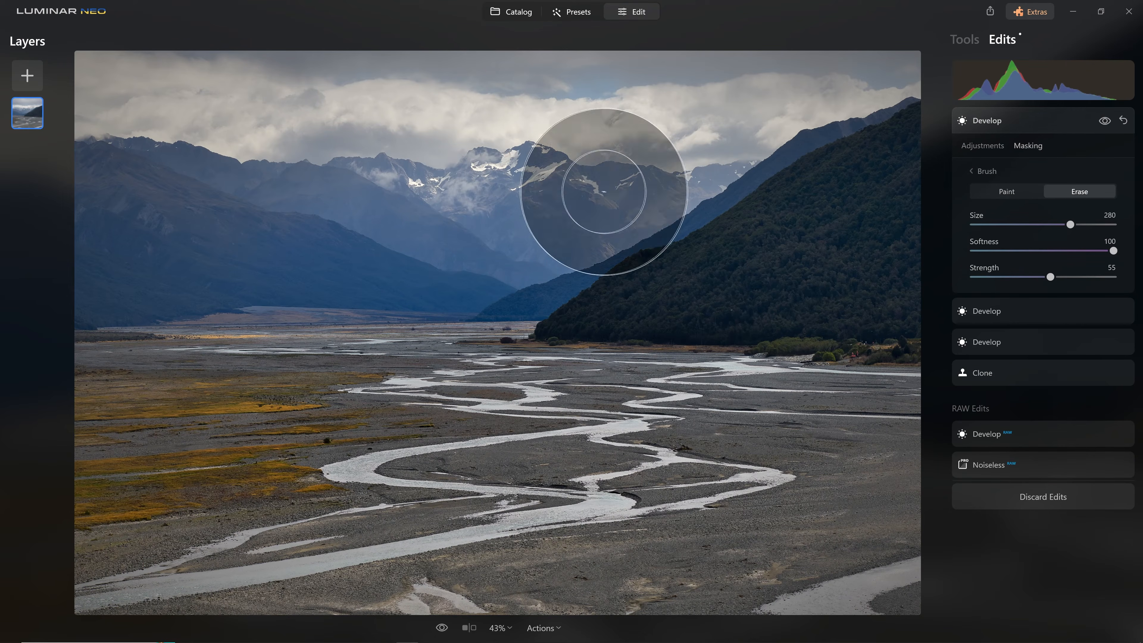
pyautogui.scroll(11, 123, 145)
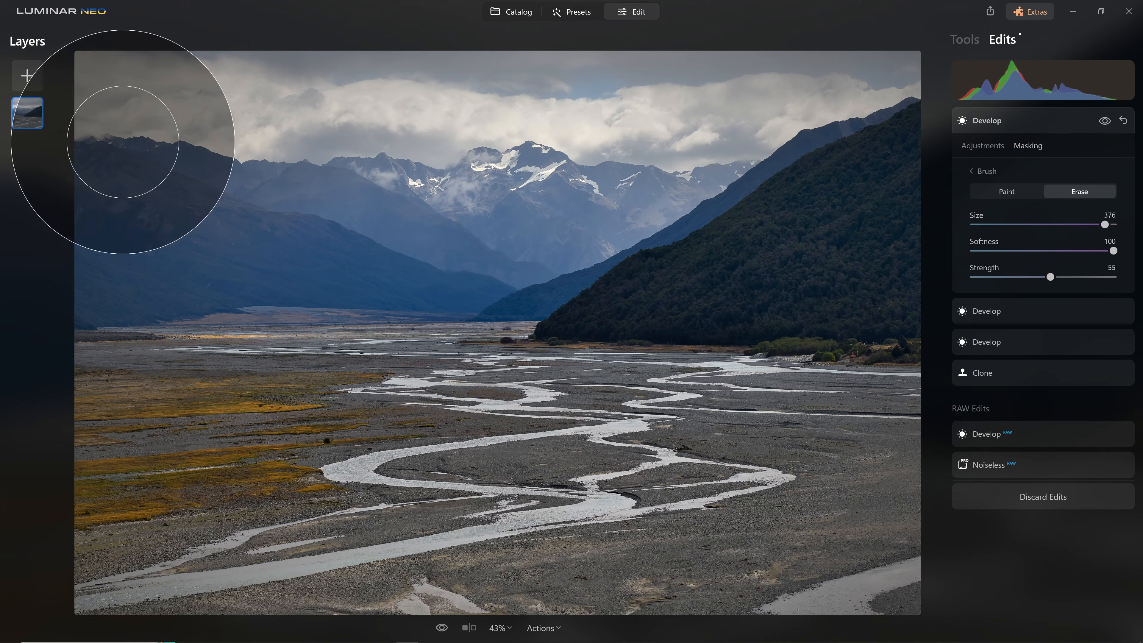
pyautogui.moveTo(159, 80)
pyautogui.mouseDown()
pyautogui.moveTo(255, 102)
pyautogui.moveTo(177, 194)
pyautogui.moveTo(100, 192)
pyautogui.moveTo(217, 167)
pyautogui.moveTo(202, 149)
pyautogui.moveTo(140, 231)
pyautogui.moveTo(214, 89)
pyautogui.moveTo(358, 164)
pyautogui.moveTo(119, 130)
pyautogui.moveTo(123, 113)
pyautogui.mouseUp()
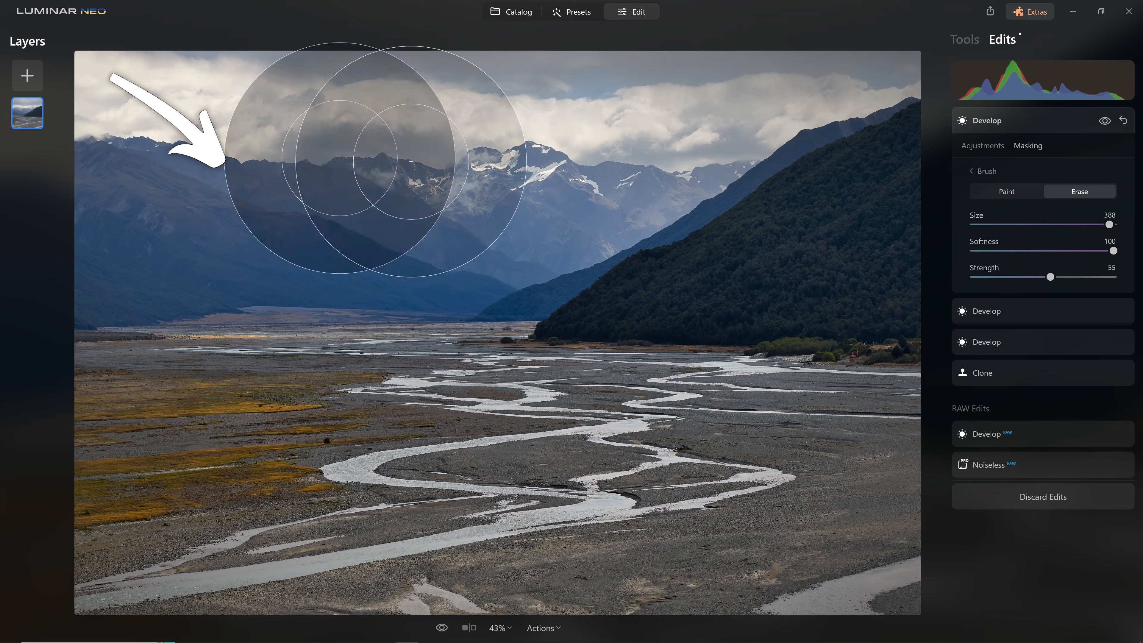
pyautogui.click(1028, 129)
# Step: Start a new Develop adjustment and brush its mask over the left mountains and valley at size 388, softness 100 and strength 55
pyautogui.click(971, 41)
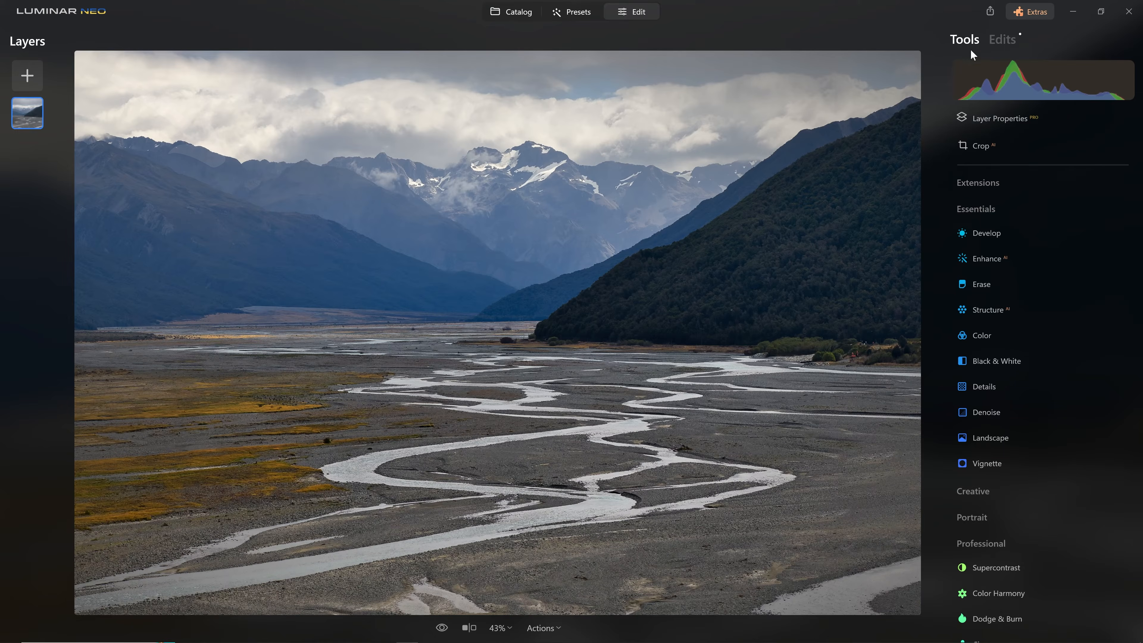
pyautogui.click(996, 233)
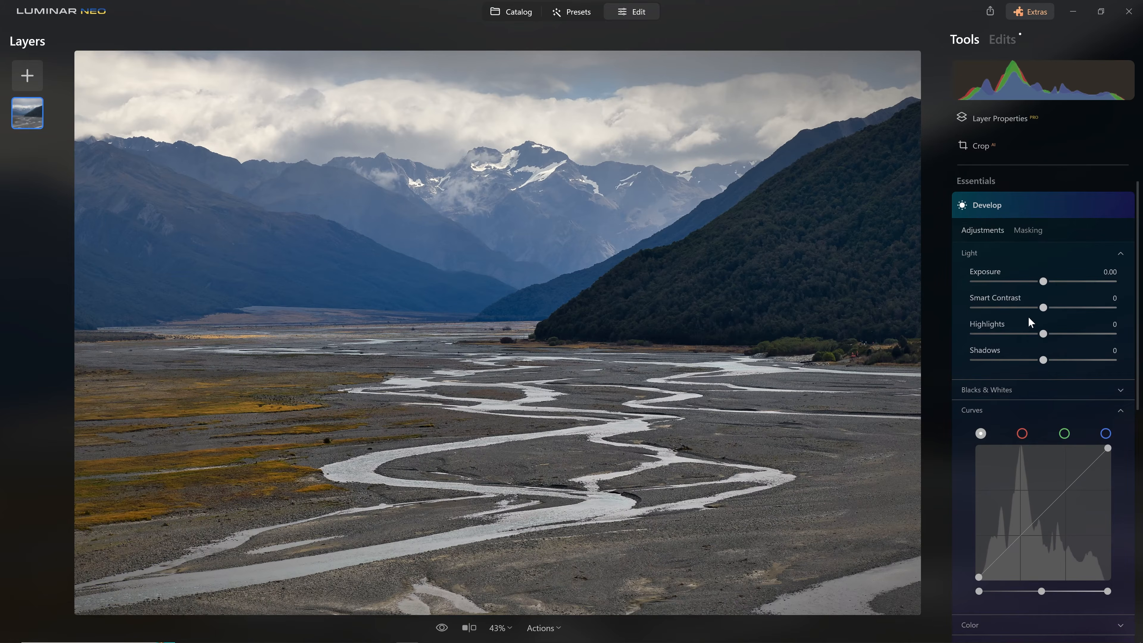
pyautogui.scroll(-3, 1031, 321)
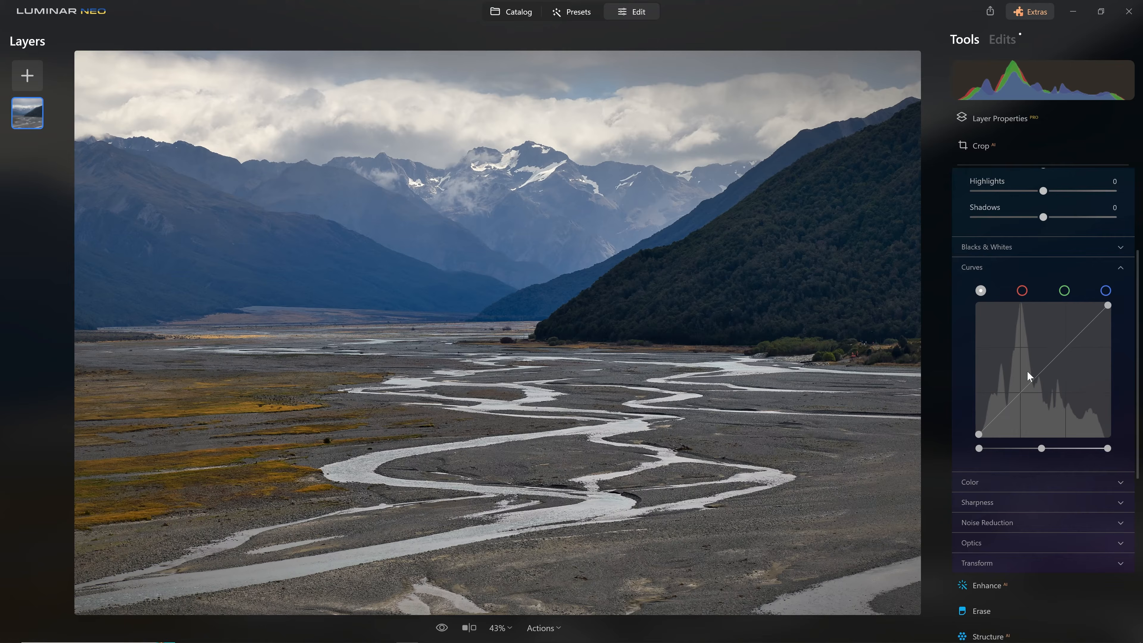
pyautogui.scroll(3, 1035, 374)
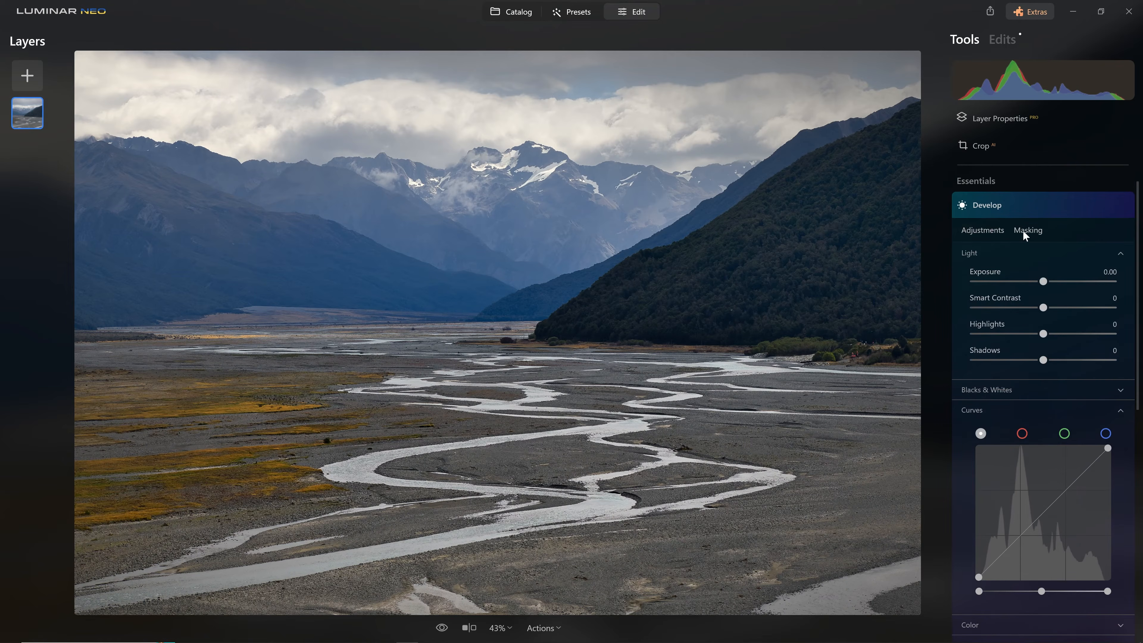
pyautogui.click(1025, 231)
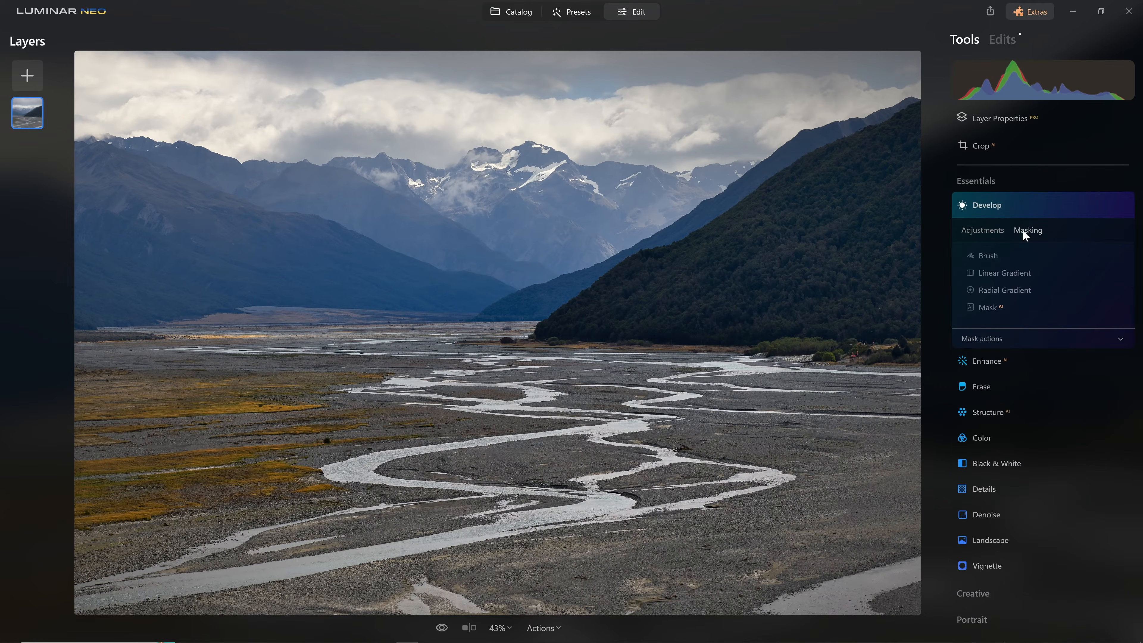
pyautogui.click(1019, 291)
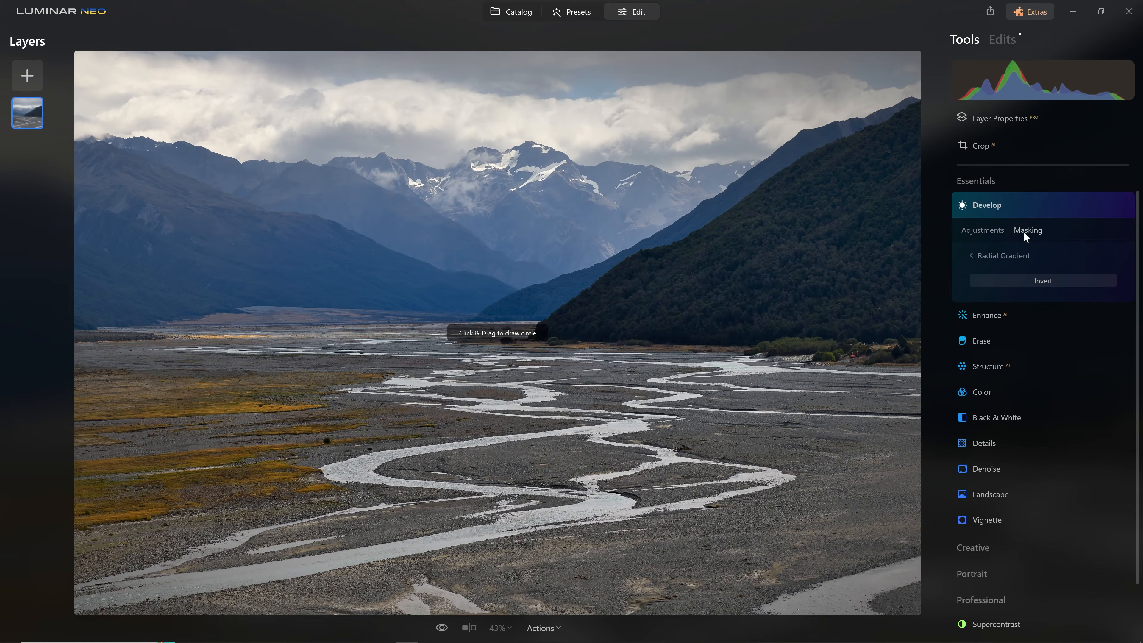
pyautogui.click(989, 257)
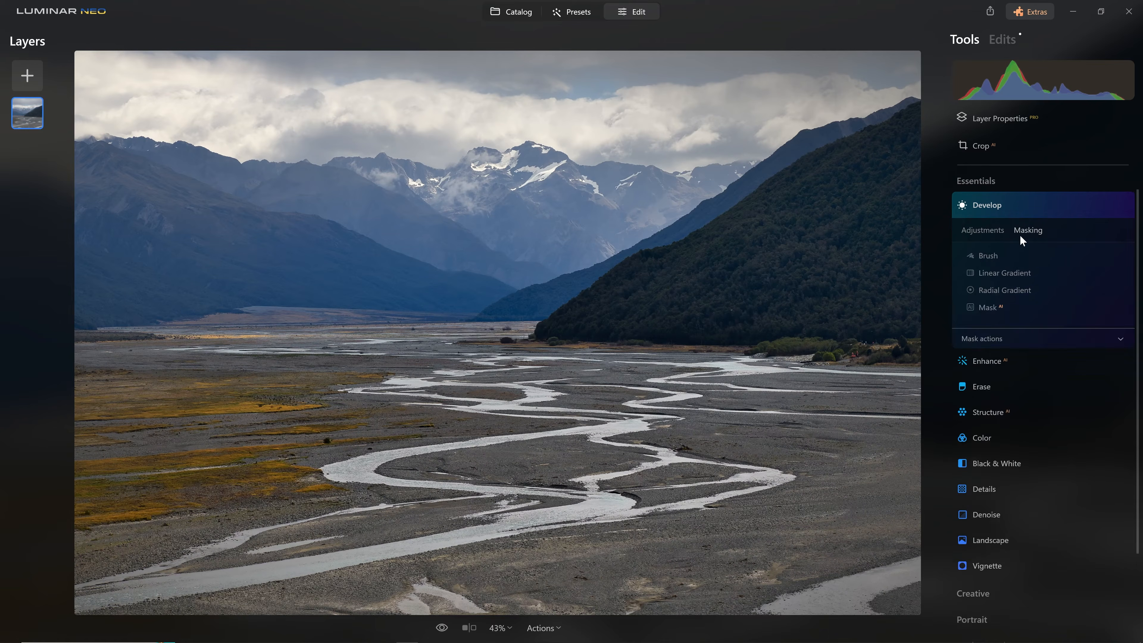
pyautogui.click(990, 255)
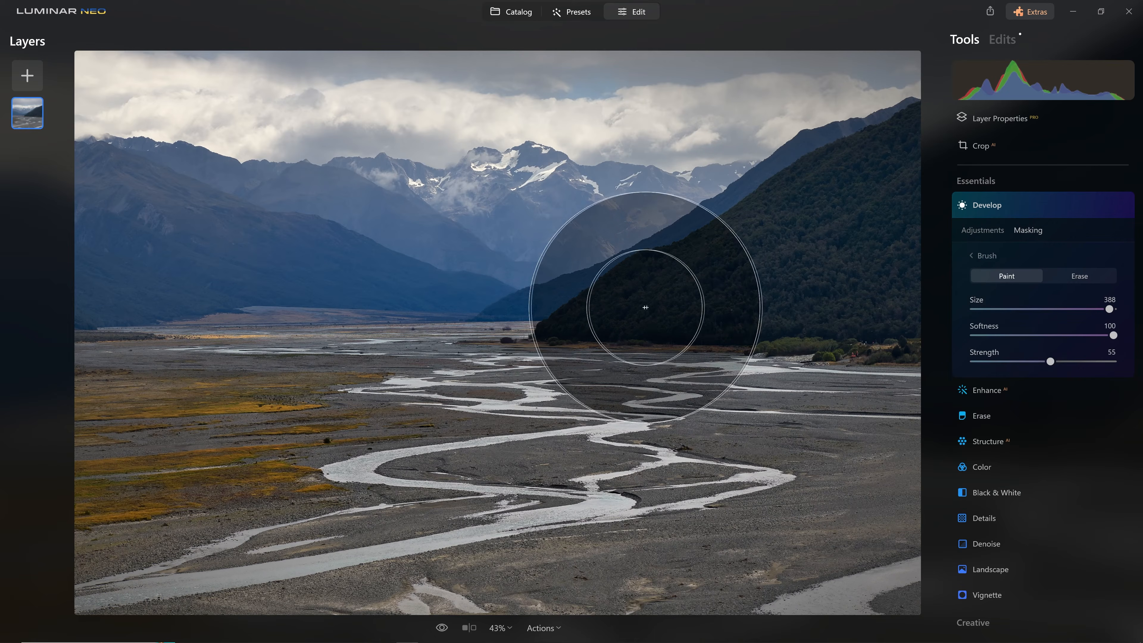
pyautogui.moveTo(146, 163)
pyautogui.mouseDown()
pyautogui.moveTo(120, 146)
pyautogui.moveTo(252, 217)
pyautogui.moveTo(463, 386)
pyautogui.moveTo(416, 332)
pyautogui.moveTo(115, 219)
pyautogui.moveTo(166, 174)
pyautogui.moveTo(161, 123)
pyautogui.moveTo(324, 274)
pyautogui.moveTo(425, 315)
pyautogui.moveTo(490, 360)
pyautogui.moveTo(495, 378)
pyautogui.moveTo(356, 396)
pyautogui.moveTo(475, 408)
pyautogui.moveTo(473, 431)
pyautogui.moveTo(449, 396)
pyautogui.moveTo(477, 477)
pyautogui.moveTo(395, 523)
pyautogui.mouseUp()
pyautogui.moveTo(360, 279)
pyautogui.mouseDown()
pyautogui.moveTo(166, 127)
pyautogui.moveTo(198, 182)
pyautogui.mouseUp()
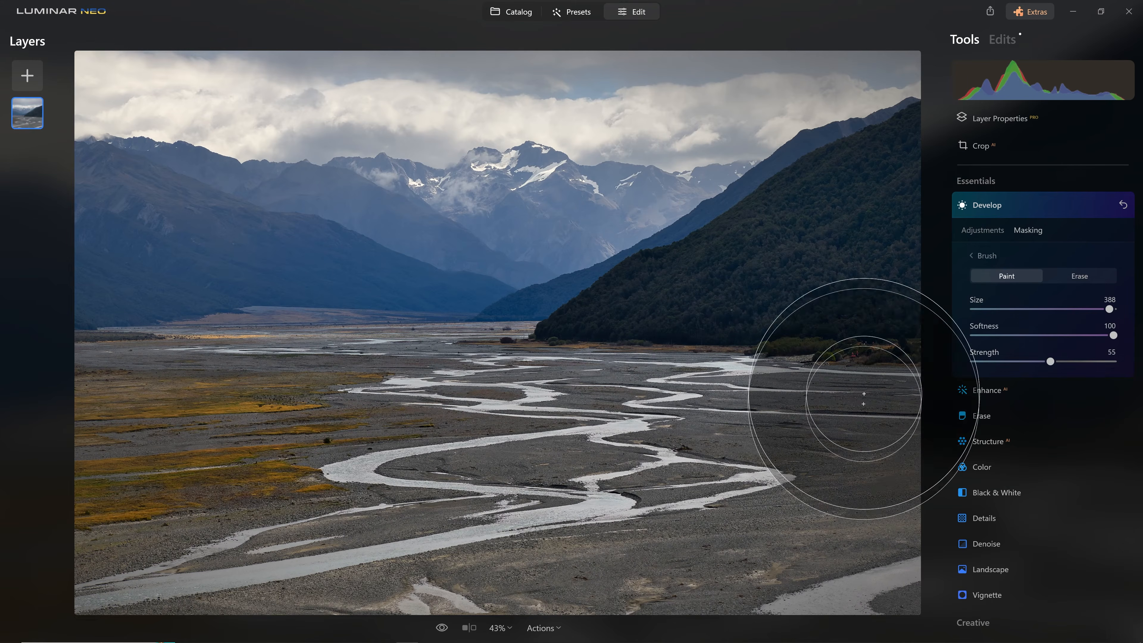
# Step: Brighten the painted area by raising a curve point slightly left of the middle moderately above the diagonal, and collapse Develop
pyautogui.click(989, 230)
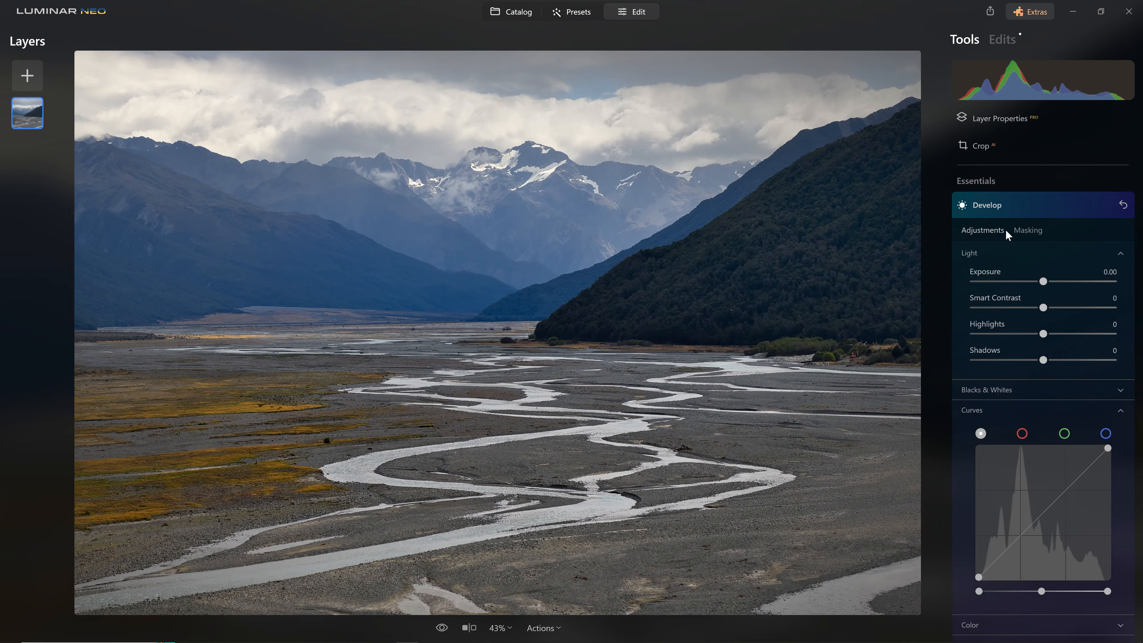
pyautogui.scroll(-2, 1008, 316)
pyautogui.scroll(-4, 1014, 368)
pyautogui.moveTo(1045, 295); pyautogui.dragTo(1008, 283)
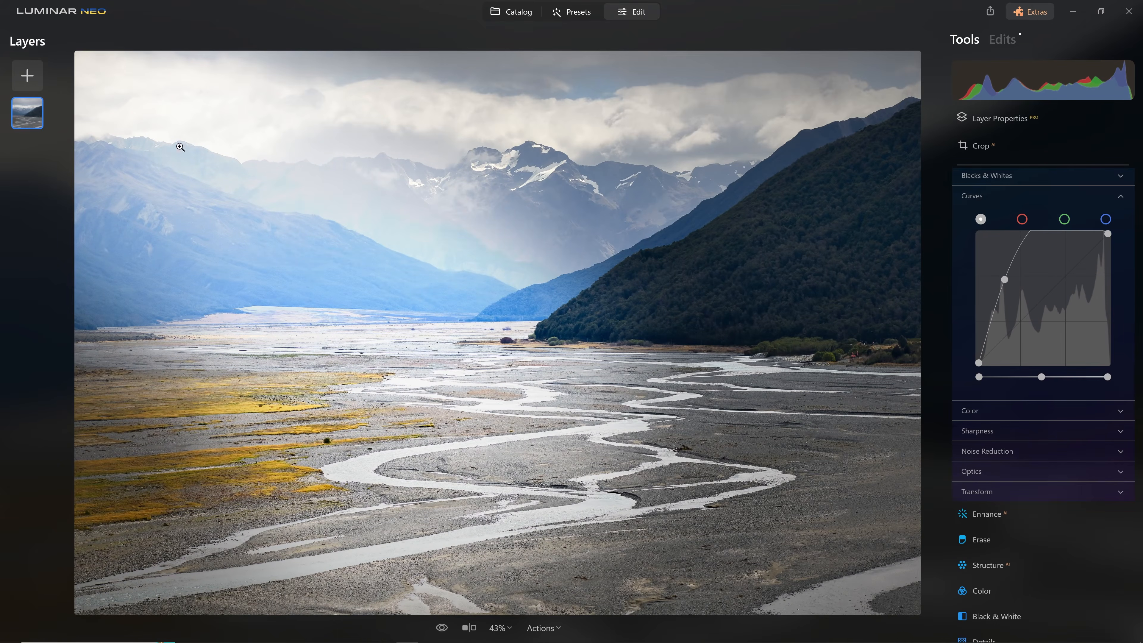
pyautogui.moveTo(1005, 280); pyautogui.dragTo(1022, 299)
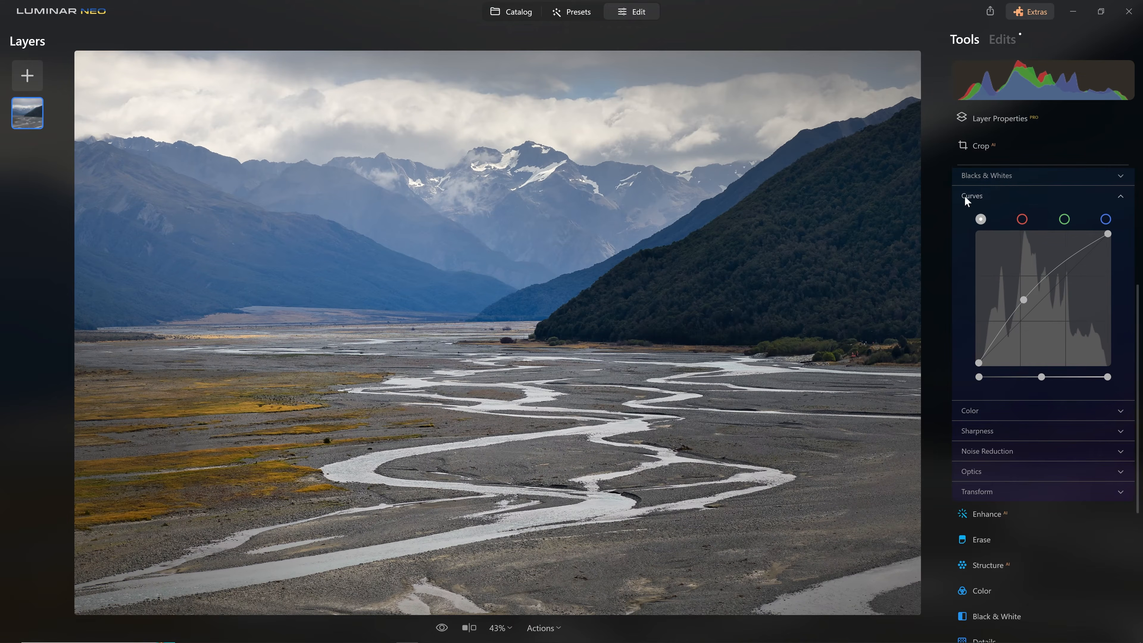
pyautogui.click(983, 189)
pyautogui.click(978, 212)
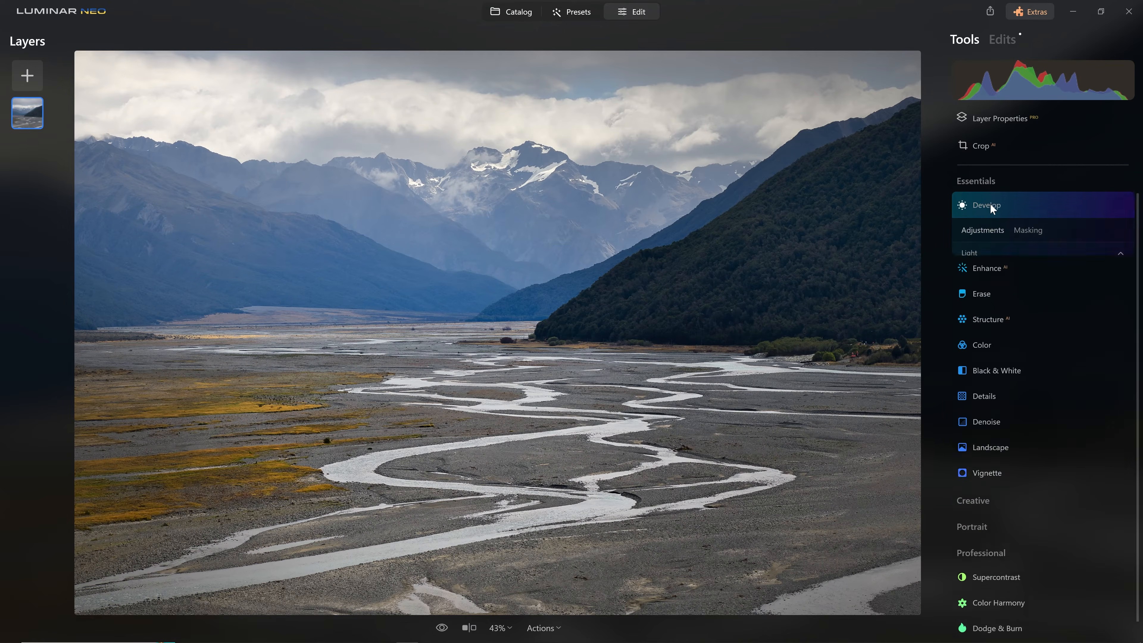
# Step: Start another Develop adjustment and open its Curves section
pyautogui.click(990, 221)
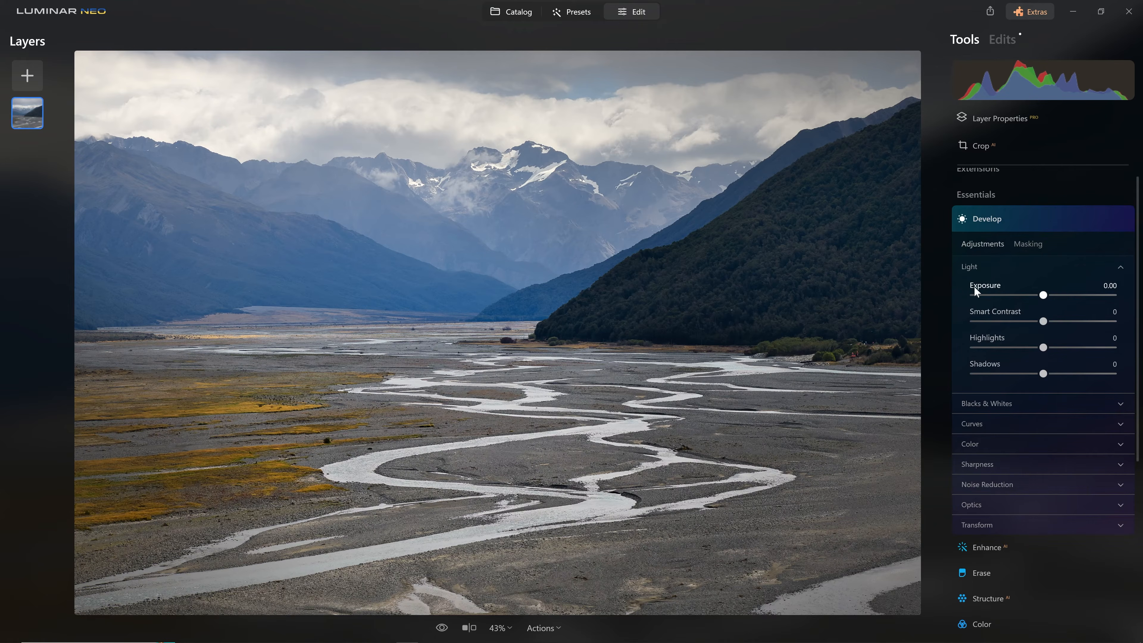
pyautogui.click(1008, 424)
pyautogui.scroll(-3, 1005, 474)
pyautogui.moveTo(1002, 434); pyautogui.dragTo(1002, 419)
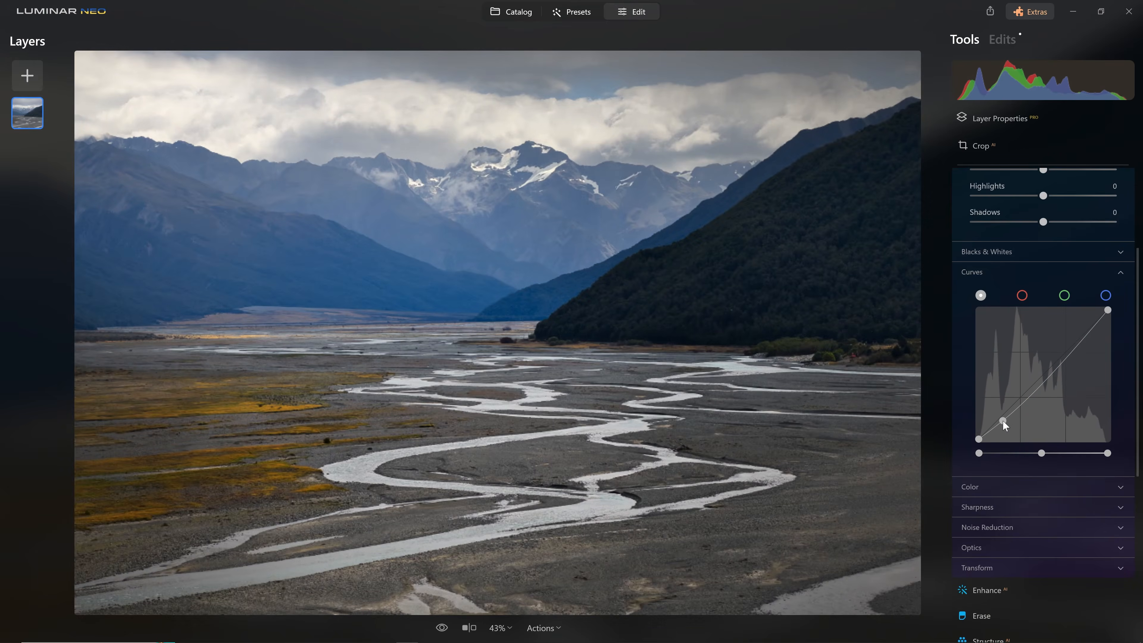
pyautogui.click(1049, 358)
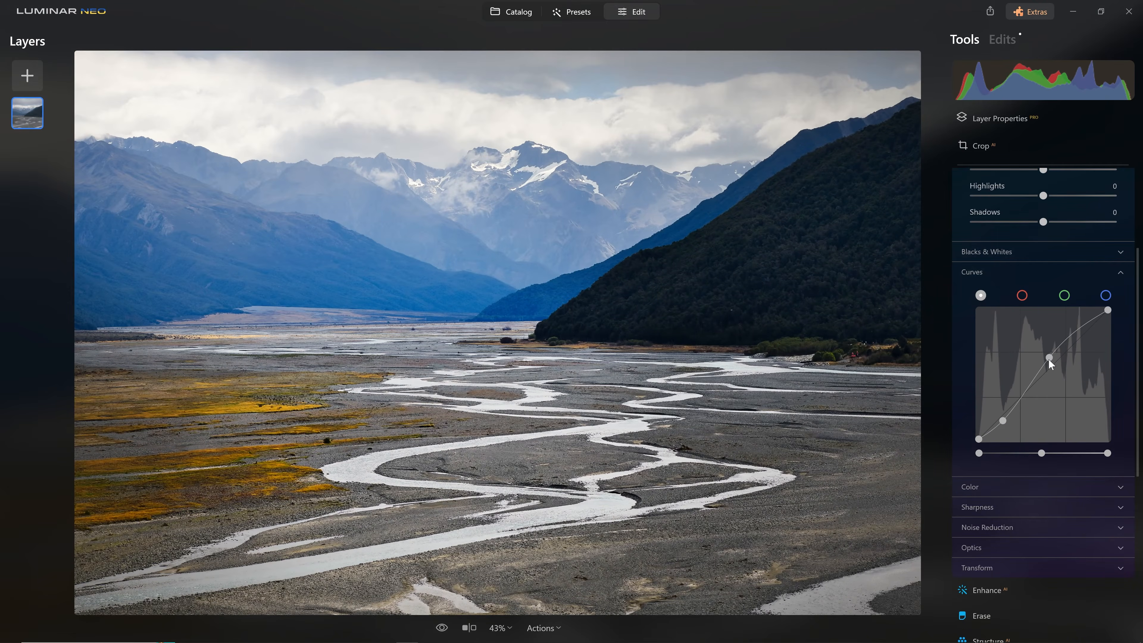
pyautogui.doubleClick(1049, 357)
pyautogui.doubleClick(1001, 421)
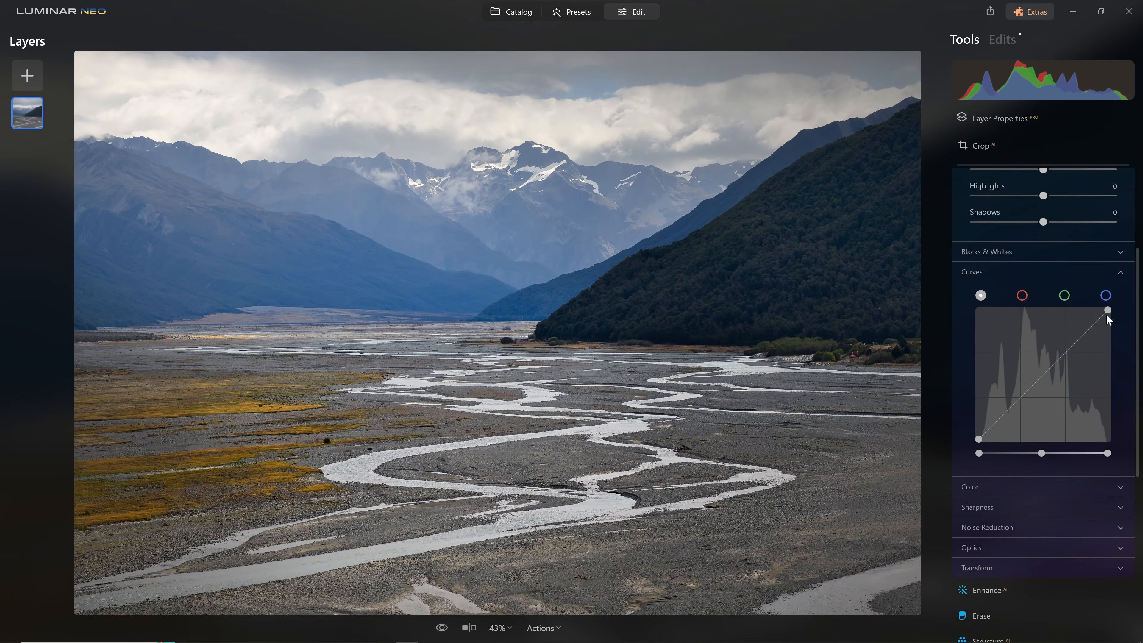
# Step: Darken the photo by lowering the curve's white endpoint to about four fifths of its height and pulling a midpoint well below the line
pyautogui.moveTo(1110, 310); pyautogui.dragTo(1120, 337)
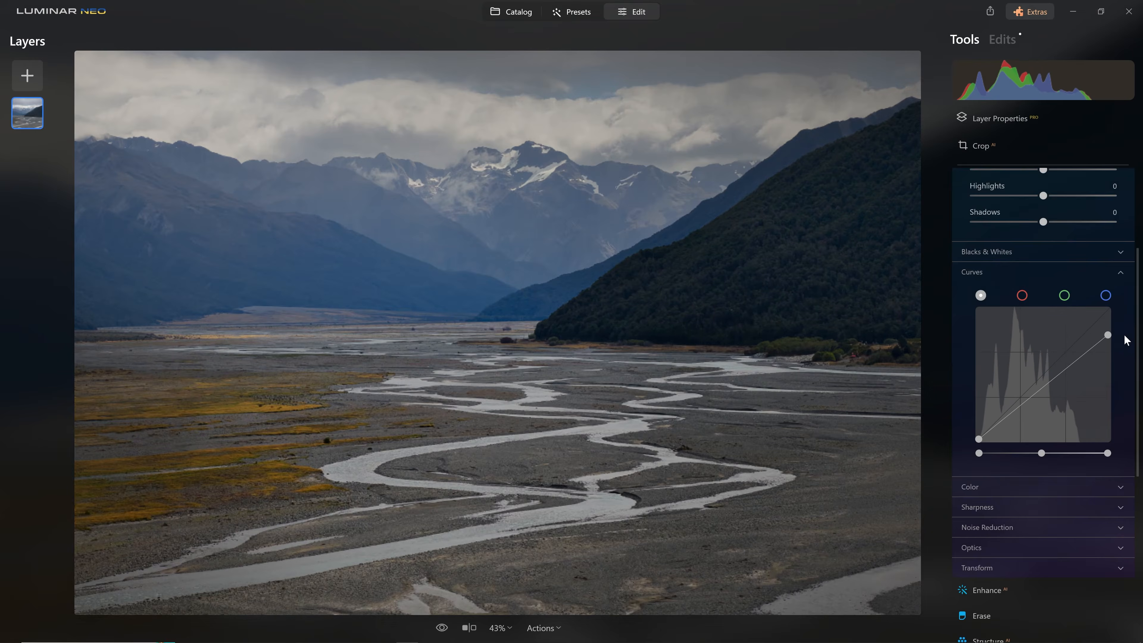
pyautogui.moveTo(1032, 398); pyautogui.dragTo(1037, 407)
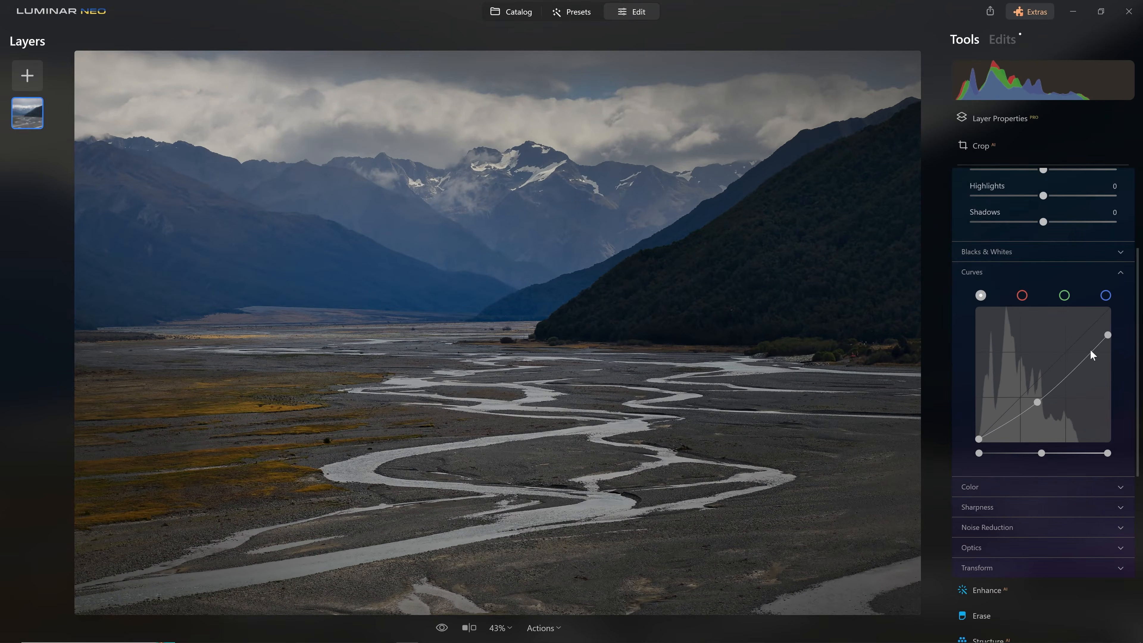
pyautogui.moveTo(1108, 335); pyautogui.dragTo(1120, 356)
pyautogui.moveTo(1037, 409); pyautogui.dragTo(1040, 399)
pyautogui.moveTo(1107, 351); pyautogui.dragTo(1114, 333)
pyautogui.moveTo(1038, 397); pyautogui.dragTo(1044, 407)
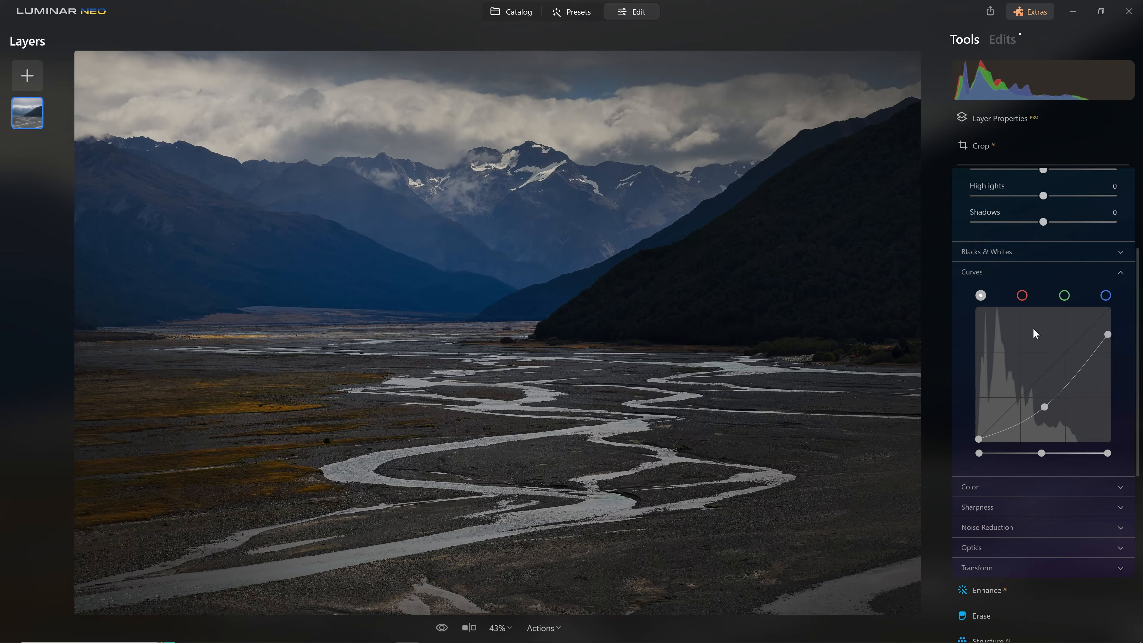
# Step: Mask the darkening with a brush at strength 30 and size 244, painting the grassy flats and foreground gravel
pyautogui.scroll(5, 1033, 333)
pyautogui.click(1020, 248)
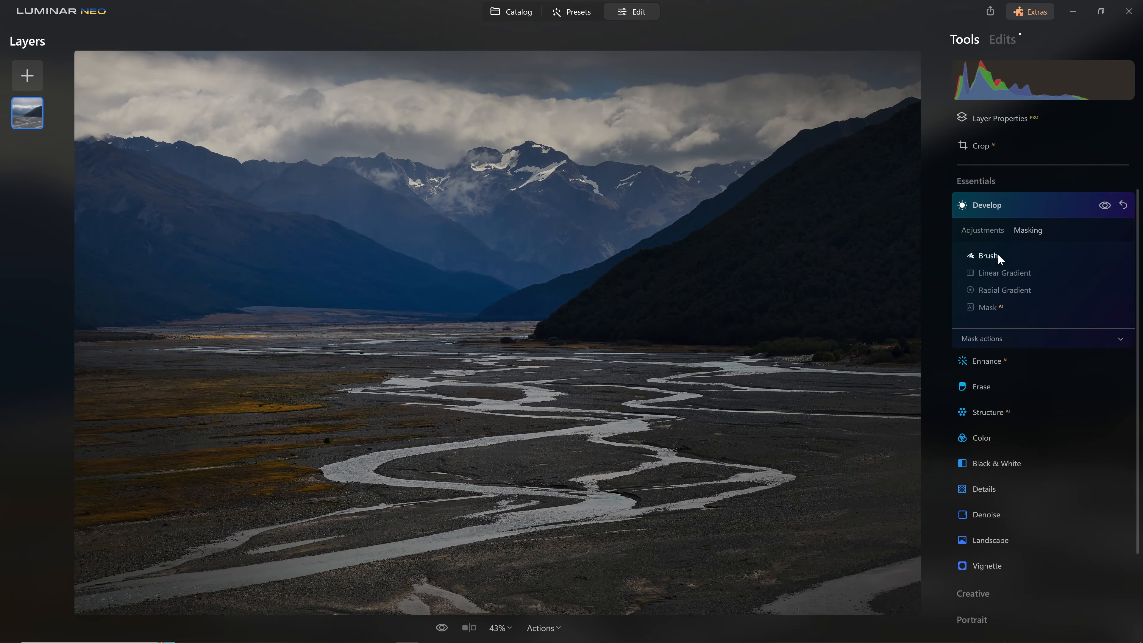
pyautogui.click(989, 255)
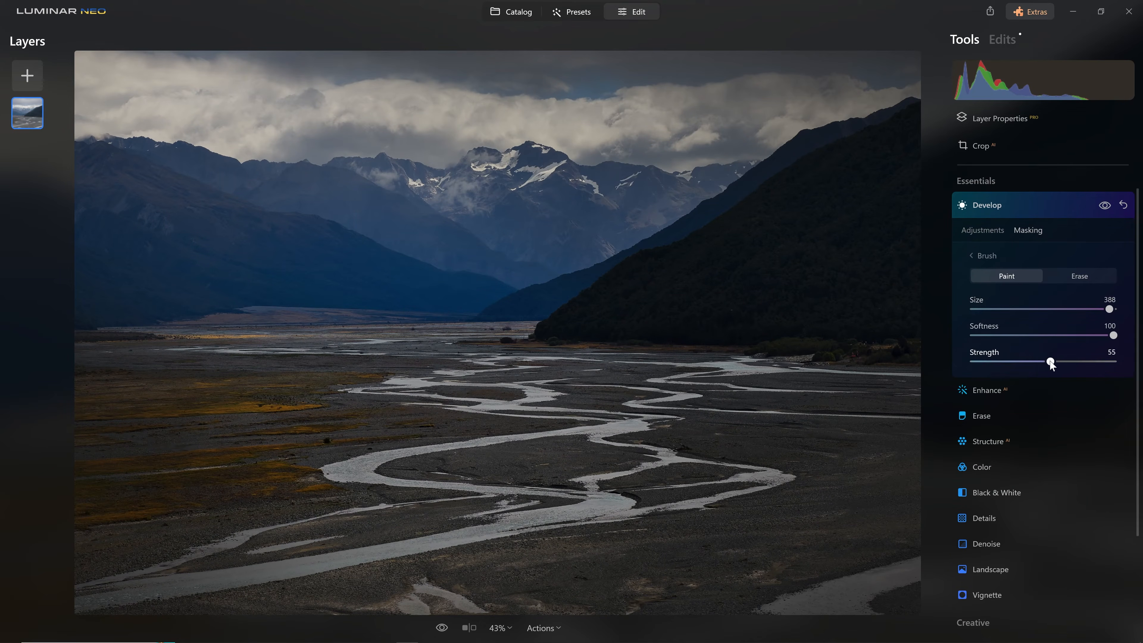
pyautogui.moveTo(1021, 364); pyautogui.dragTo(1015, 366)
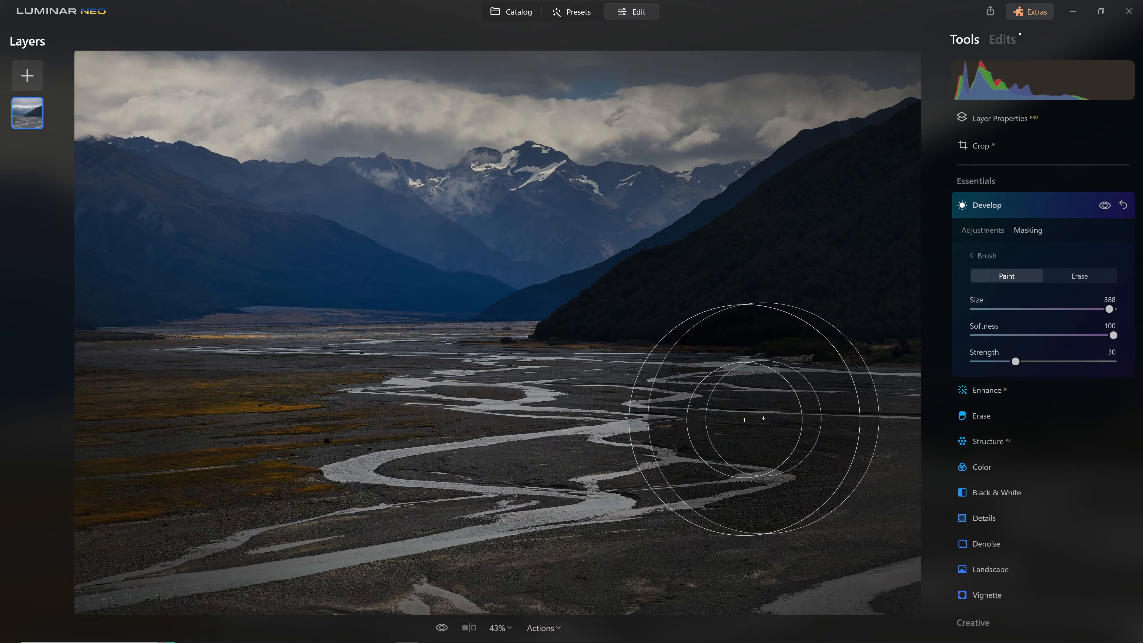
pyautogui.scroll(-10, 675, 409)
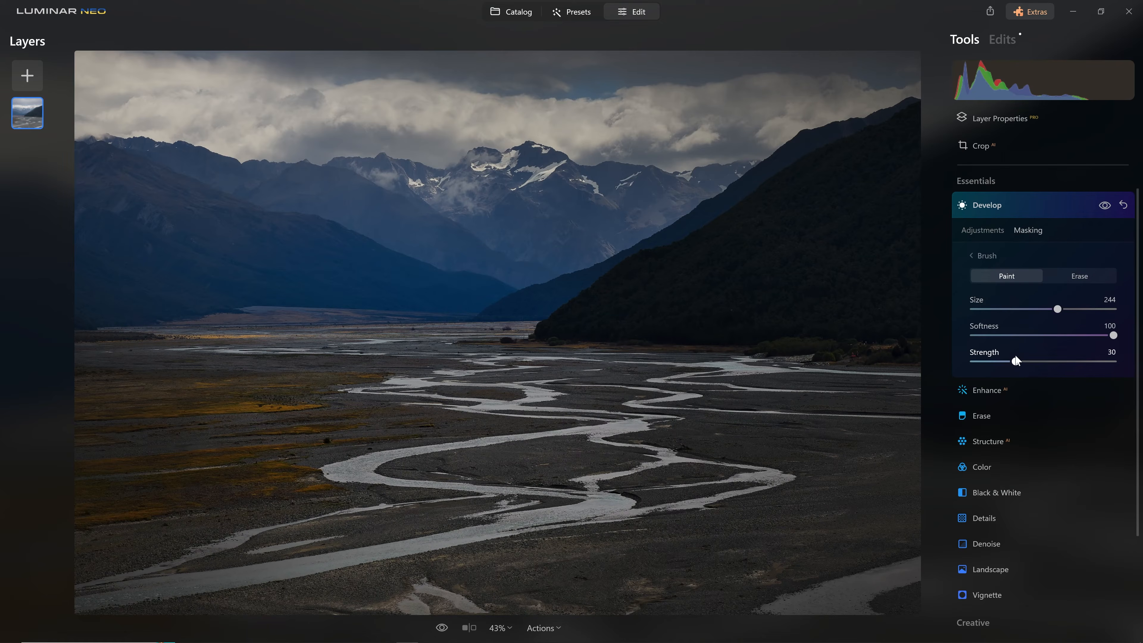
pyautogui.moveTo(113, 412)
pyautogui.mouseDown()
pyautogui.moveTo(77, 392)
pyautogui.moveTo(128, 416)
pyautogui.moveTo(299, 393)
pyautogui.moveTo(276, 415)
pyautogui.moveTo(94, 489)
pyautogui.moveTo(81, 526)
pyautogui.moveTo(185, 510)
pyautogui.moveTo(280, 459)
pyautogui.moveTo(240, 499)
pyautogui.mouseUp()
pyautogui.moveTo(316, 409)
pyautogui.mouseDown()
pyautogui.moveTo(48, 467)
pyautogui.moveTo(131, 489)
pyautogui.moveTo(77, 529)
pyautogui.moveTo(267, 498)
pyautogui.moveTo(52, 554)
pyautogui.moveTo(78, 636)
pyautogui.moveTo(730, 570)
pyautogui.moveTo(184, 642)
pyautogui.moveTo(893, 523)
pyautogui.mouseUp()
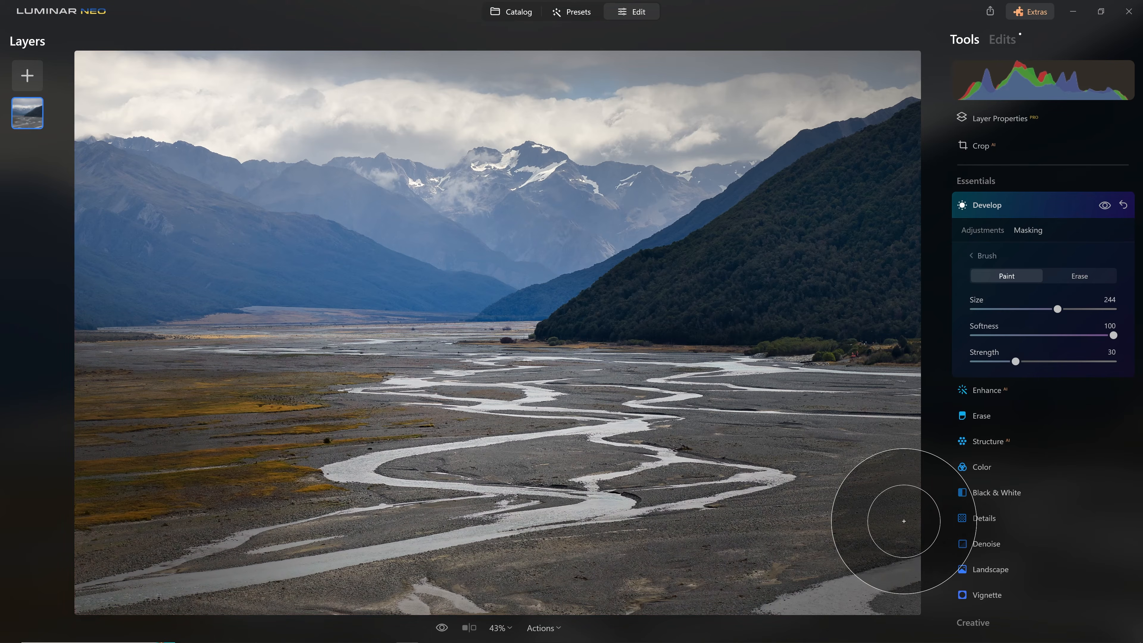
# Step: Paint more darkening between the river channels with a smaller brush, and over the right hillside and edge with a size 328 brush
pyautogui.scroll(-8, 342, 504)
pyautogui.moveTo(450, 508)
pyautogui.mouseDown()
pyautogui.moveTo(31, 551)
pyautogui.moveTo(488, 503)
pyautogui.mouseUp()
pyautogui.scroll(7, 747, 430)
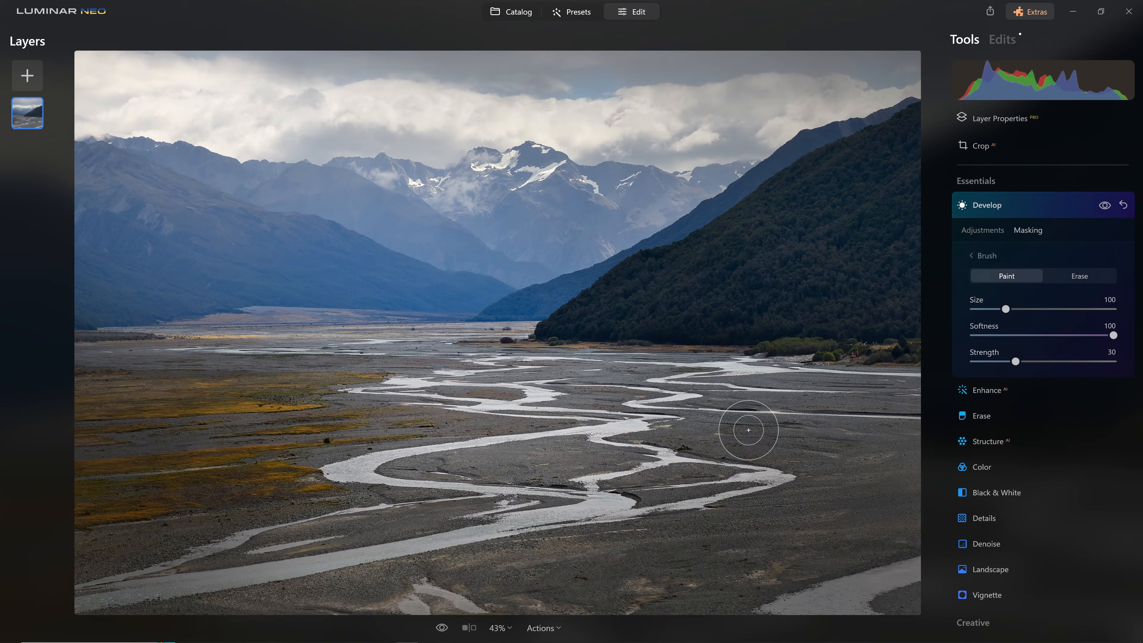
pyautogui.scroll(5, 652, 325)
pyautogui.moveTo(531, 264)
pyautogui.mouseDown()
pyautogui.moveTo(900, 50)
pyautogui.moveTo(561, 58)
pyautogui.moveTo(459, 48)
pyautogui.moveTo(529, 78)
pyautogui.moveTo(520, 75)
pyautogui.moveTo(582, 80)
pyautogui.moveTo(336, 30)
pyautogui.moveTo(577, 64)
pyautogui.moveTo(701, 129)
pyautogui.moveTo(483, 109)
pyautogui.moveTo(760, 91)
pyautogui.moveTo(887, 67)
pyautogui.moveTo(727, 98)
pyautogui.moveTo(875, 68)
pyautogui.mouseUp()
pyautogui.moveTo(720, 395)
pyautogui.mouseDown()
pyautogui.moveTo(897, 408)
pyautogui.moveTo(964, 425)
pyautogui.moveTo(858, 317)
pyautogui.moveTo(802, 332)
pyautogui.moveTo(909, 275)
pyautogui.moveTo(989, 325)
pyautogui.mouseUp()
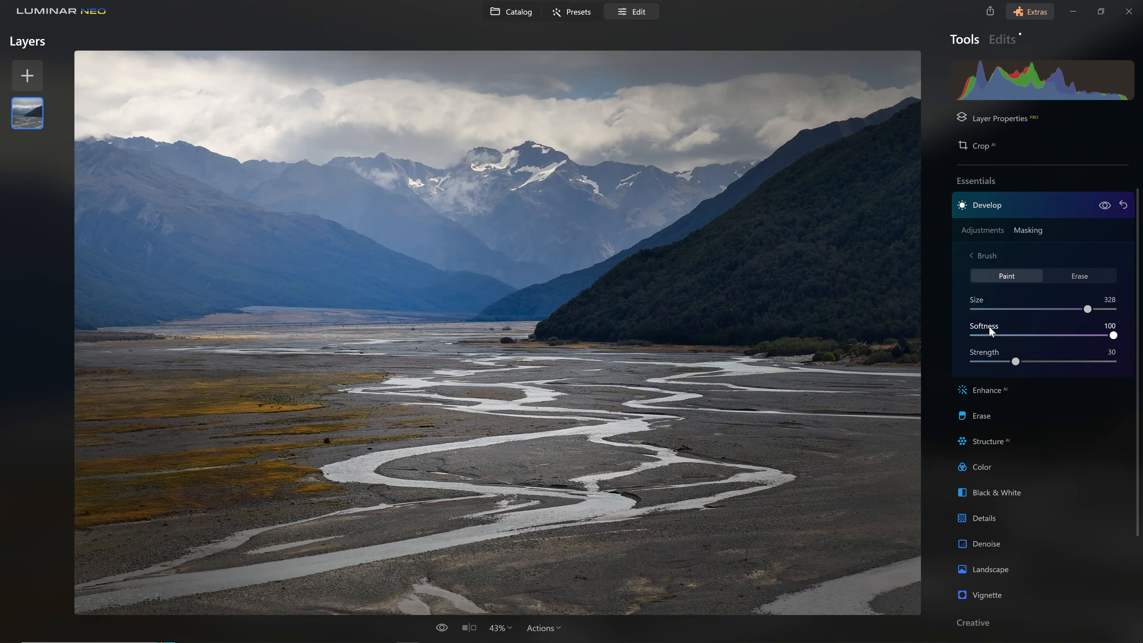
# Step: Compare the photo with the darkening off and on, and erase part of it over the central river at size 328, strength 30
pyautogui.click(1098, 206)
pyautogui.click(1098, 207)
pyautogui.click(1059, 281)
pyautogui.moveTo(493, 350)
pyautogui.mouseDown()
pyautogui.moveTo(617, 367)
pyautogui.moveTo(454, 340)
pyautogui.moveTo(732, 382)
pyautogui.moveTo(497, 376)
pyautogui.mouseUp()
pyautogui.moveTo(421, 344)
pyautogui.mouseDown()
pyautogui.moveTo(629, 370)
pyautogui.moveTo(390, 354)
pyautogui.moveTo(261, 364)
pyautogui.moveTo(530, 363)
pyautogui.moveTo(673, 384)
pyautogui.moveTo(695, 396)
pyautogui.moveTo(711, 439)
pyautogui.mouseUp()
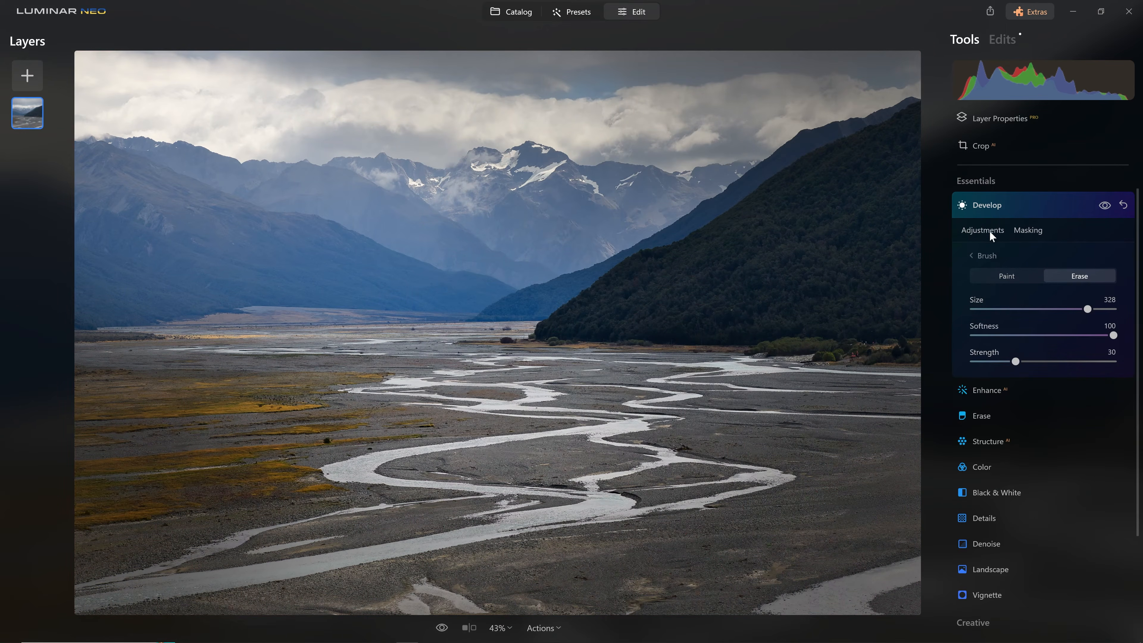
# Step: Compare the edited photo with the original
pyautogui.press('\\')
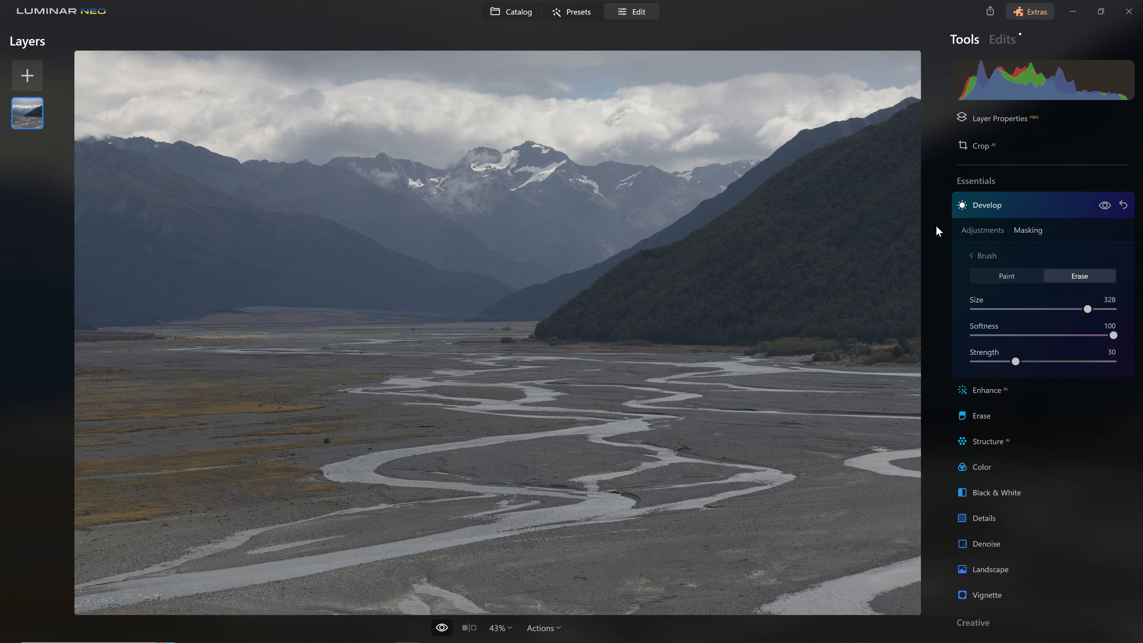
pyautogui.press('\\')
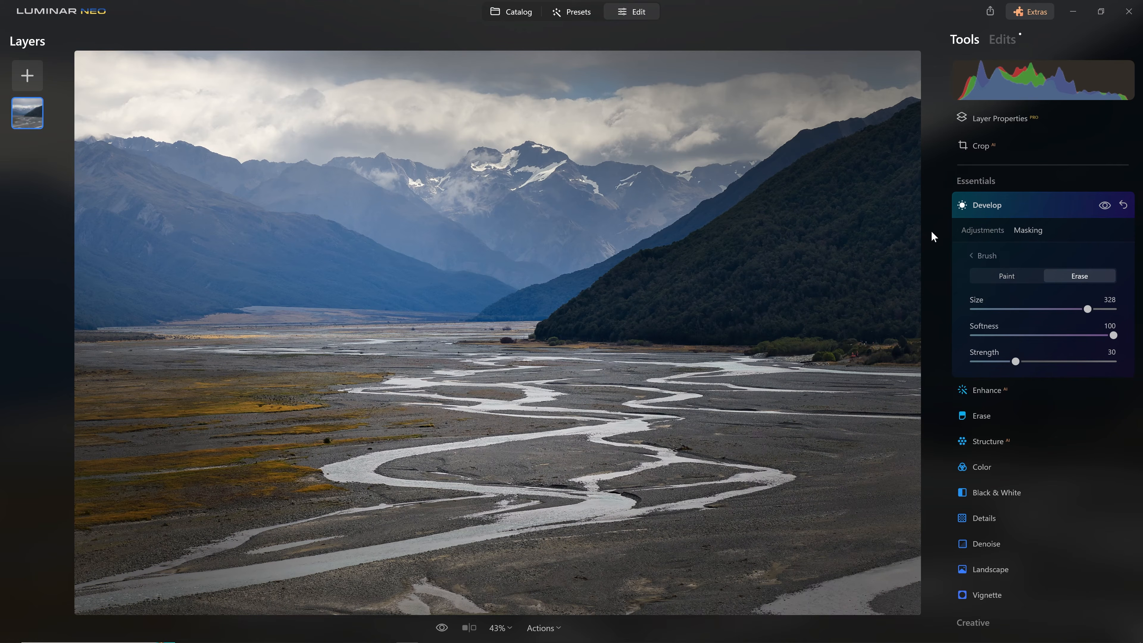
pyautogui.press('\\')
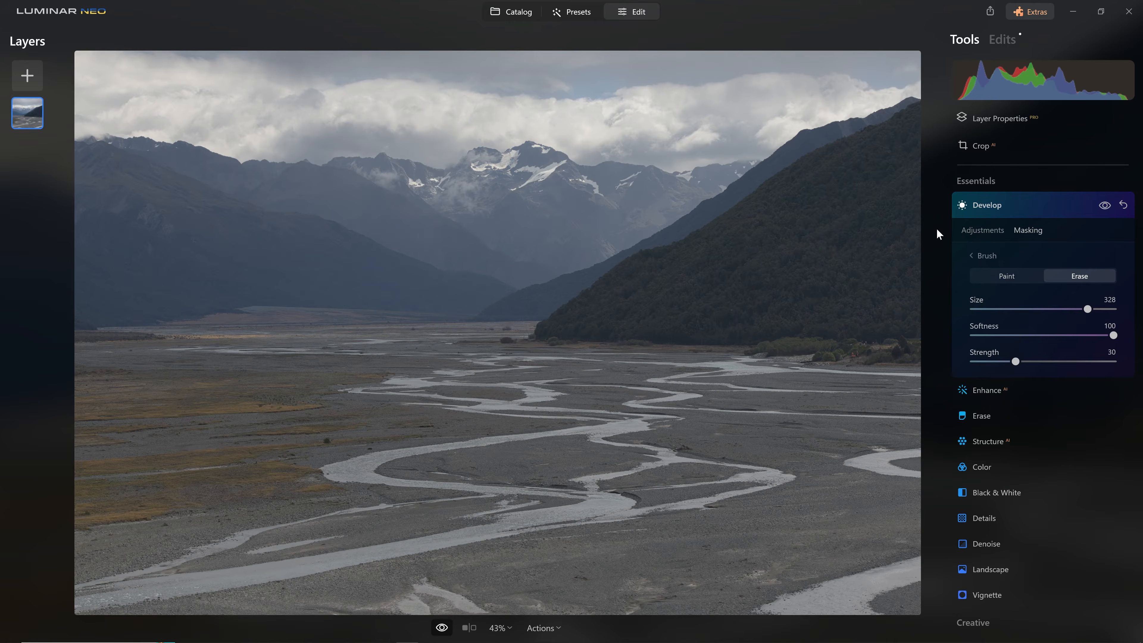
# Step: Switch repeatedly between the original and the edited photo to check the darkening and overall contrast
pyautogui.press('\\')
pyautogui.press('\\')
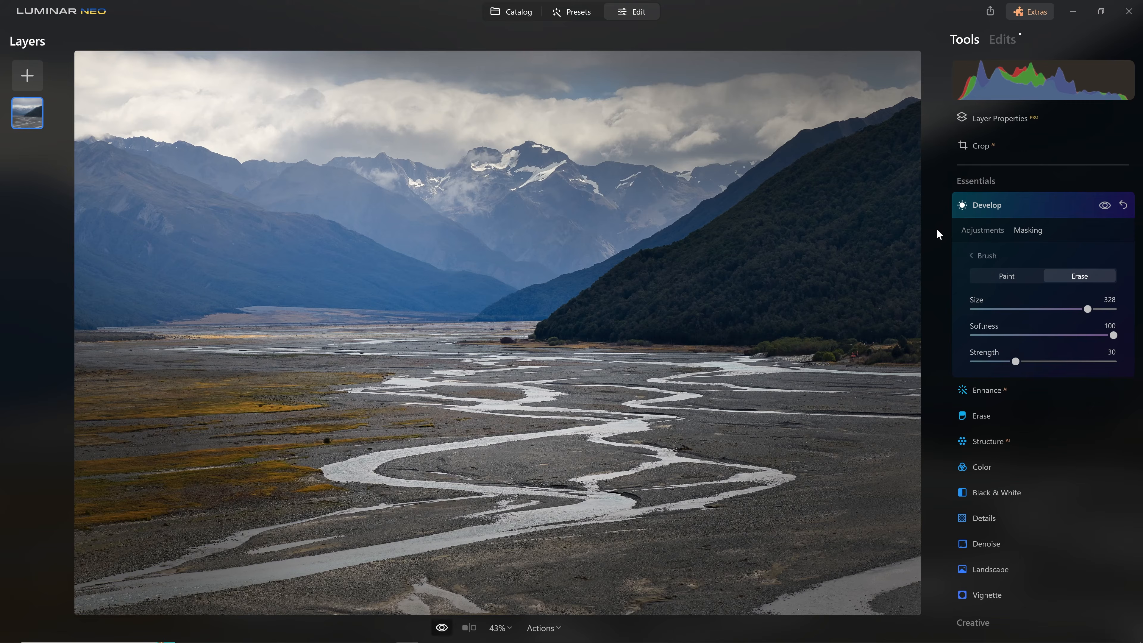
pyautogui.press('\\')
pyautogui.press('\\')
pyautogui.press('\\')
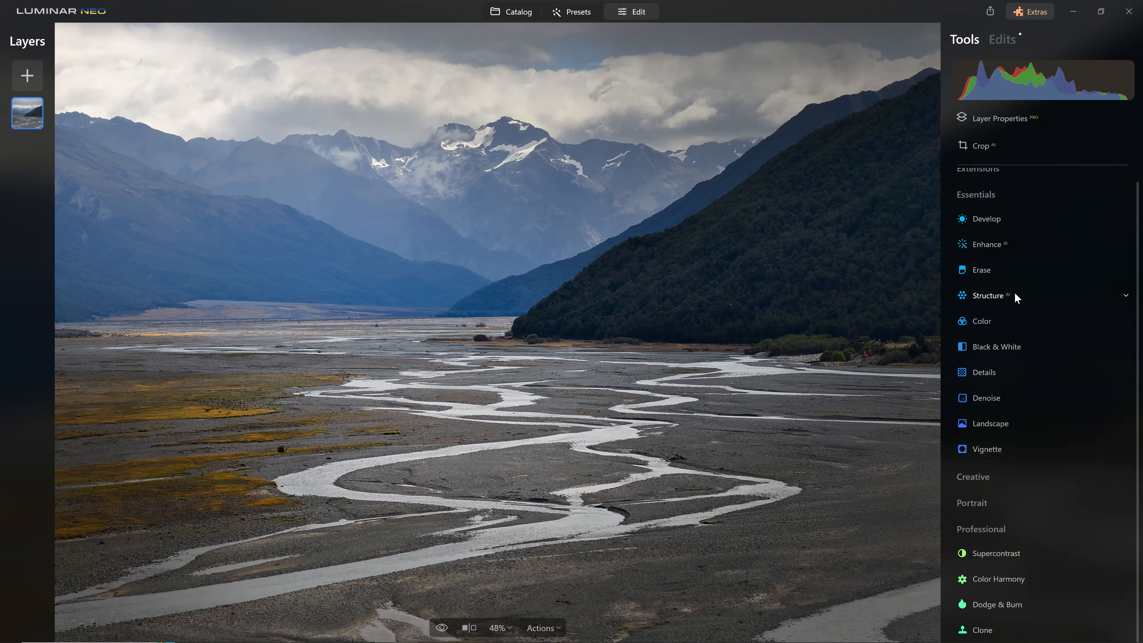
# Step: Add Structure to the photo with an amount of 100, and compare the result with the effect off and on
pyautogui.click(1014, 294)
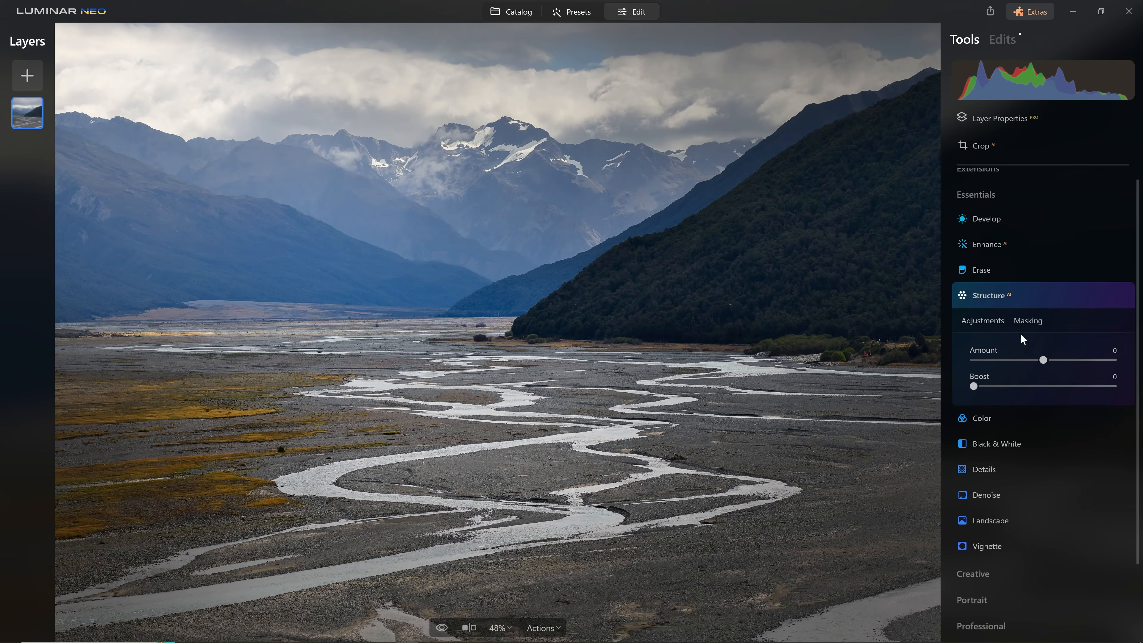
pyautogui.moveTo(1041, 364); pyautogui.dragTo(1072, 364)
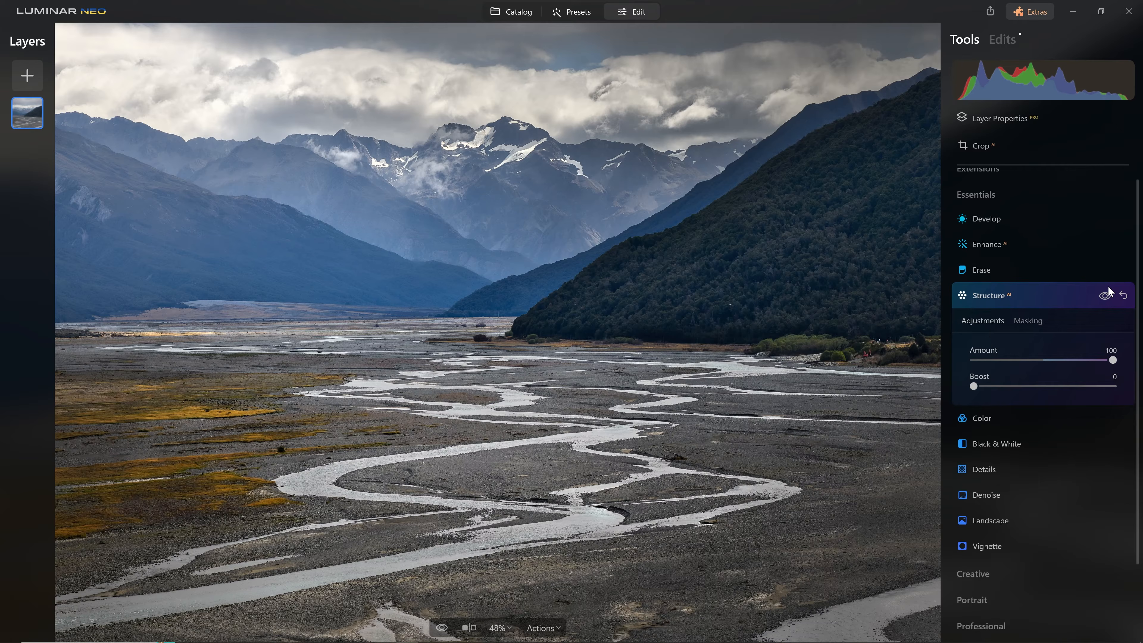
pyautogui.click(1106, 295)
pyautogui.click(1111, 297)
pyautogui.click(1112, 299)
pyautogui.click(1111, 298)
pyautogui.click(1111, 296)
pyautogui.click(1102, 299)
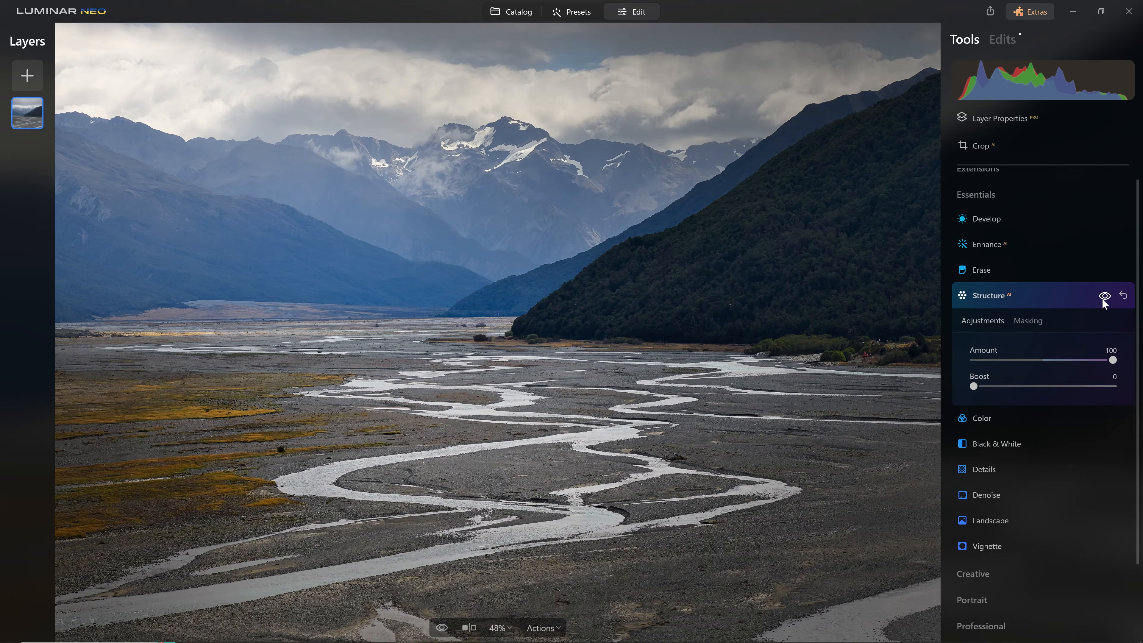
pyautogui.click(1102, 298)
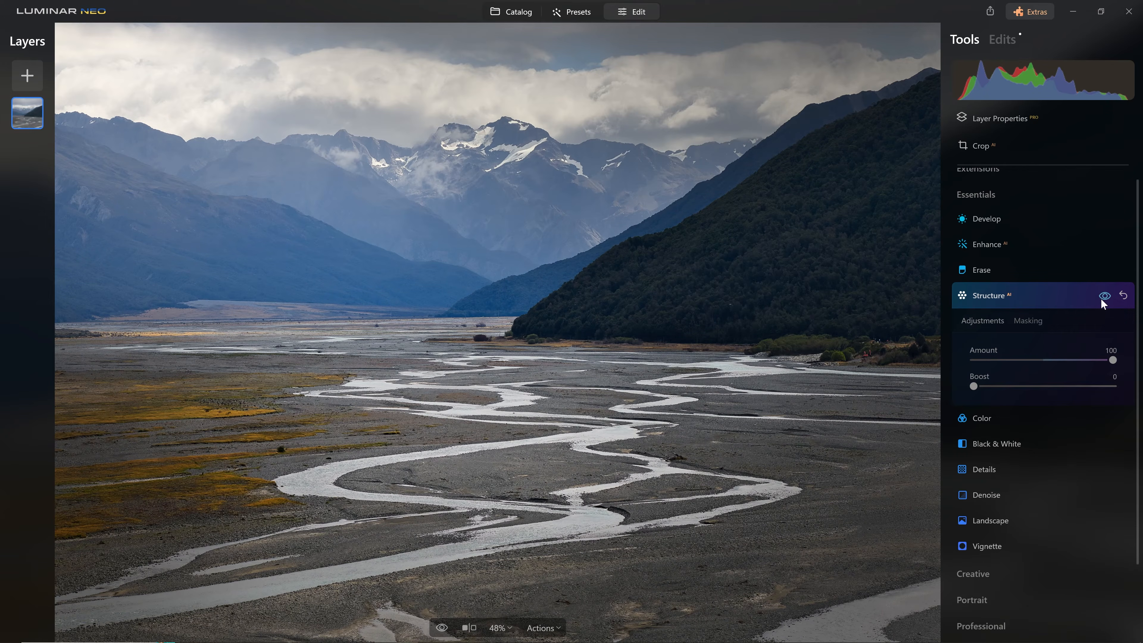
pyautogui.click(1104, 296)
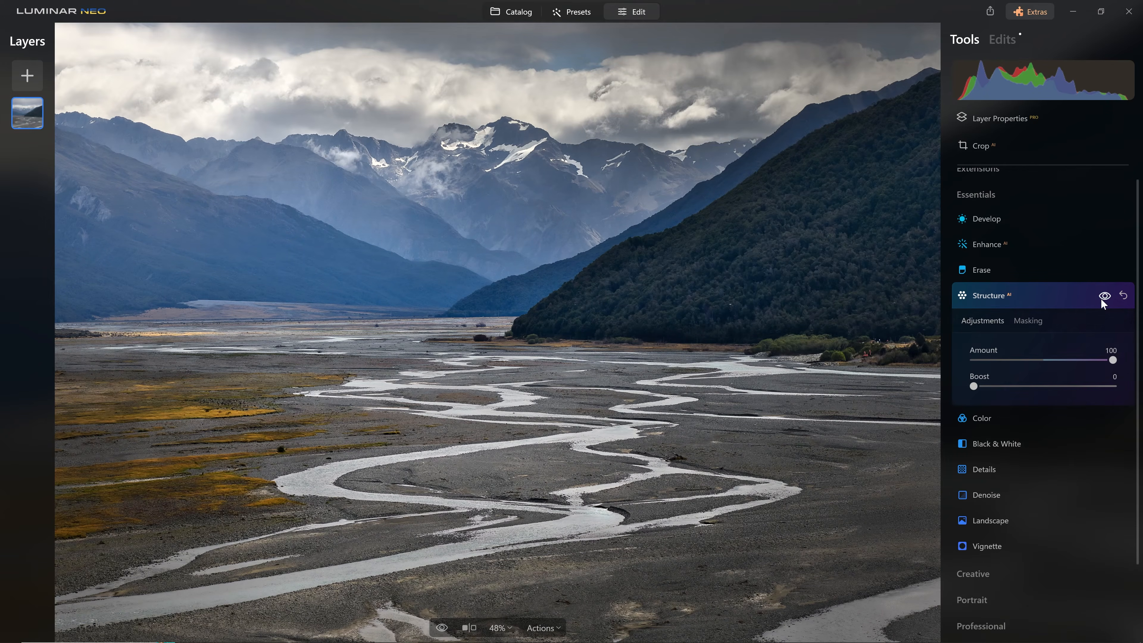
# Step: Restrict the Structure effect to the mountains with an AI mask
pyautogui.click(1040, 324)
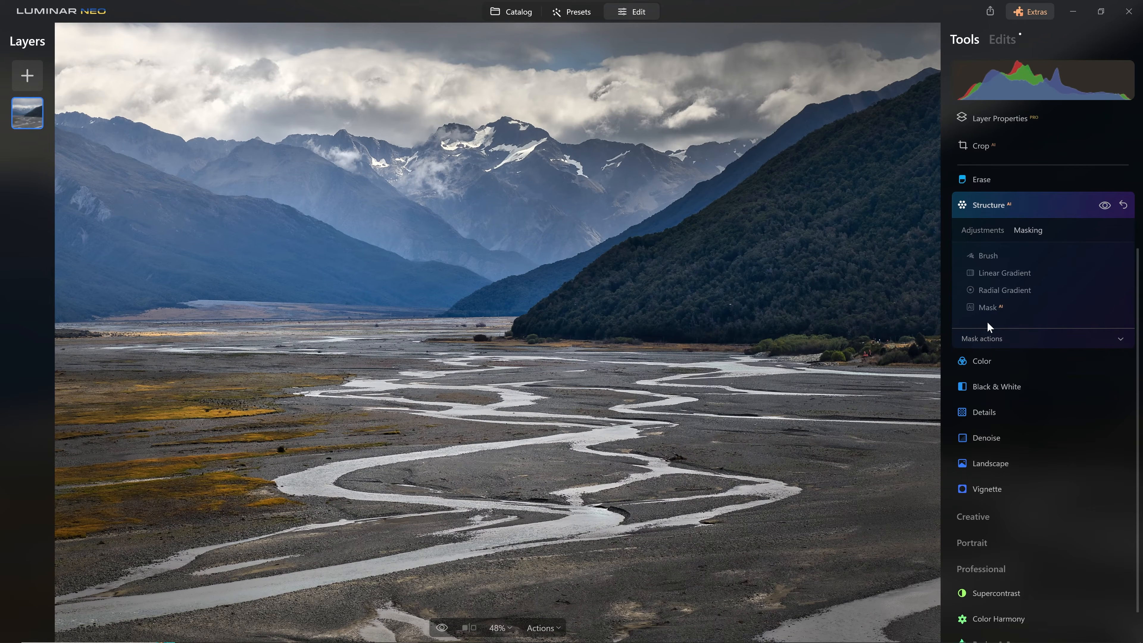
pyautogui.click(996, 309)
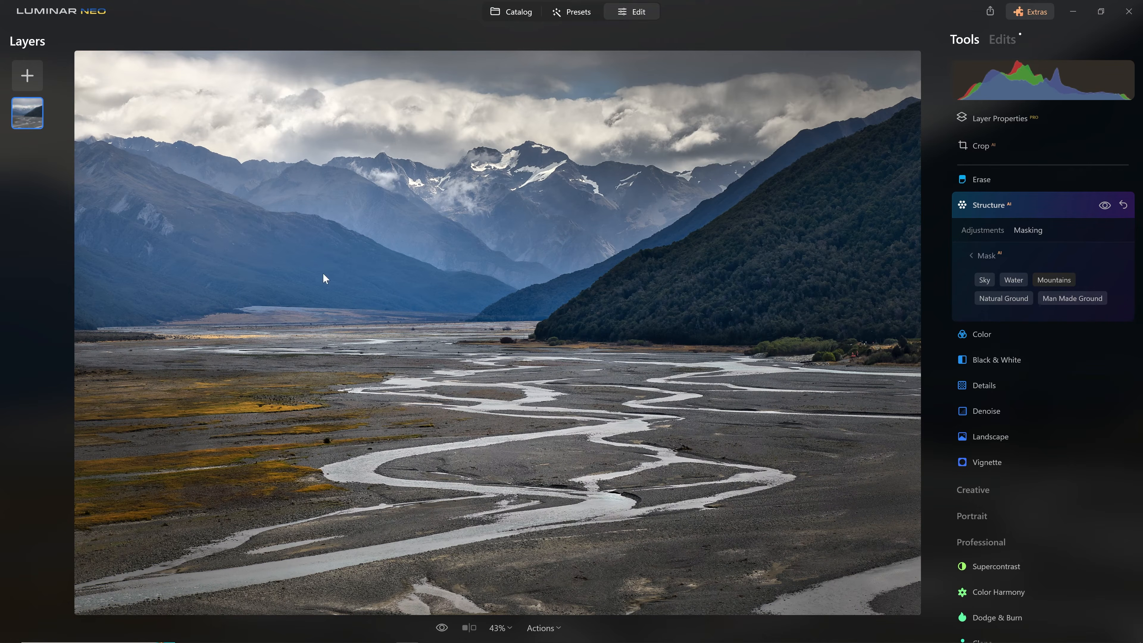
pyautogui.click(1054, 284)
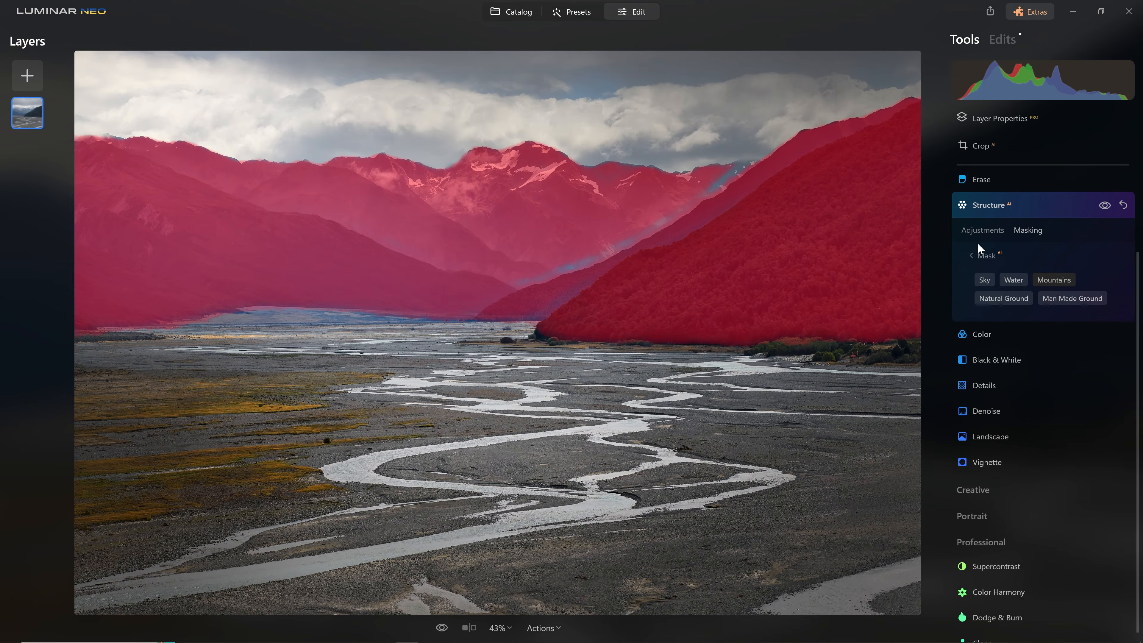
# Step: Paint Structure into the mask gap between the distant mountains and the right ridge with a small brush at strength 100
pyautogui.click(982, 253)
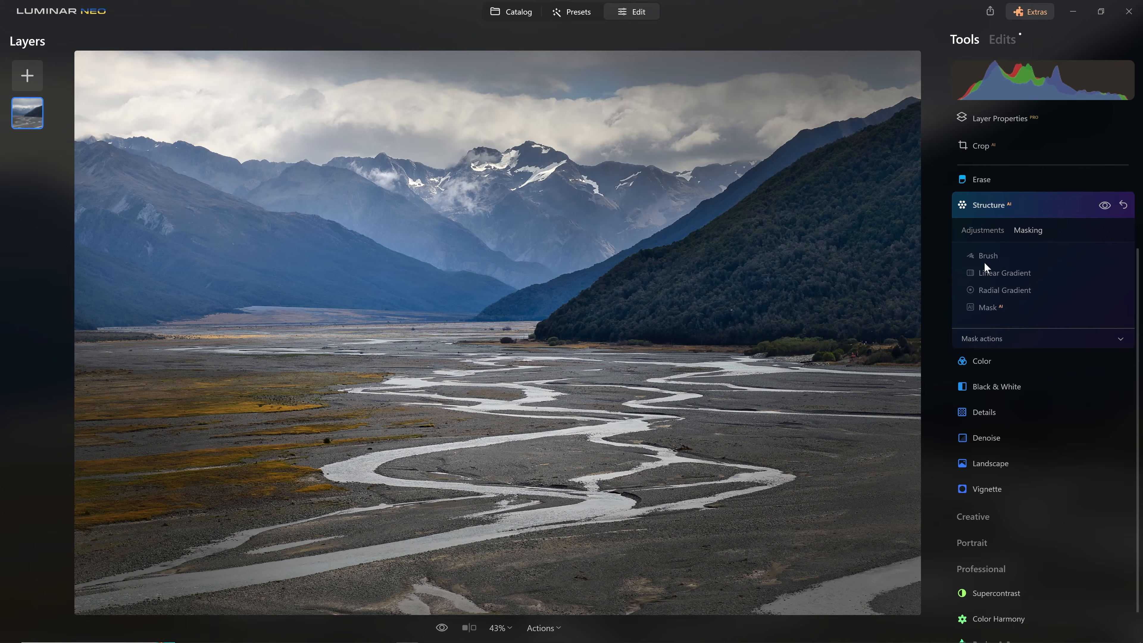
pyautogui.click(986, 257)
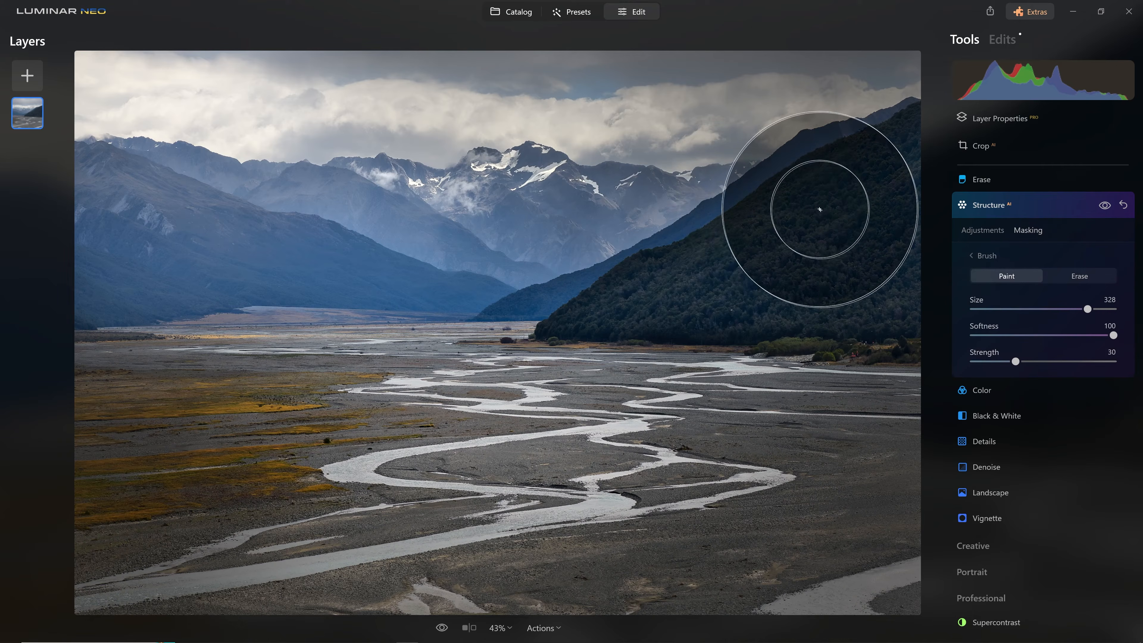
pyautogui.scroll(-8, 743, 195)
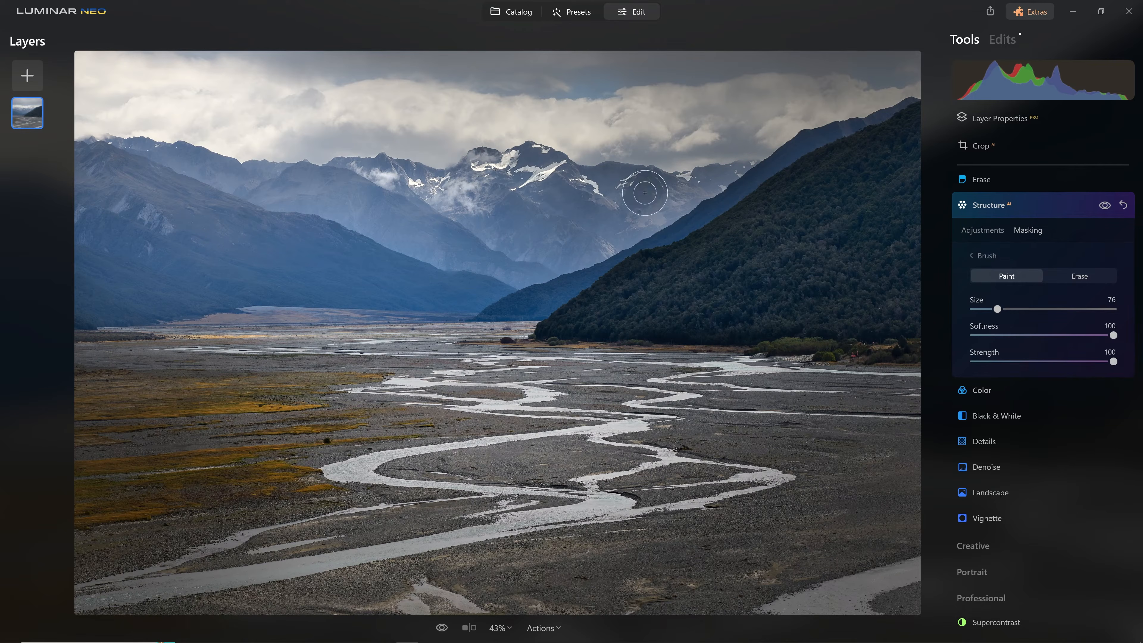
pyautogui.moveTo(735, 191)
pyautogui.mouseDown()
pyautogui.moveTo(478, 303)
pyautogui.moveTo(654, 252)
pyautogui.moveTo(519, 318)
pyautogui.moveTo(755, 183)
pyautogui.moveTo(703, 204)
pyautogui.mouseUp()
pyautogui.scroll(2, 802, 233)
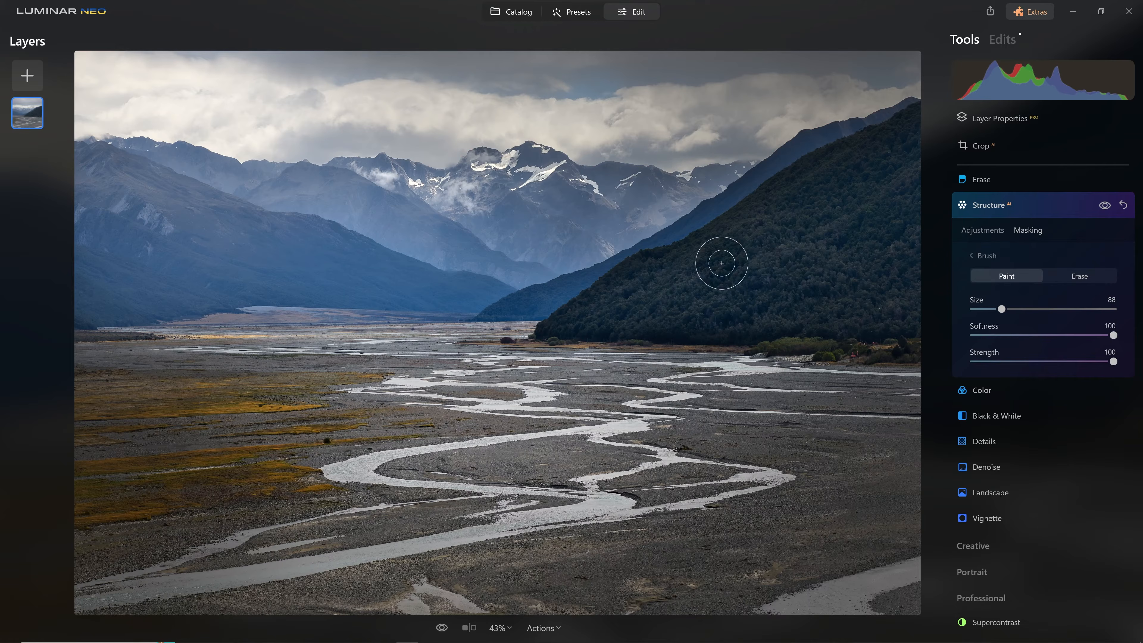
# Step: Erase part of the Structure effect over the dark right hillside with a size 220 brush at strength 56
pyautogui.click(1088, 276)
pyautogui.moveTo(1113, 361); pyautogui.dragTo(1052, 361)
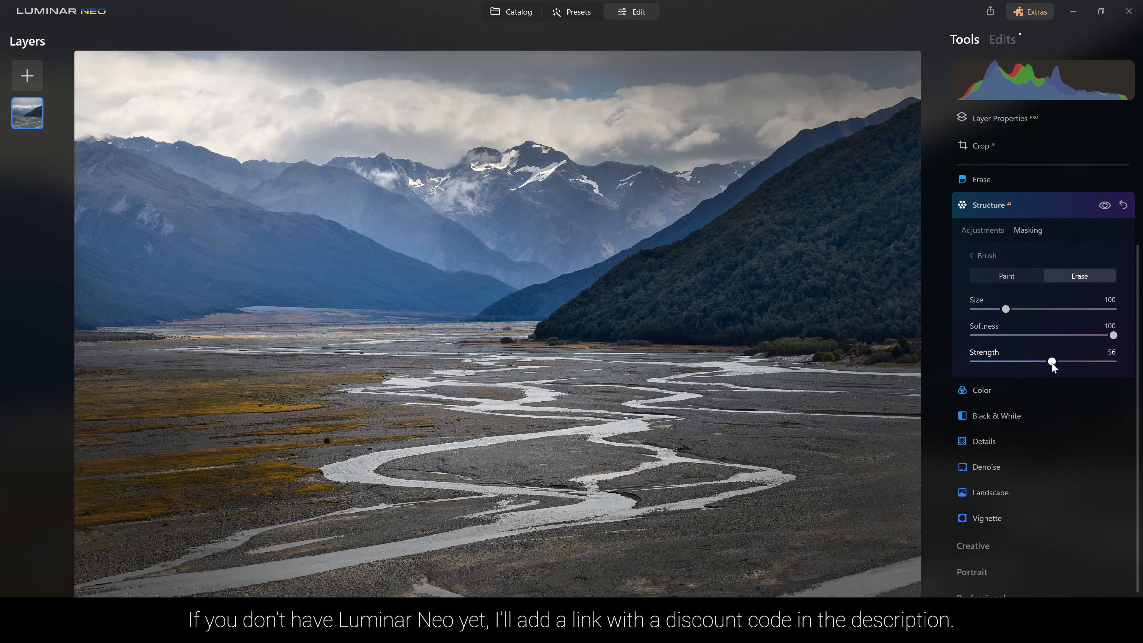
pyautogui.scroll(5, 869, 225)
pyautogui.moveTo(911, 166)
pyautogui.mouseDown()
pyautogui.moveTo(900, 122)
pyautogui.moveTo(907, 146)
pyautogui.moveTo(842, 178)
pyautogui.moveTo(709, 347)
pyautogui.moveTo(584, 340)
pyautogui.moveTo(897, 239)
pyautogui.mouseUp()
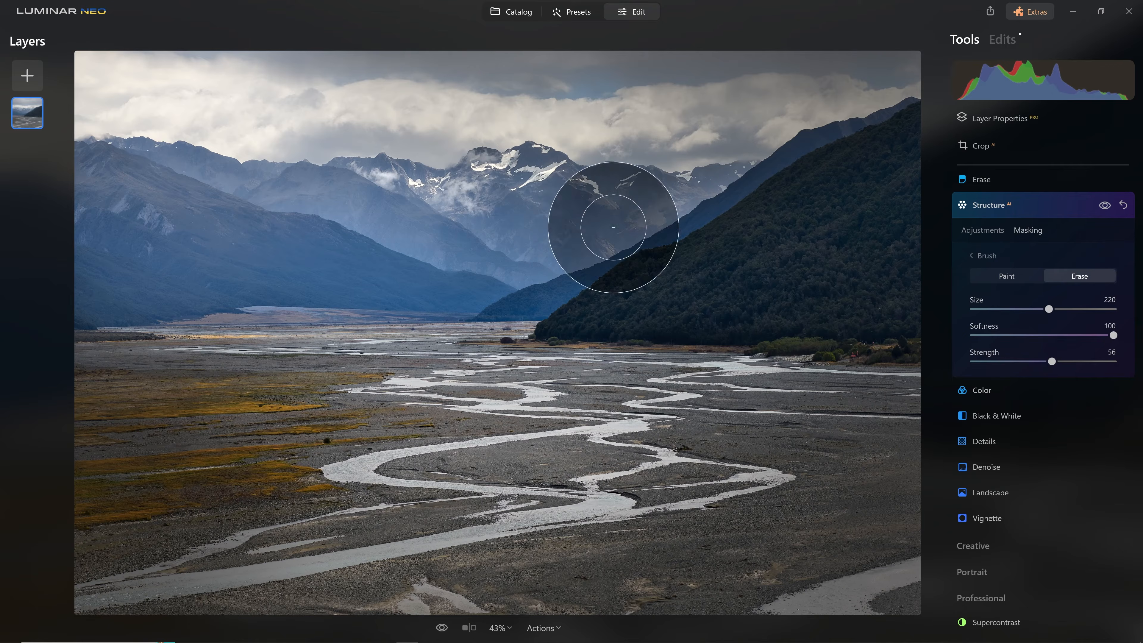
# Step: Compare the photo with Structure off and on, and erase part of the effect along the lower slopes of the left mountains
pyautogui.click(1110, 206)
pyautogui.click(1110, 206)
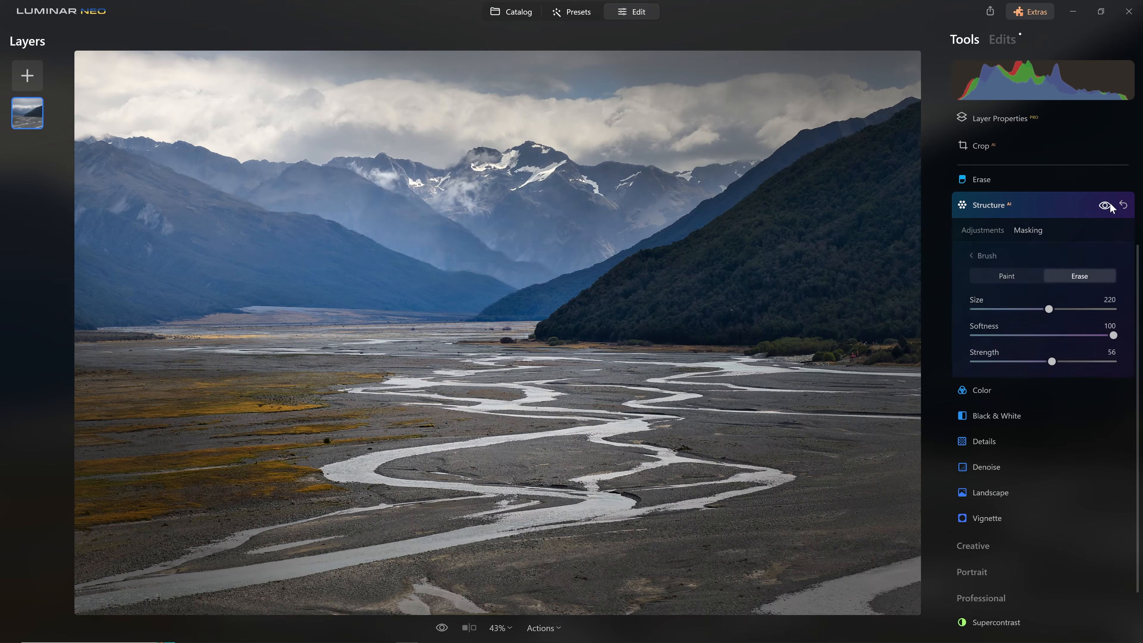
pyautogui.click(1110, 206)
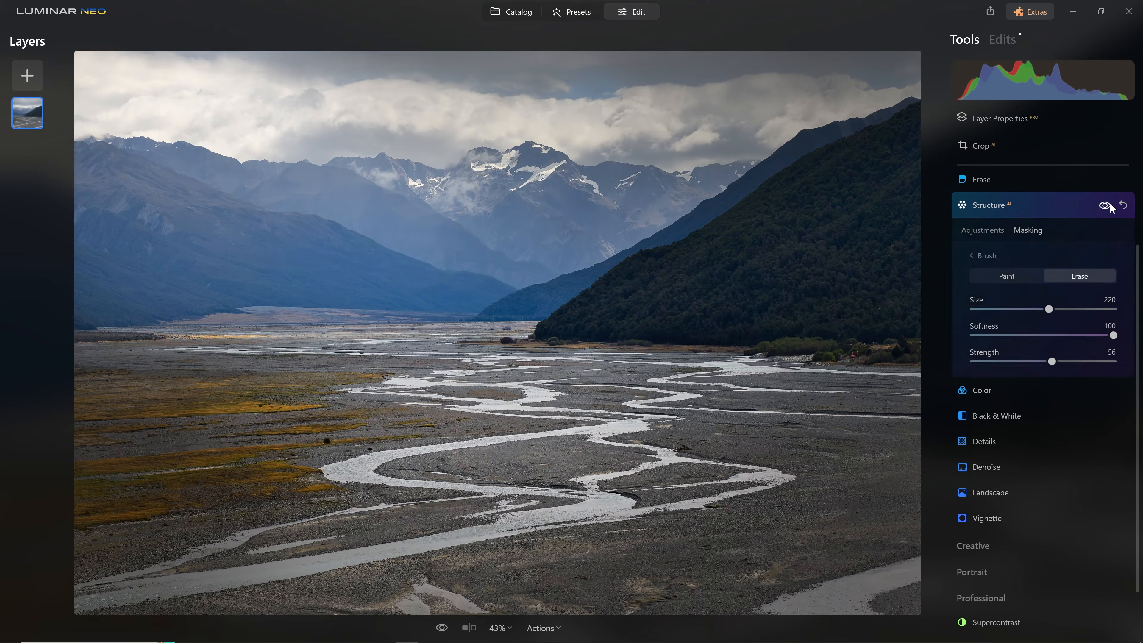
pyautogui.click(1110, 207)
pyautogui.moveTo(89, 273)
pyautogui.mouseDown()
pyautogui.moveTo(100, 348)
pyautogui.moveTo(80, 255)
pyautogui.moveTo(180, 346)
pyautogui.moveTo(276, 379)
pyautogui.moveTo(99, 322)
pyautogui.moveTo(316, 357)
pyautogui.moveTo(278, 398)
pyautogui.moveTo(468, 410)
pyautogui.mouseUp()
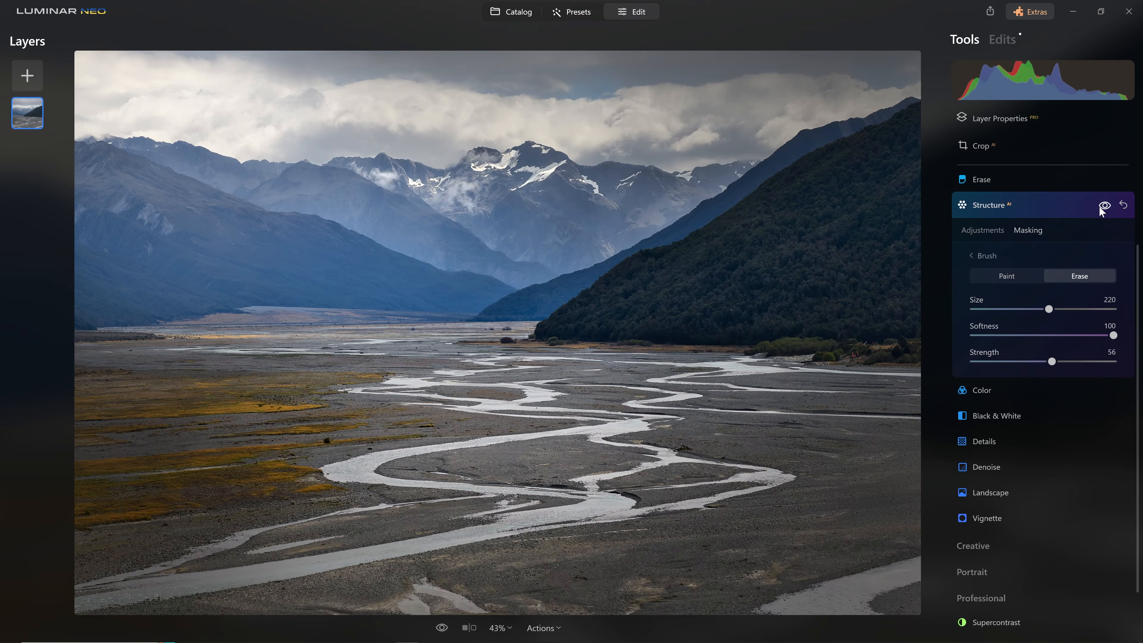
pyautogui.click(1099, 205)
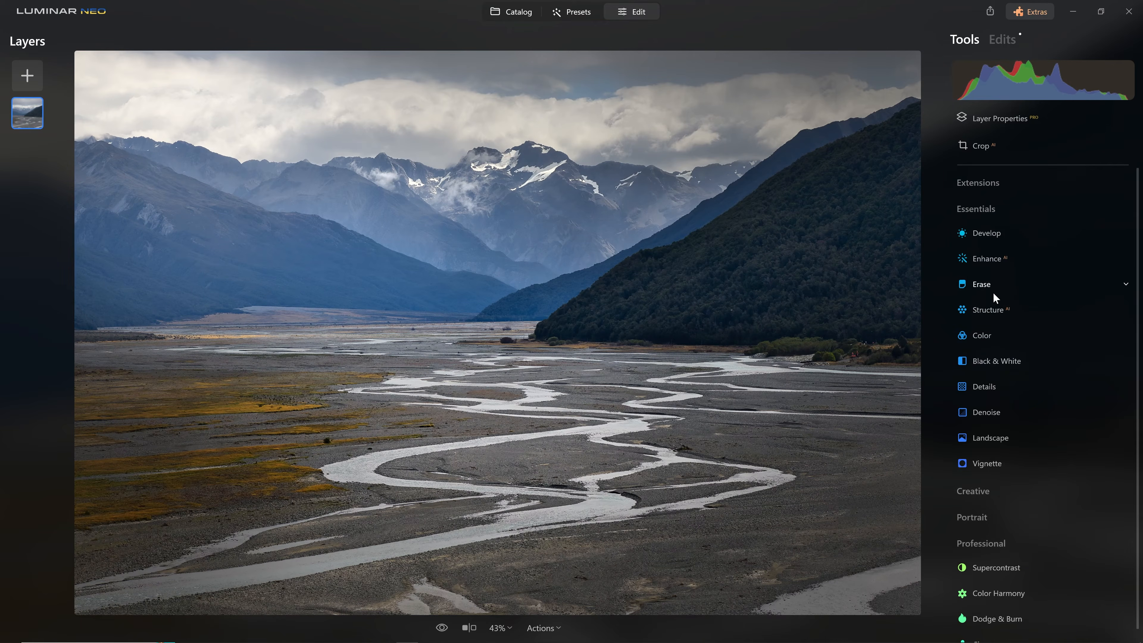
# Step: Add an Atmosphere effect of the Layered Fog type with an amount of 99
pyautogui.click(995, 478)
pyautogui.click(1000, 404)
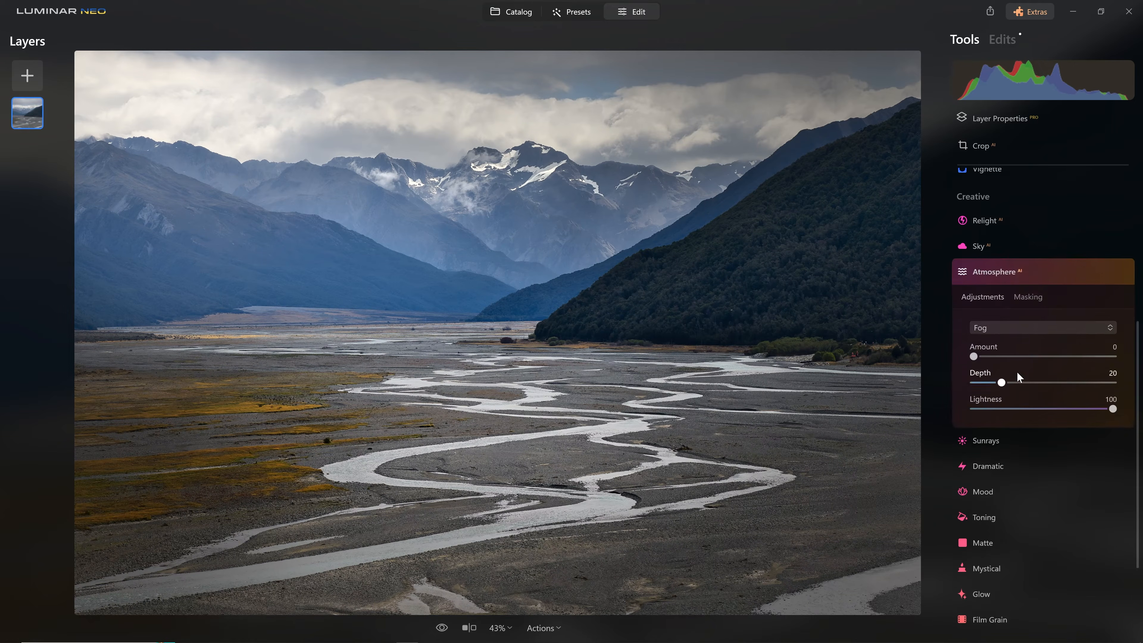
pyautogui.moveTo(973, 356); pyautogui.dragTo(1070, 361)
pyautogui.click(1055, 323)
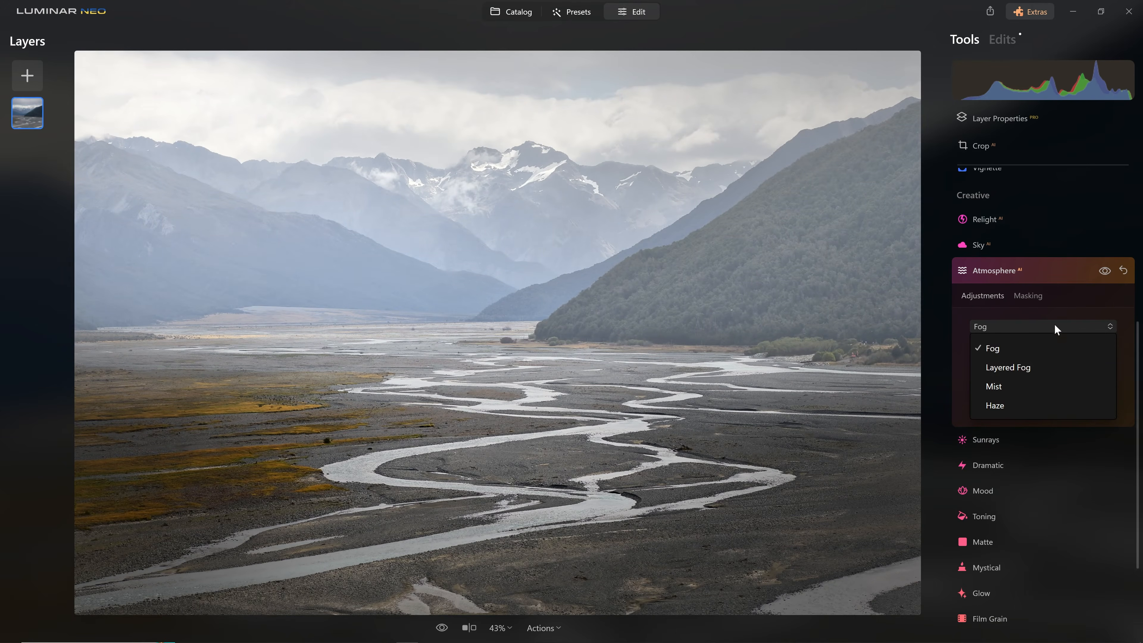
pyautogui.click(1027, 372)
pyautogui.moveTo(1073, 355); pyautogui.dragTo(1107, 357)
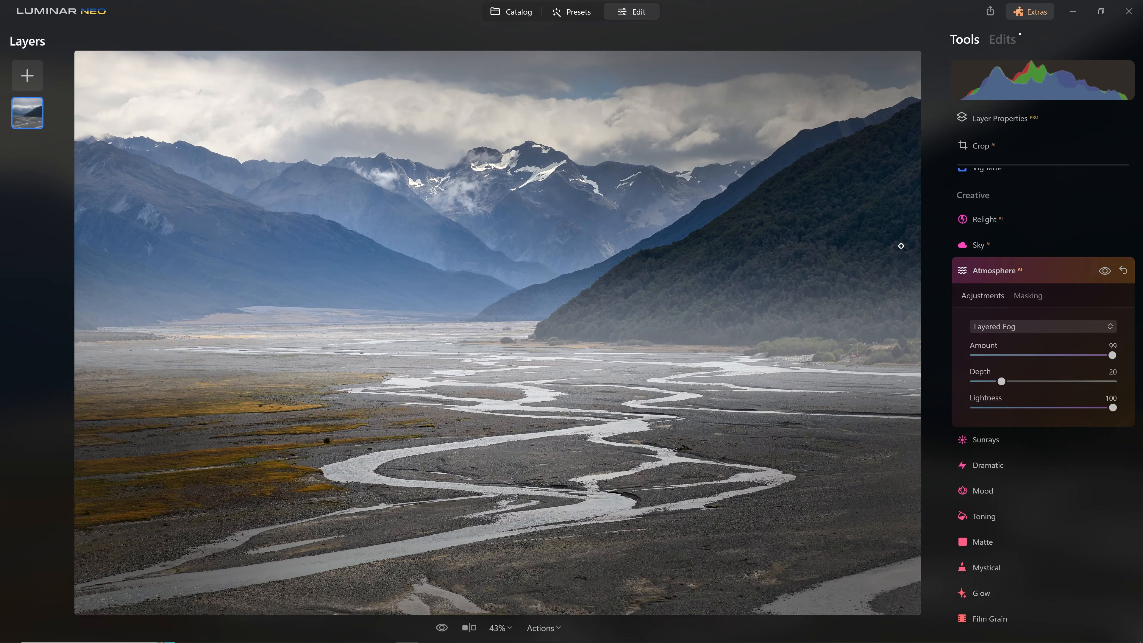
# Step: Reopen the Atmosphere effect from the applied edits, compare the photo with the fog off and on, and set its depth to 69
pyautogui.click(1099, 268)
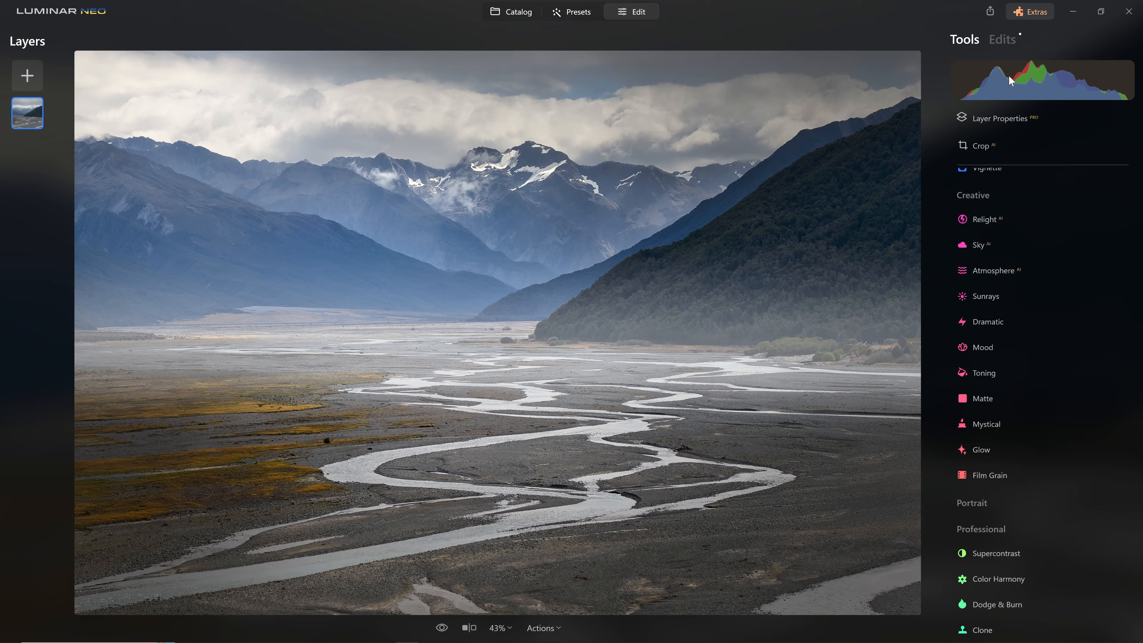
pyautogui.click(999, 41)
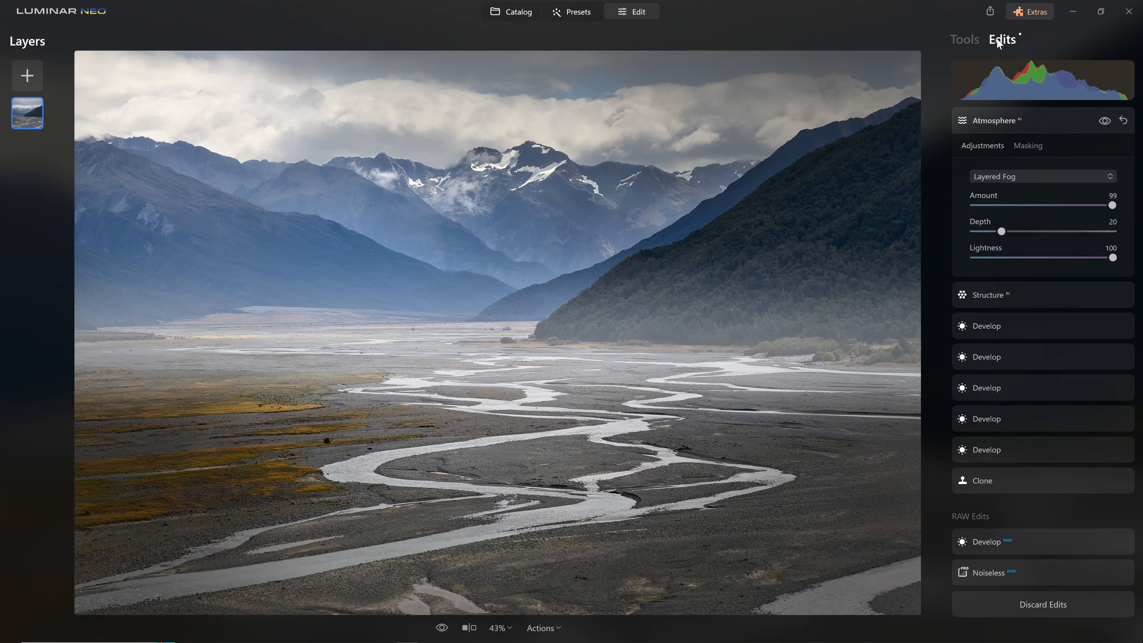
pyautogui.click(1108, 124)
pyautogui.click(1107, 123)
pyautogui.click(1107, 123)
pyautogui.click(1107, 124)
pyautogui.moveTo(1002, 231); pyautogui.dragTo(1070, 239)
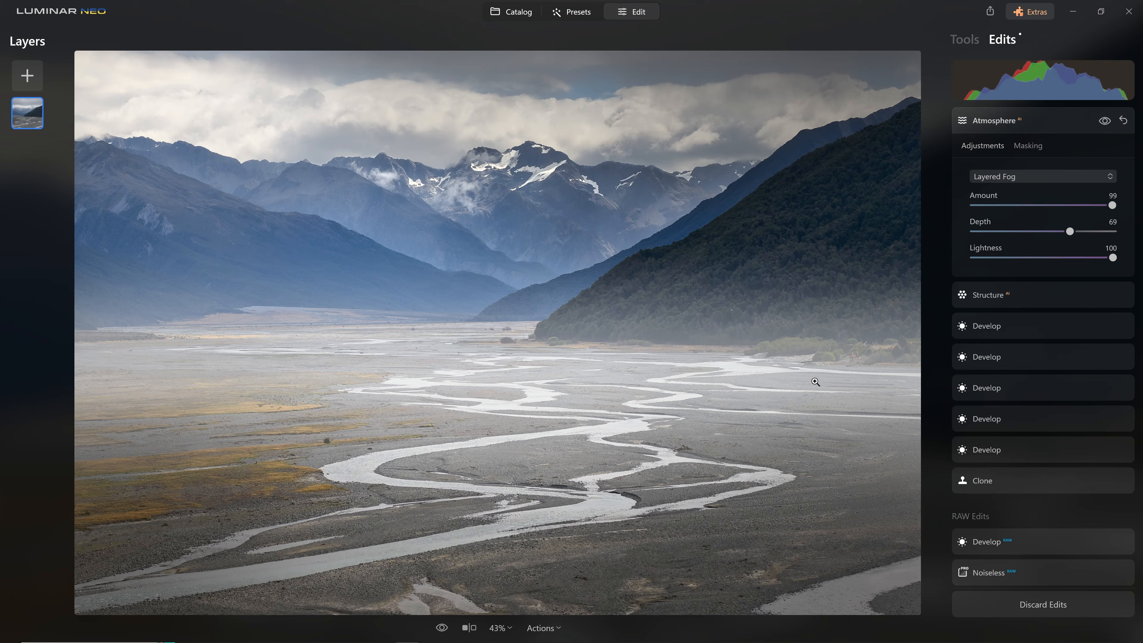
# Step: Mask the layered fog with a brush at size 217 and strength 44, painting along the far end of the valley
pyautogui.click(1034, 145)
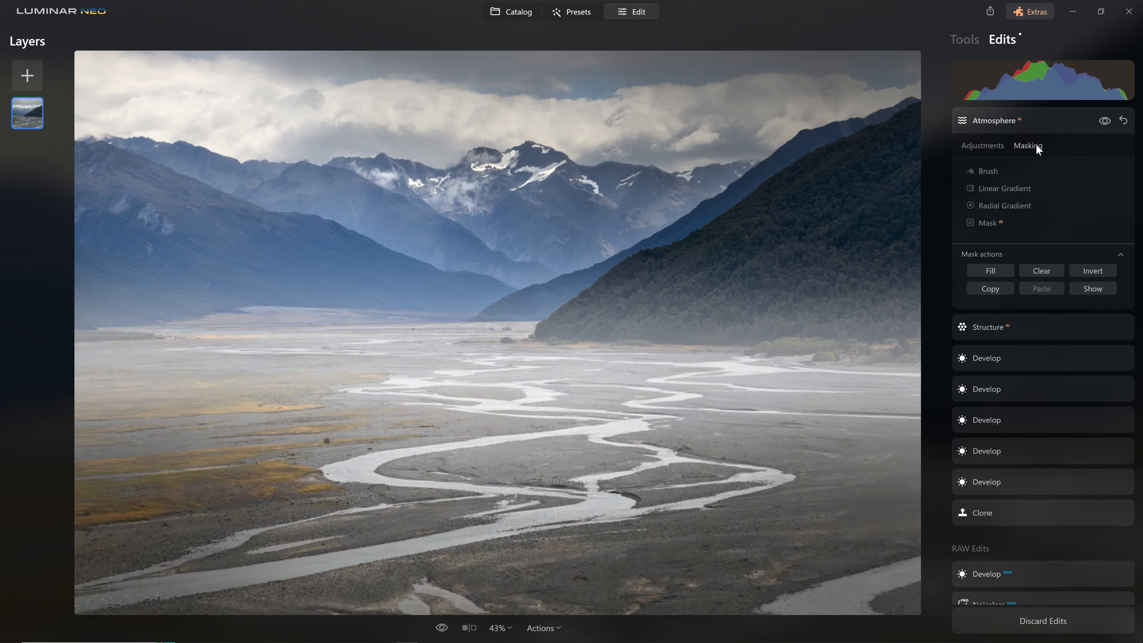
pyautogui.click(989, 171)
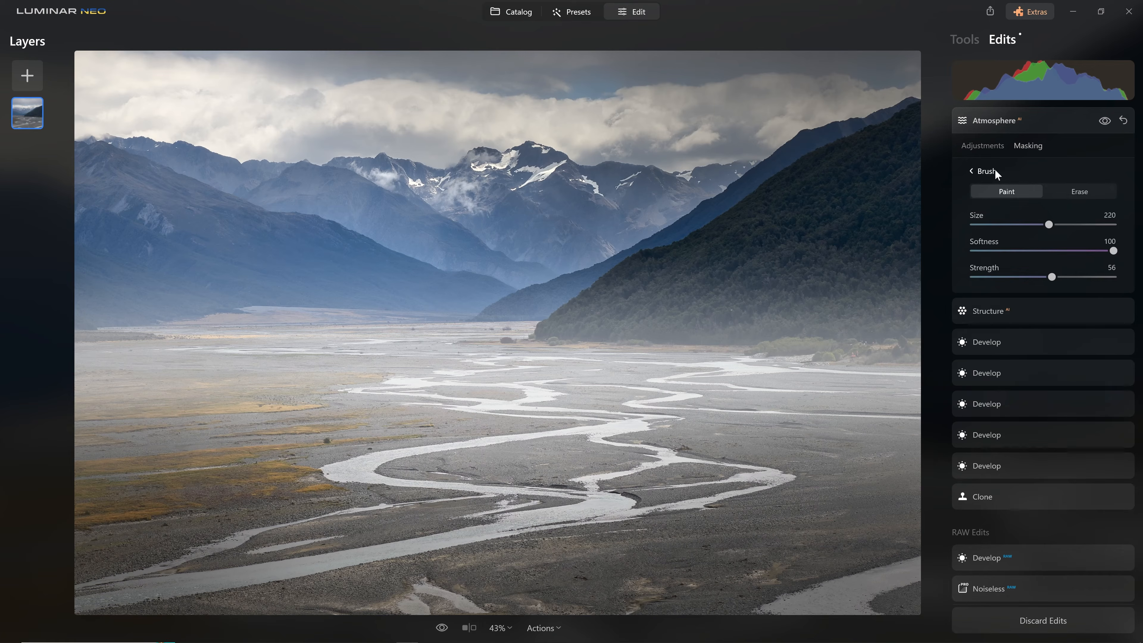
pyautogui.click(1034, 224)
pyautogui.moveTo(1035, 223); pyautogui.dragTo(1046, 224)
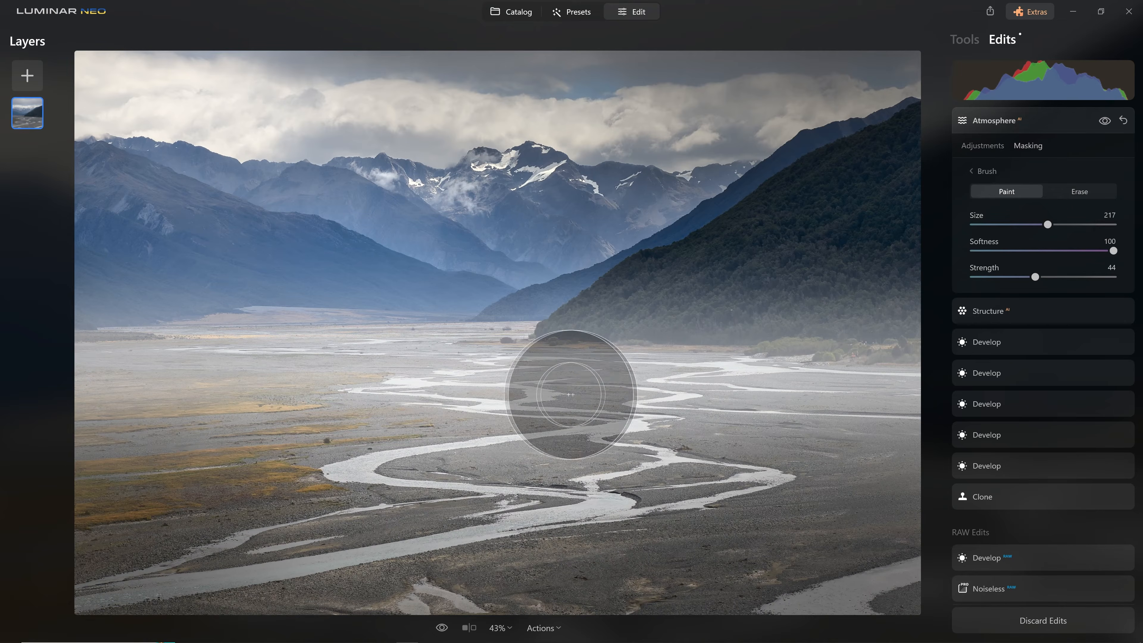
pyautogui.click(536, 327)
pyautogui.moveTo(510, 328)
pyautogui.mouseDown()
pyautogui.moveTo(245, 312)
pyautogui.moveTo(86, 358)
pyautogui.moveTo(119, 371)
pyautogui.moveTo(572, 373)
pyautogui.moveTo(700, 354)
pyautogui.moveTo(796, 382)
pyautogui.moveTo(918, 386)
pyautogui.moveTo(685, 371)
pyautogui.moveTo(548, 390)
pyautogui.moveTo(358, 368)
pyautogui.mouseUp()
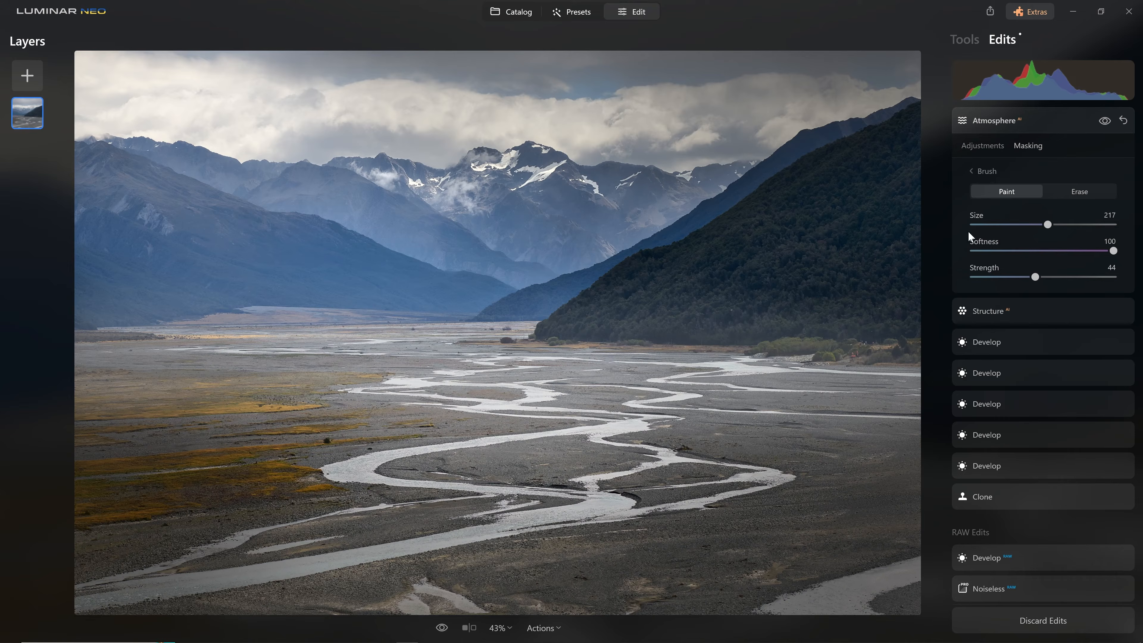
# Step: Paint more fog at the valley's far end with a size 97 brush, and across the river plain at size 337
pyautogui.click(1105, 121)
pyautogui.press('[')
pyautogui.scroll(-10, 528, 342)
pyautogui.moveTo(518, 328)
pyautogui.mouseDown()
pyautogui.moveTo(429, 335)
pyautogui.moveTo(485, 320)
pyautogui.moveTo(266, 321)
pyautogui.moveTo(305, 337)
pyautogui.moveTo(507, 339)
pyautogui.moveTo(335, 340)
pyautogui.moveTo(533, 334)
pyautogui.moveTo(538, 368)
pyautogui.mouseUp()
pyautogui.scroll(20, 542, 317)
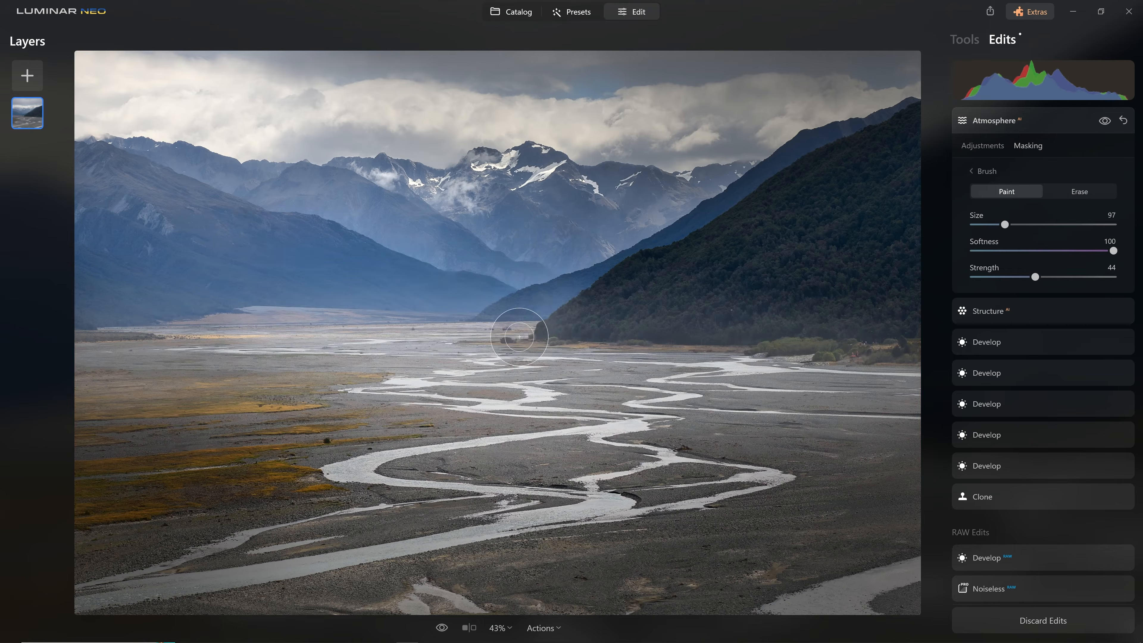
pyautogui.moveTo(542, 316)
pyautogui.mouseDown()
pyautogui.moveTo(62, 320)
pyautogui.moveTo(104, 401)
pyautogui.moveTo(782, 369)
pyautogui.moveTo(850, 412)
pyautogui.moveTo(127, 465)
pyautogui.moveTo(111, 491)
pyautogui.moveTo(959, 455)
pyautogui.mouseUp()
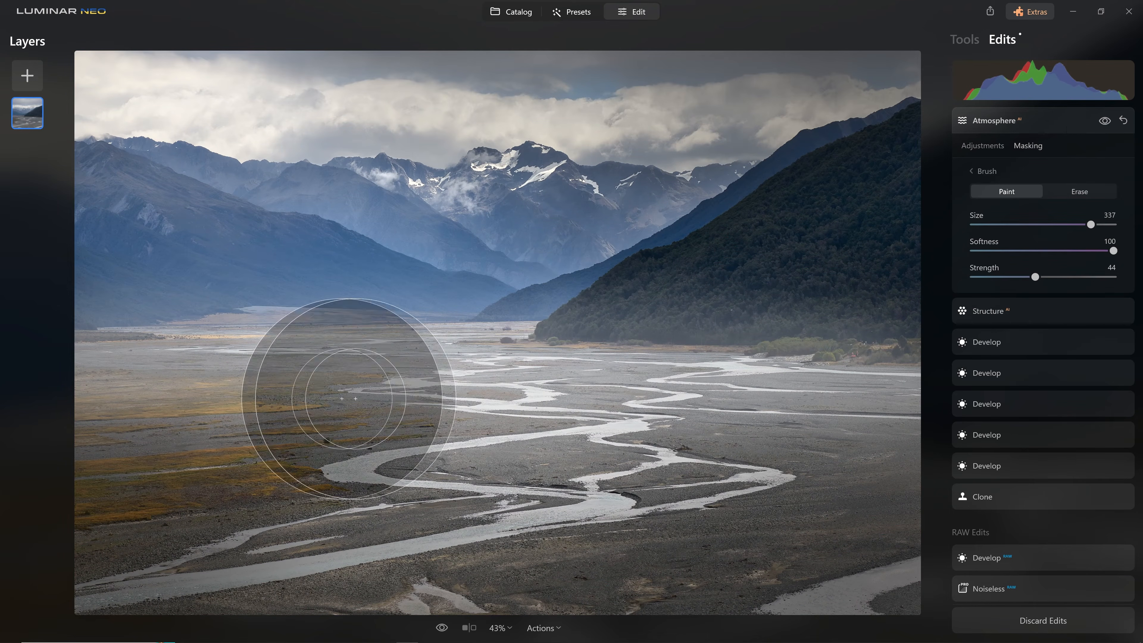
# Step: Compare the fog off and on, and erase fog along the plain's left edge and the forested hillside with a size 337 brush, lowering strength to 29
pyautogui.click(1103, 123)
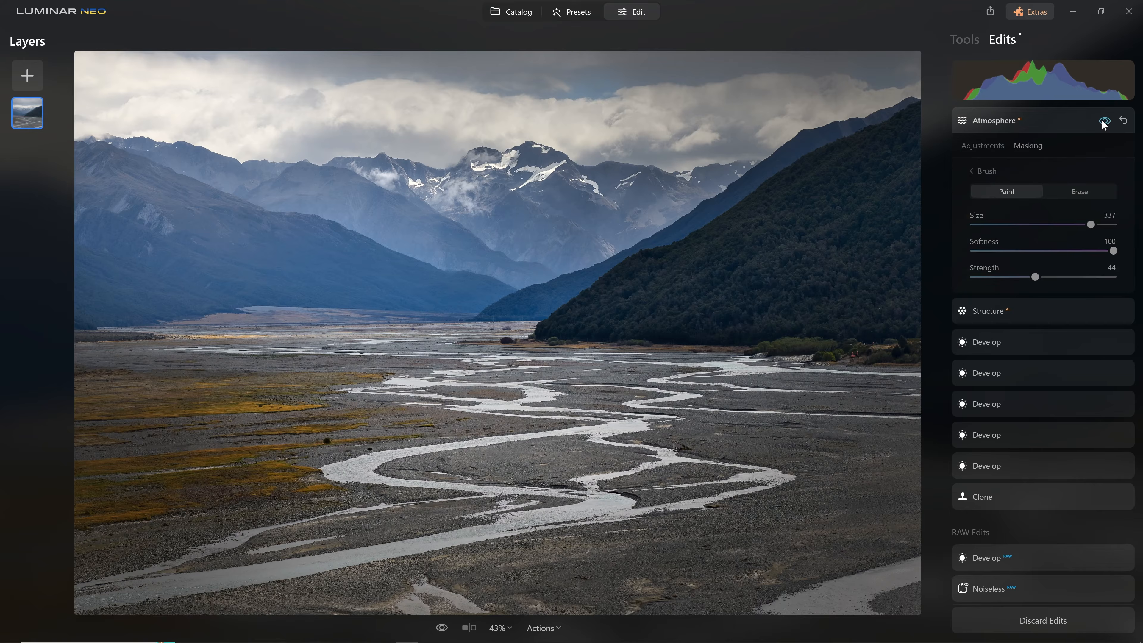
pyautogui.click(1103, 122)
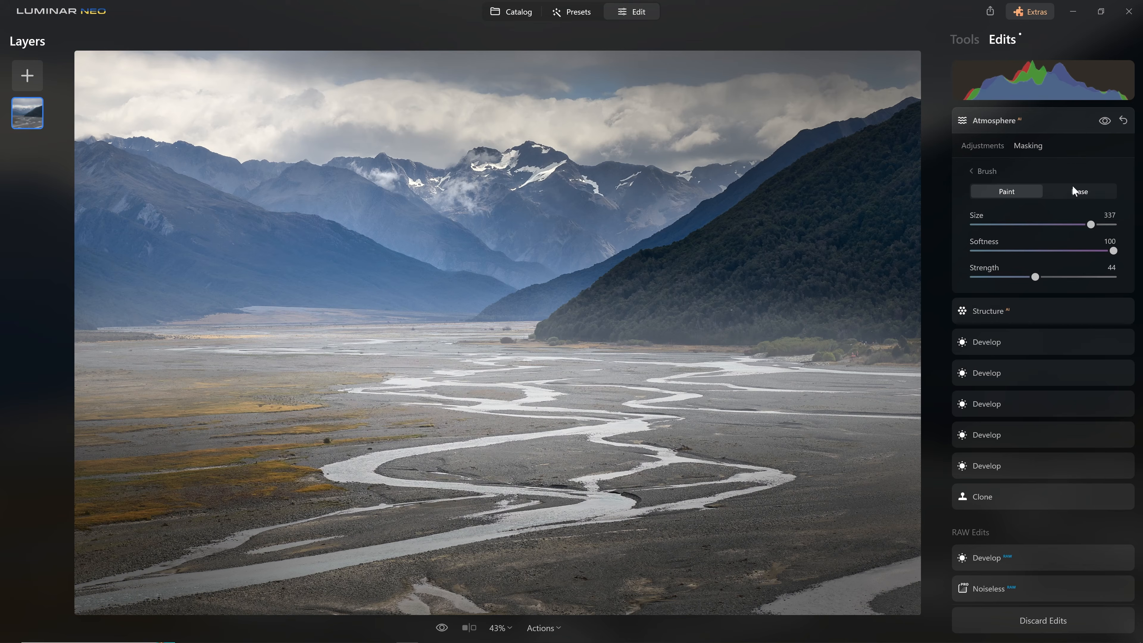
pyautogui.click(1072, 185)
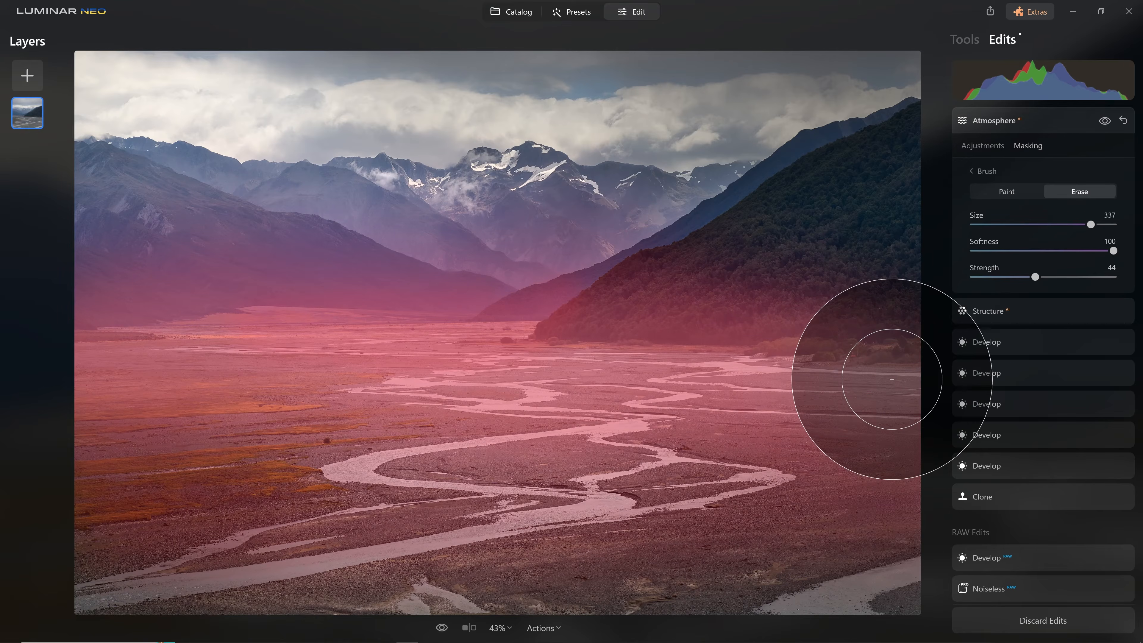
pyautogui.moveTo(88, 326)
pyautogui.mouseDown()
pyautogui.moveTo(66, 375)
pyautogui.moveTo(82, 293)
pyautogui.moveTo(54, 495)
pyautogui.moveTo(90, 496)
pyautogui.mouseUp()
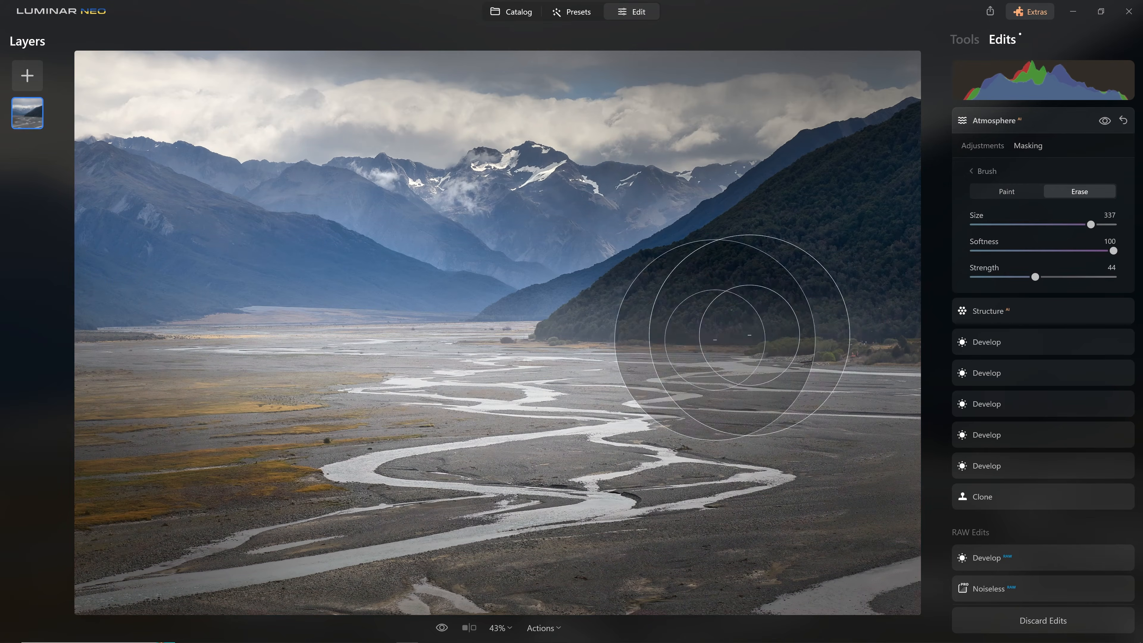
pyautogui.click(1015, 276)
pyautogui.moveTo(726, 300)
pyautogui.mouseDown()
pyautogui.moveTo(791, 421)
pyautogui.moveTo(855, 319)
pyautogui.moveTo(880, 408)
pyautogui.moveTo(860, 321)
pyautogui.mouseUp()
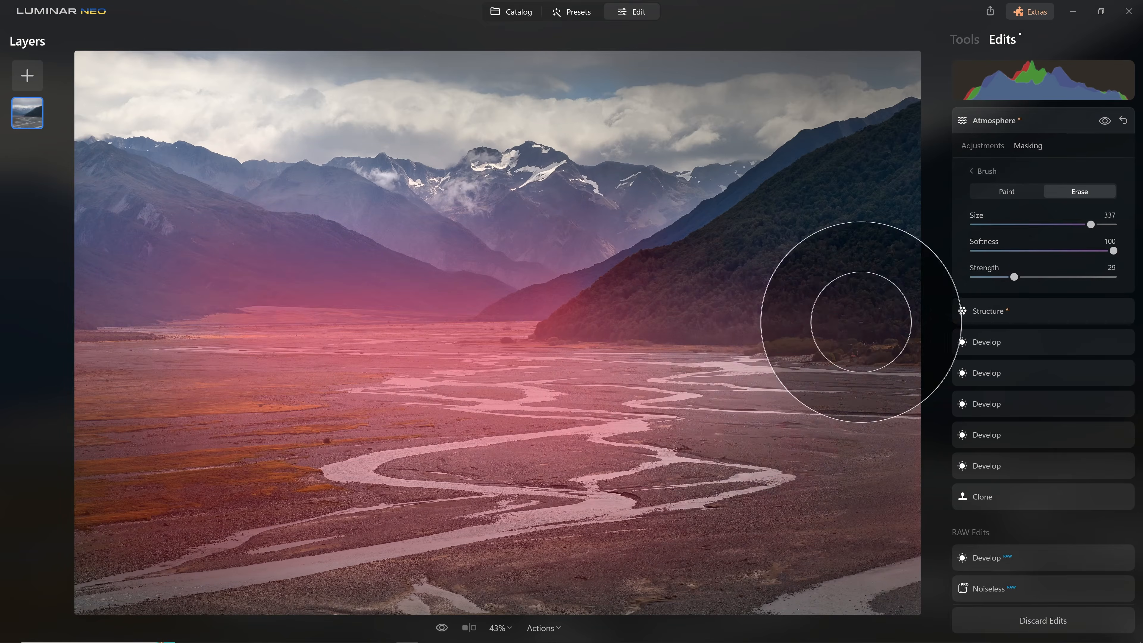
# Step: Paint fog back over the middle of the river plain with a size 229 brush at strength 29, and return the brush to Erase
pyautogui.click(1029, 190)
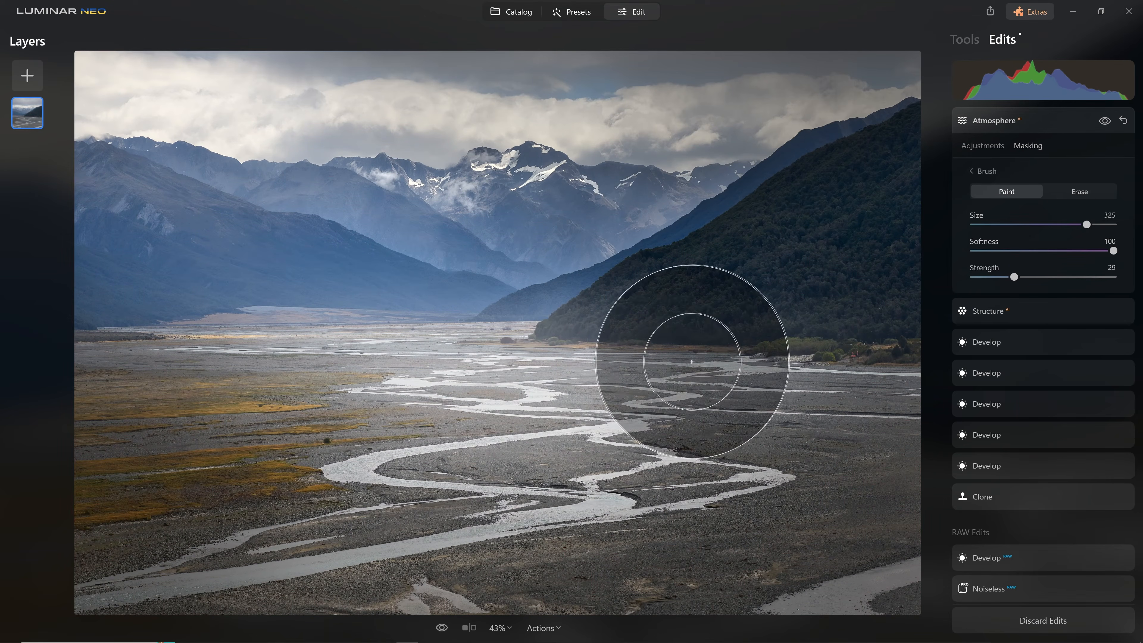
pyautogui.scroll(-8, 692, 362)
pyautogui.moveTo(569, 383)
pyautogui.mouseDown()
pyautogui.moveTo(687, 383)
pyautogui.moveTo(850, 410)
pyautogui.moveTo(465, 372)
pyautogui.moveTo(231, 371)
pyautogui.moveTo(179, 385)
pyautogui.moveTo(417, 376)
pyautogui.moveTo(592, 517)
pyautogui.mouseUp()
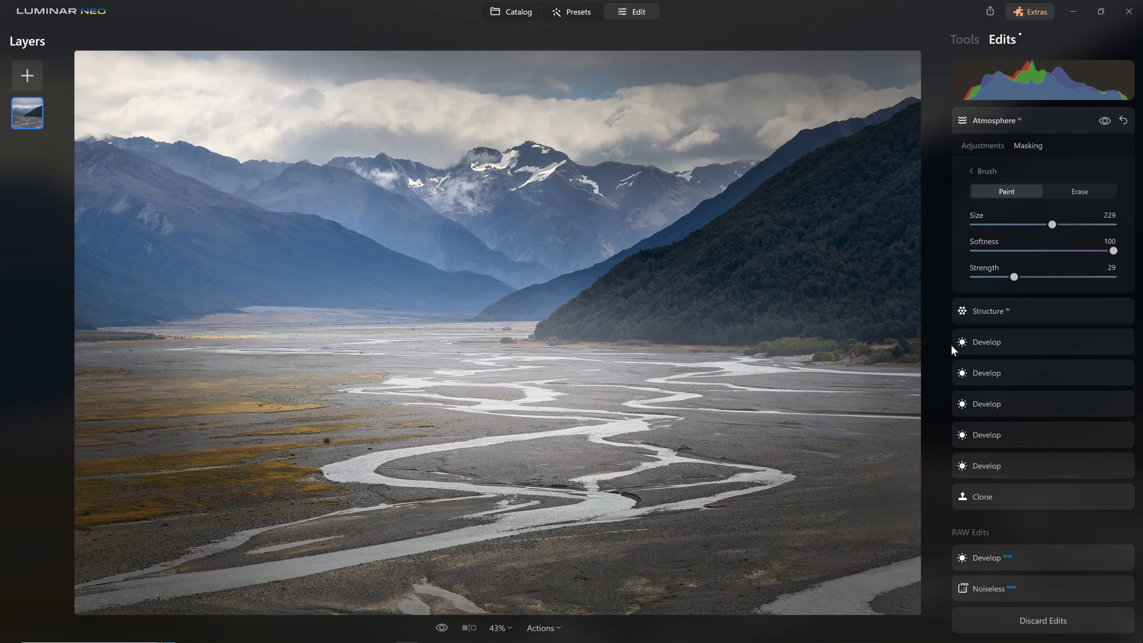
pyautogui.click(1079, 191)
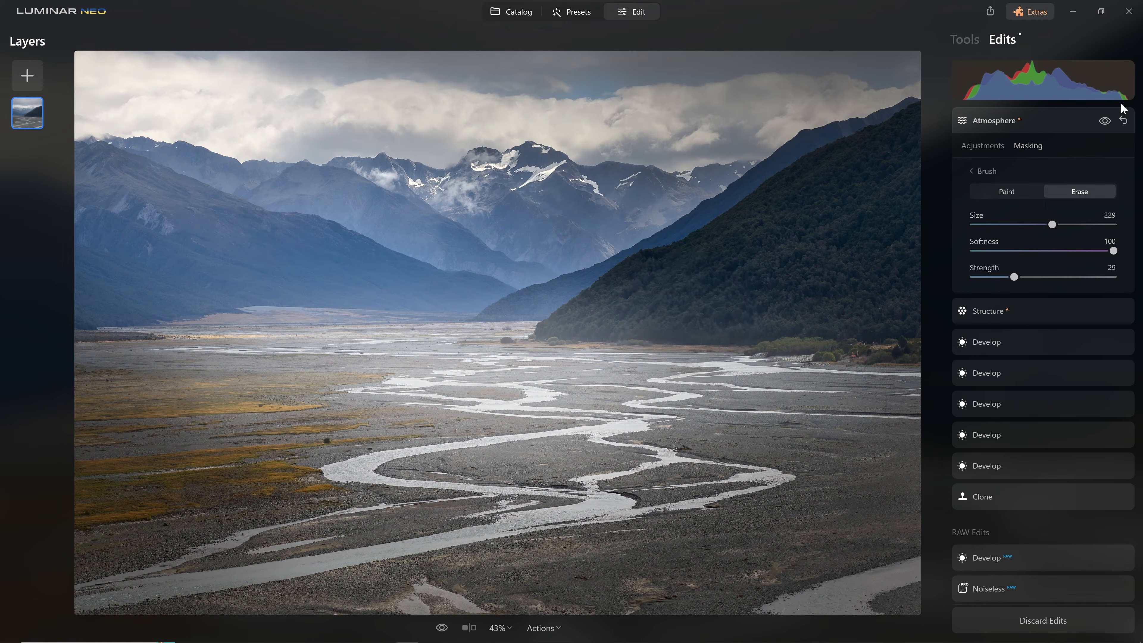
# Step: Reduce the layered fog amount to 77, comparing the photo with the fog off and on
pyautogui.click(1106, 121)
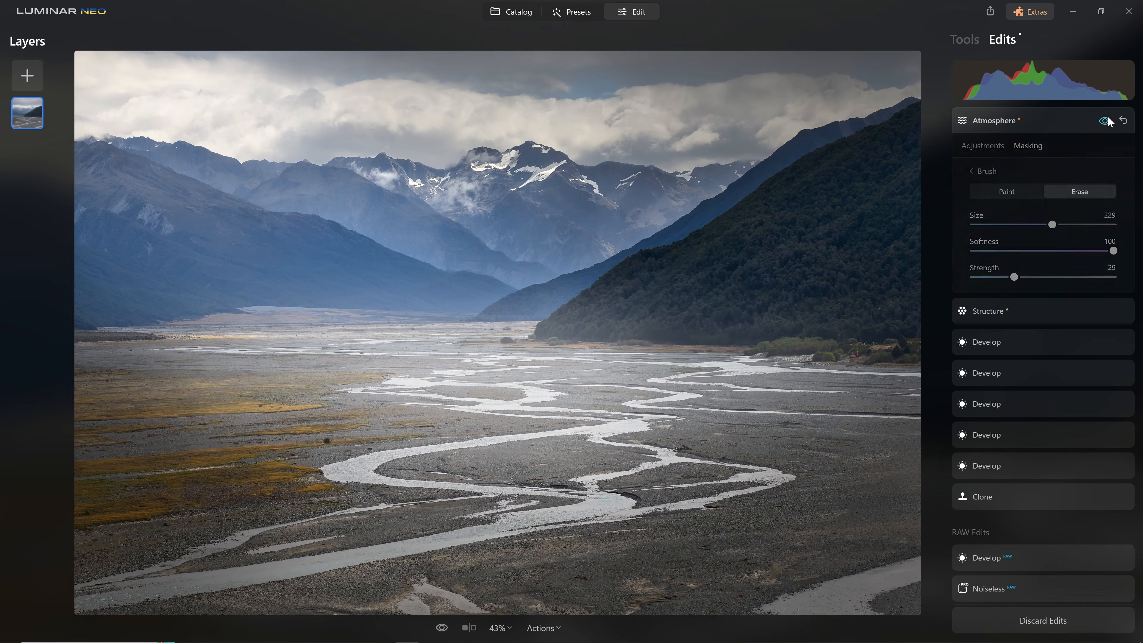
pyautogui.click(1106, 120)
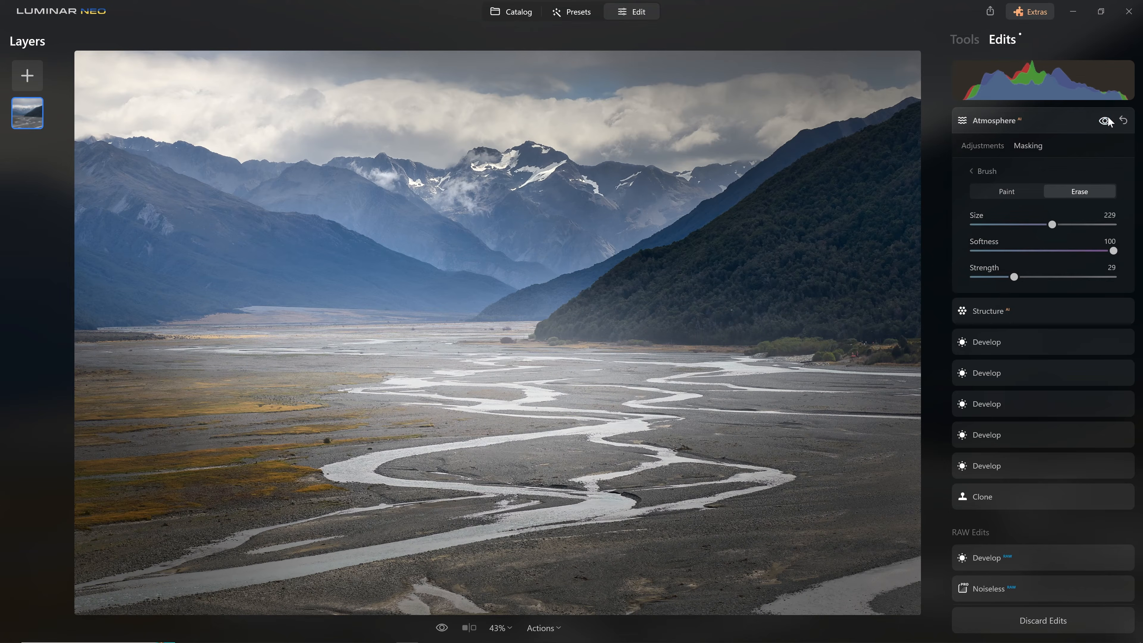
pyautogui.click(982, 150)
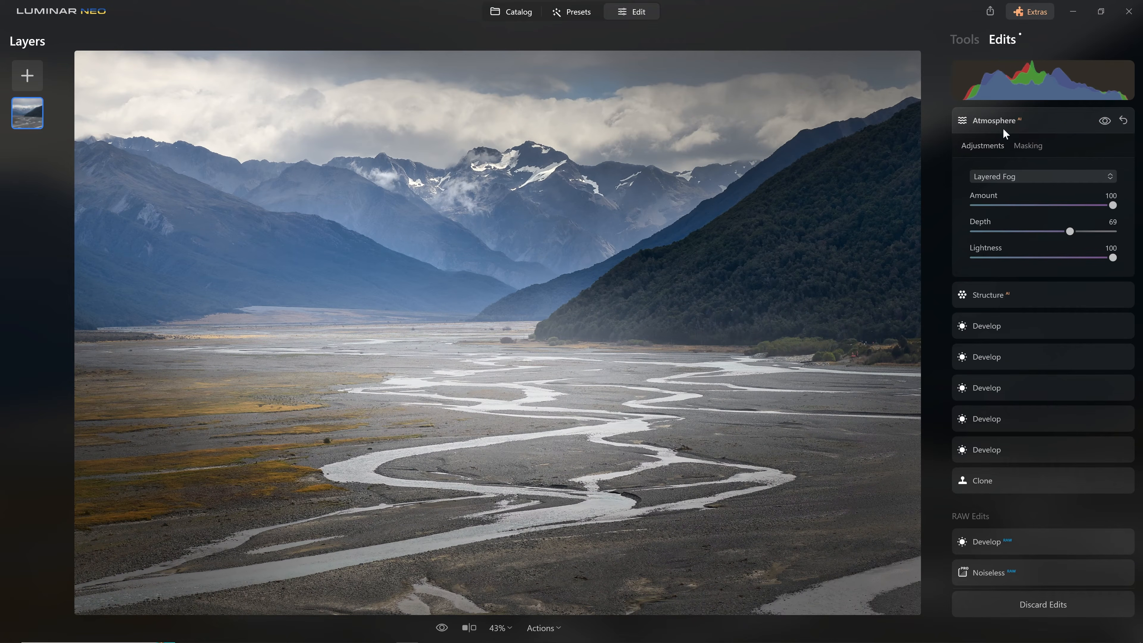
pyautogui.moveTo(1112, 208); pyautogui.dragTo(1082, 206)
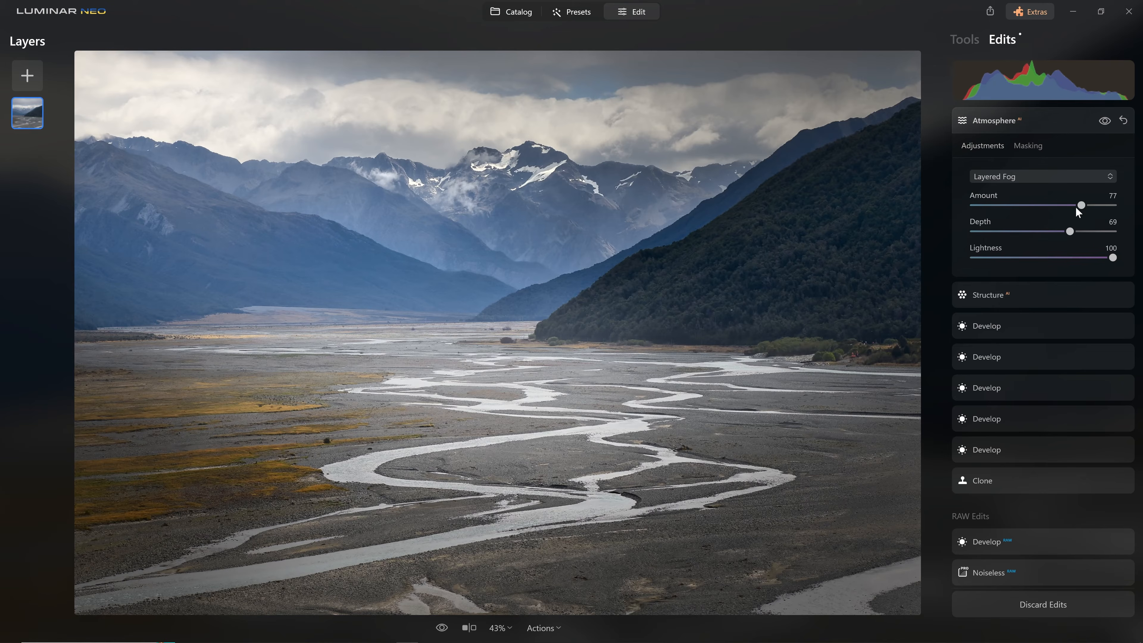
pyautogui.click(1104, 121)
pyautogui.click(1104, 120)
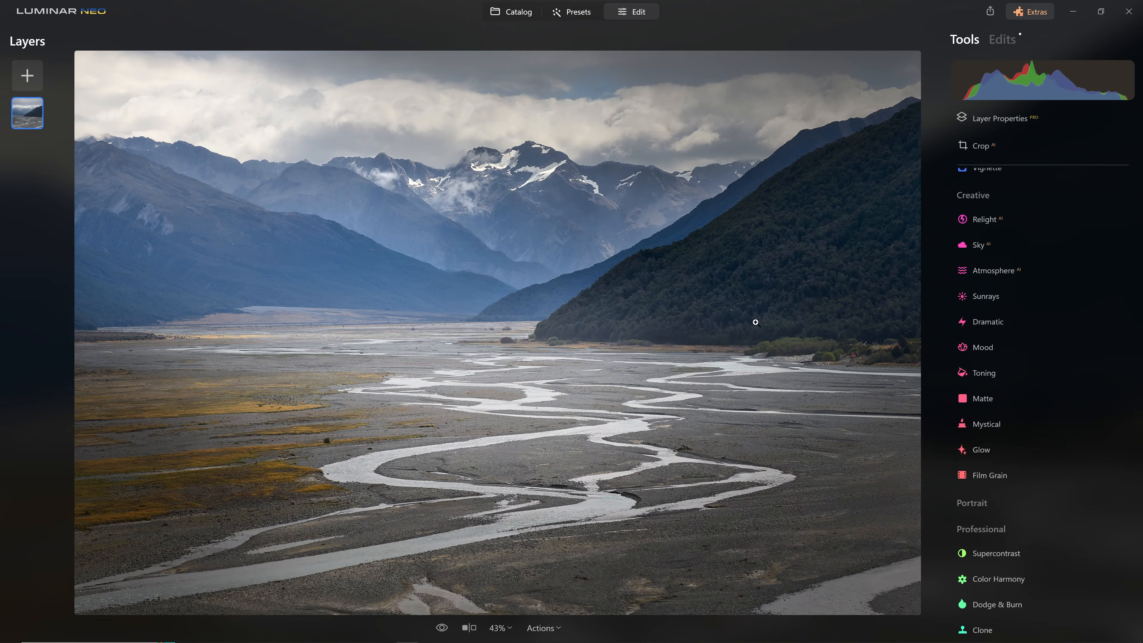
# Step: Add a Sunrays effect with an amount of 100 and place its sun center outside the photo, beyond the upper-left corner
pyautogui.click(1009, 299)
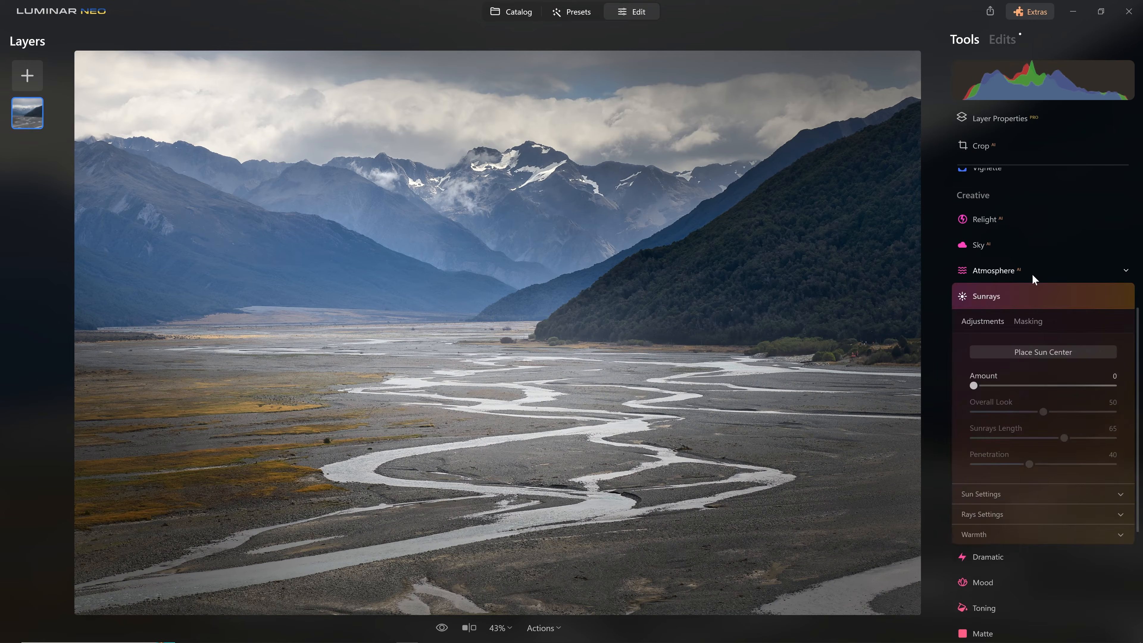
pyautogui.click(1059, 353)
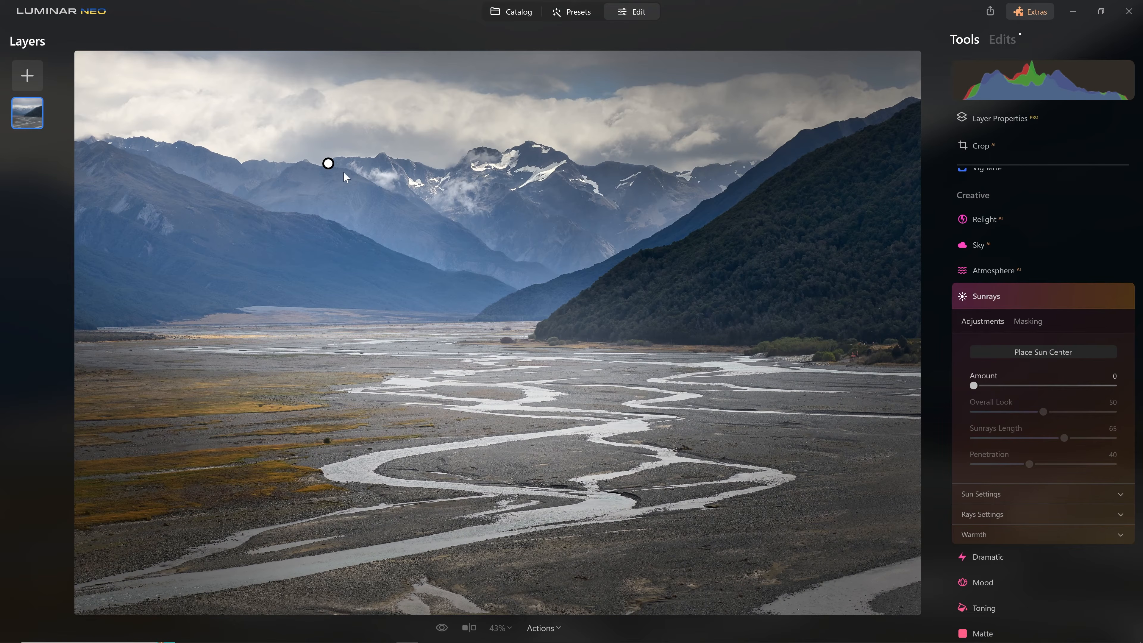
pyautogui.moveTo(975, 385); pyautogui.dragTo(1125, 393)
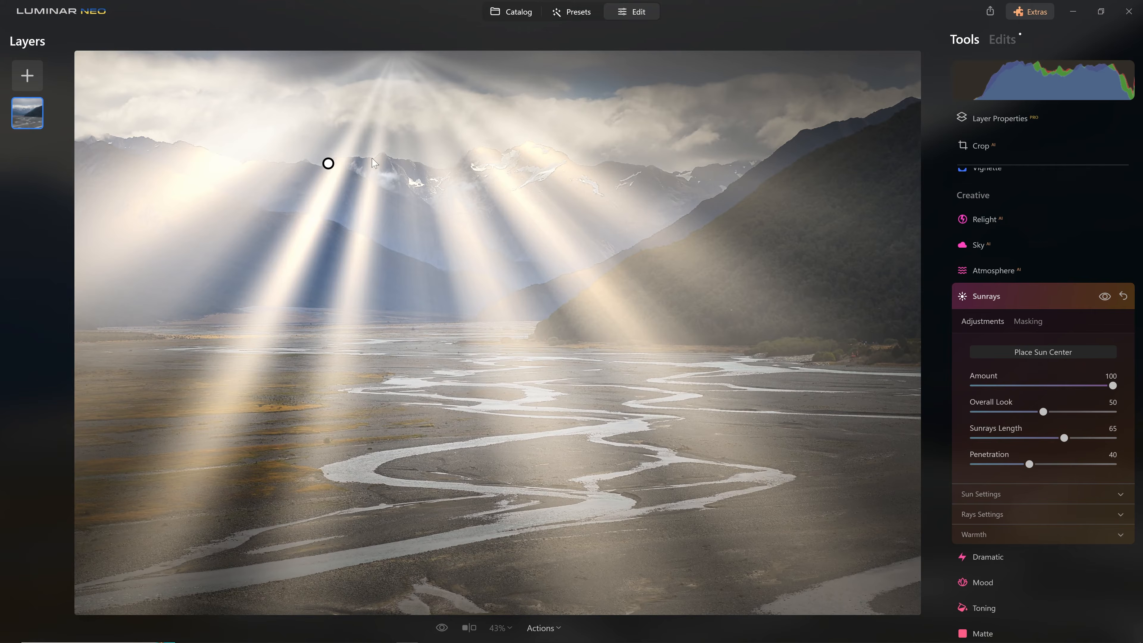
pyautogui.moveTo(328, 162)
pyautogui.mouseDown()
pyautogui.moveTo(85, 20)
pyautogui.moveTo(17, 2)
pyautogui.mouseUp()
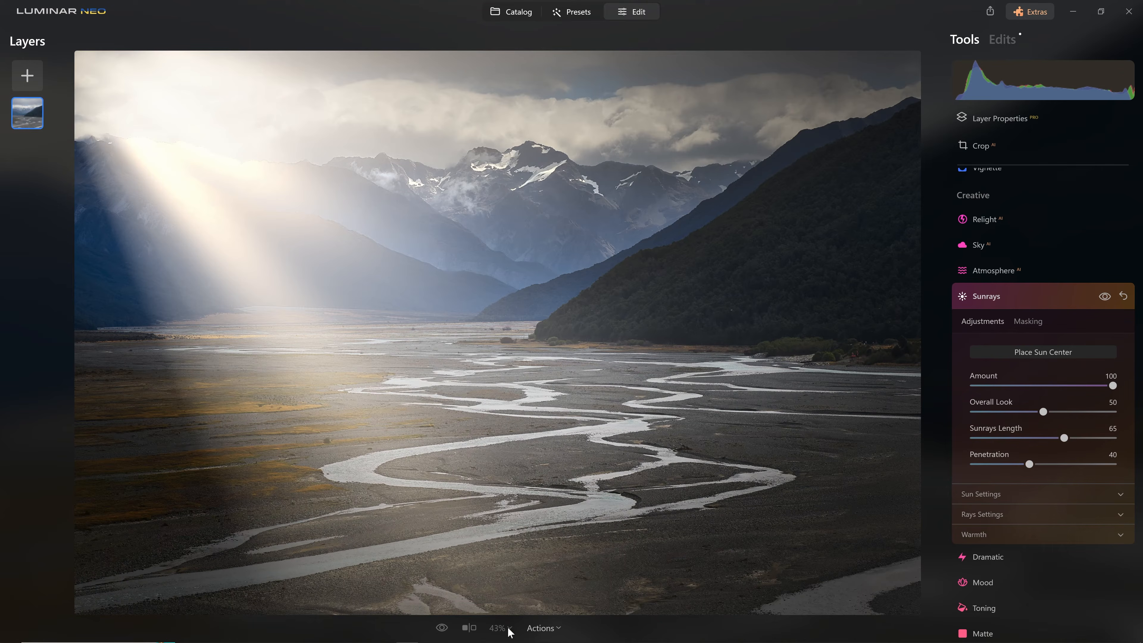
# Step: Set the sunrays' overall look to 88 and their penetration to 11
pyautogui.moveTo(1043, 412); pyautogui.dragTo(1104, 411)
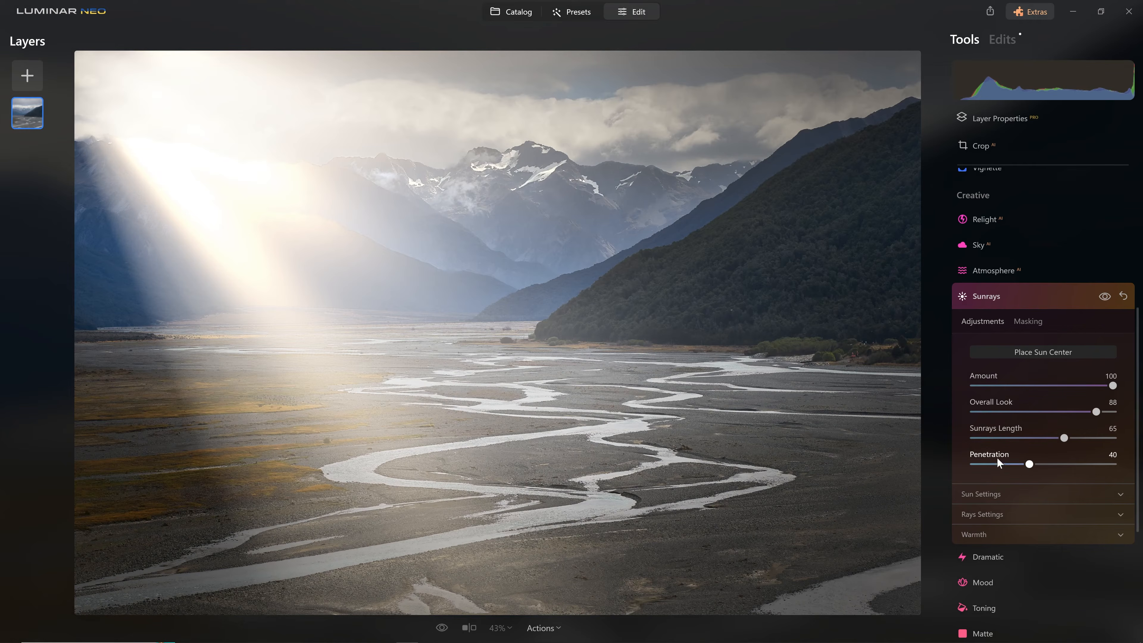
pyautogui.moveTo(1033, 465)
pyautogui.mouseDown()
pyautogui.moveTo(1054, 467)
pyautogui.moveTo(1026, 467)
pyautogui.mouseUp()
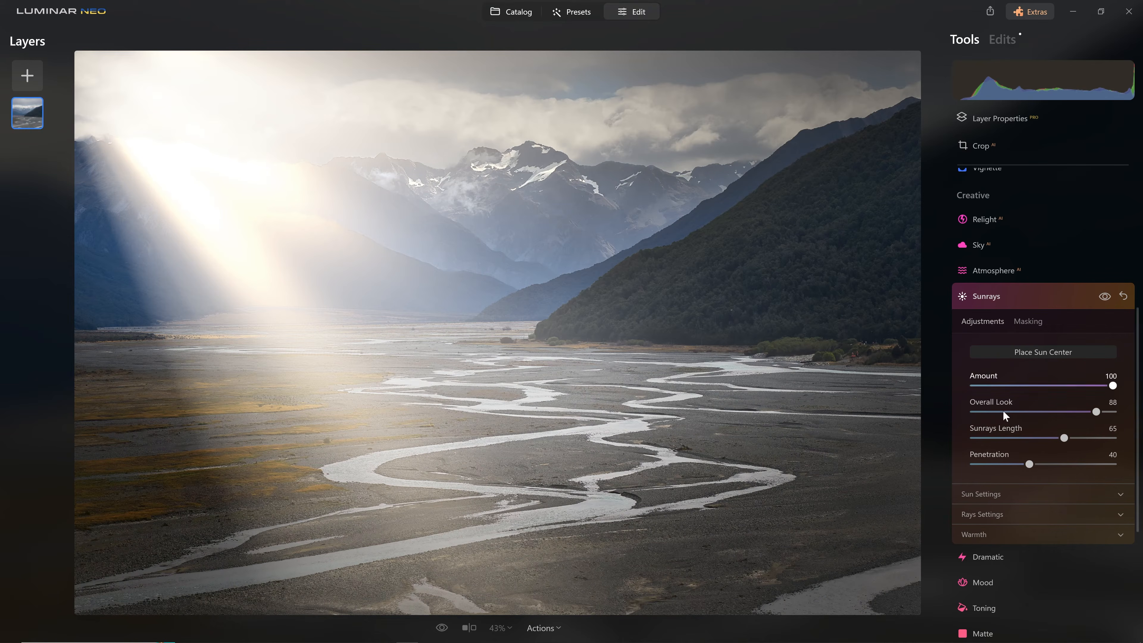
pyautogui.moveTo(1028, 466); pyautogui.dragTo(991, 467)
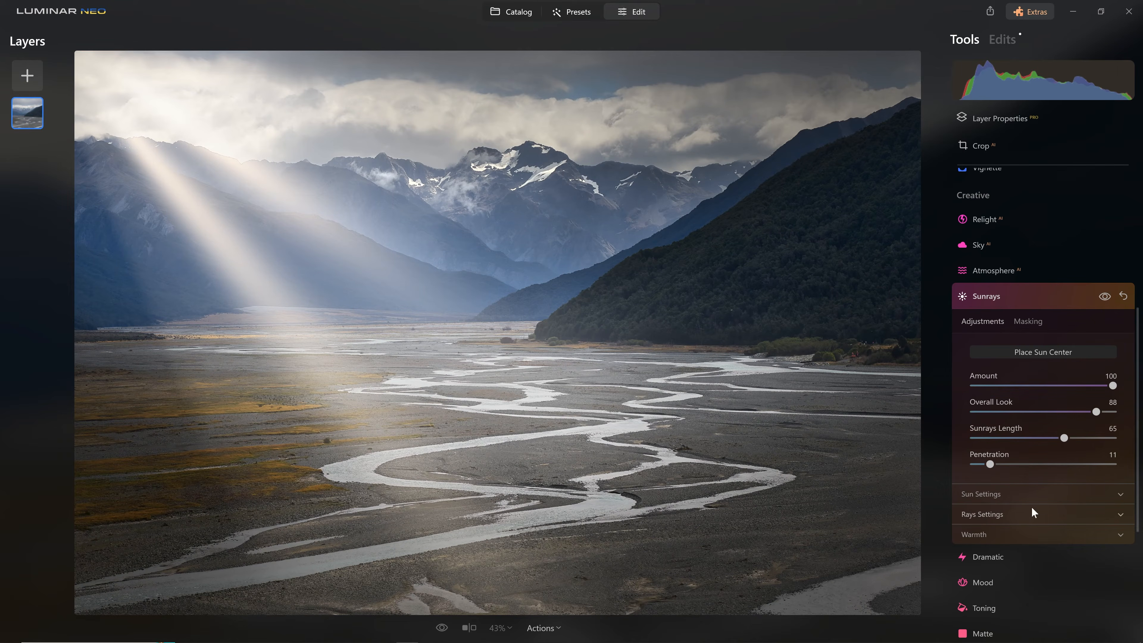
# Step: Set the sun radius to 100 and raise the sun glow radius and sun glow amount
pyautogui.click(999, 493)
pyautogui.scroll(-2, 992, 491)
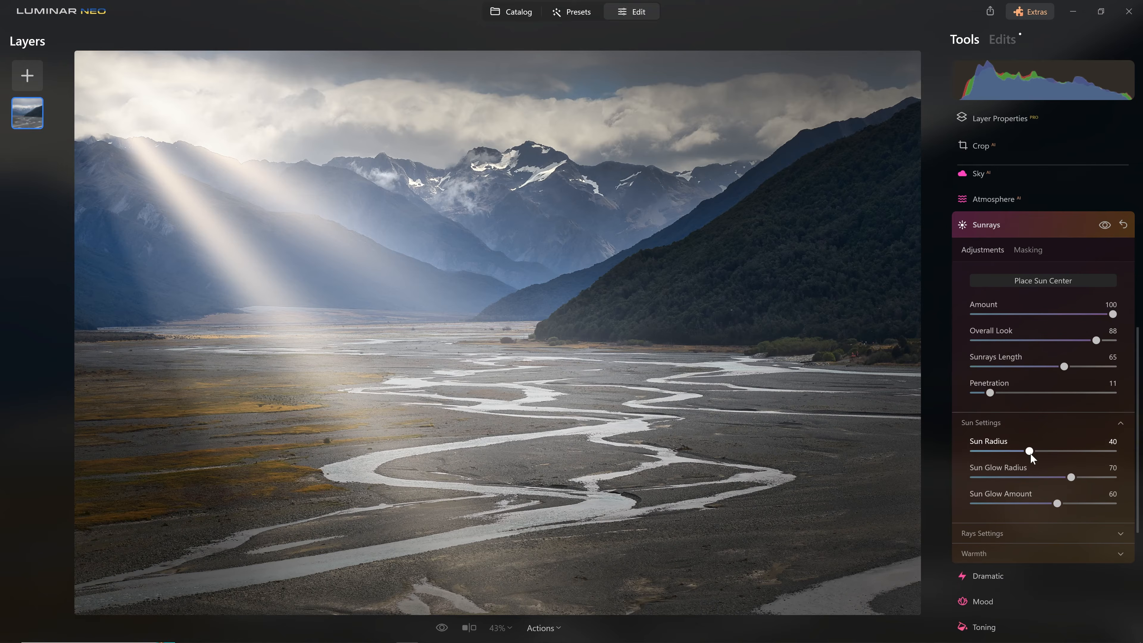
pyautogui.moveTo(1046, 451); pyautogui.dragTo(1107, 443)
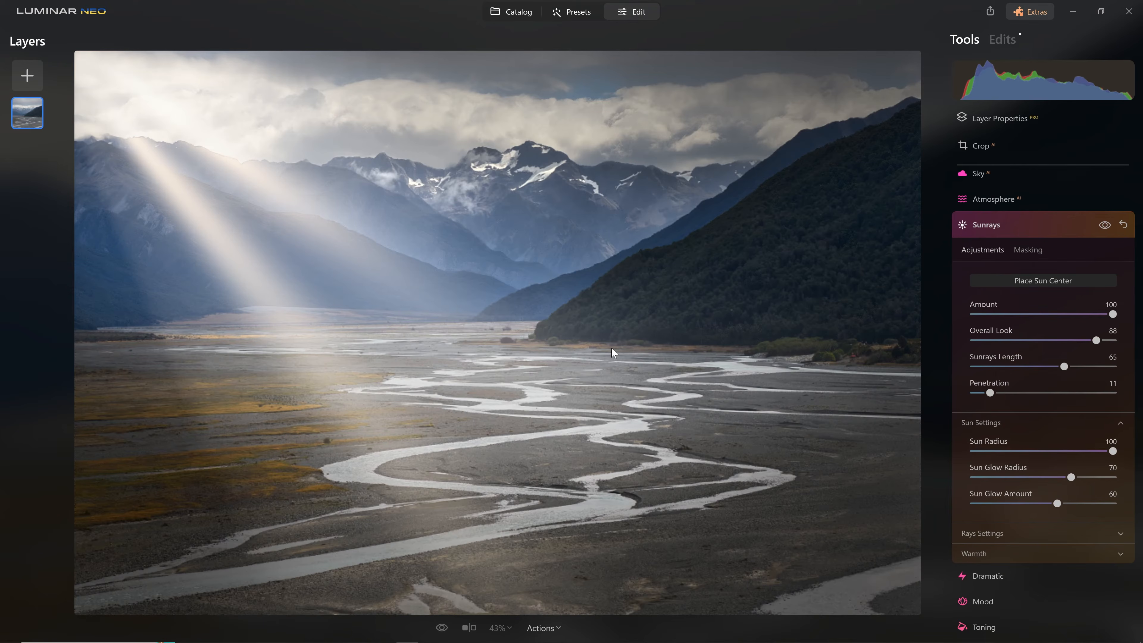
pyautogui.moveTo(1072, 478); pyautogui.dragTo(1113, 477)
pyautogui.moveTo(1057, 503); pyautogui.dragTo(1113, 503)
pyautogui.click(1044, 419)
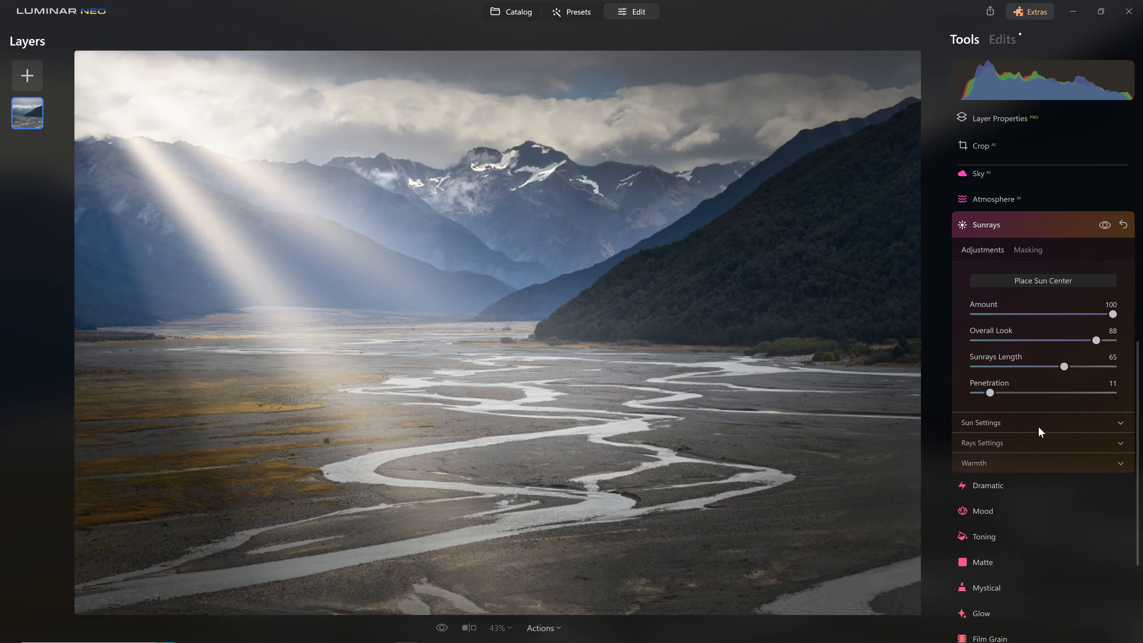
# Step: Set the number of sunrays to 0 and randomize to 15, and reduce the Sunrays amount to 42
pyautogui.click(995, 443)
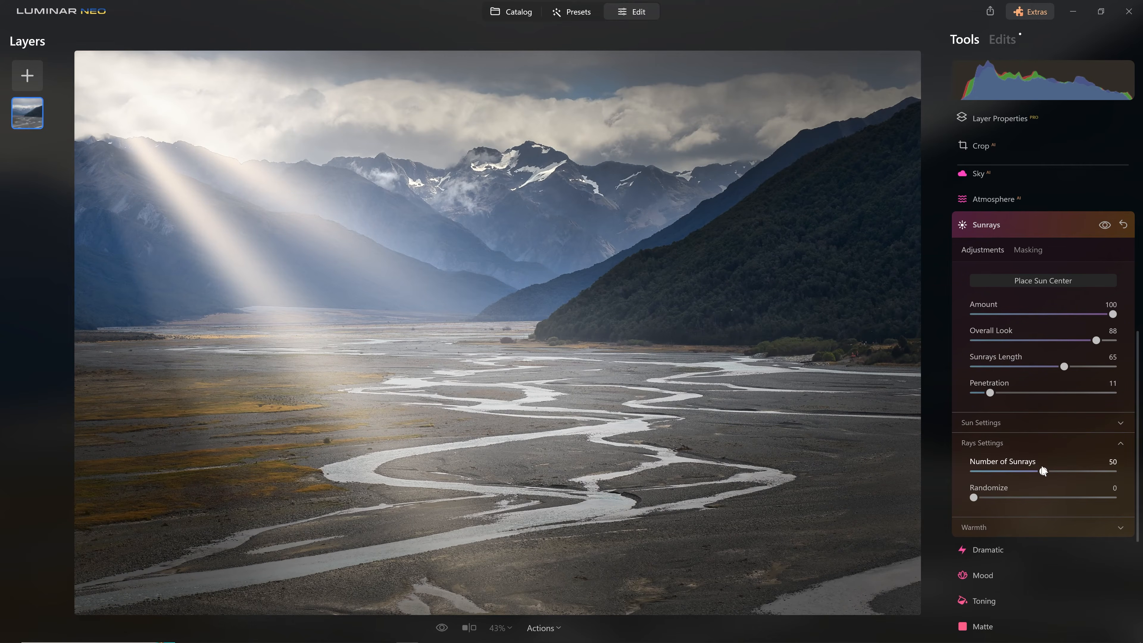
pyautogui.moveTo(1045, 474); pyautogui.dragTo(974, 472)
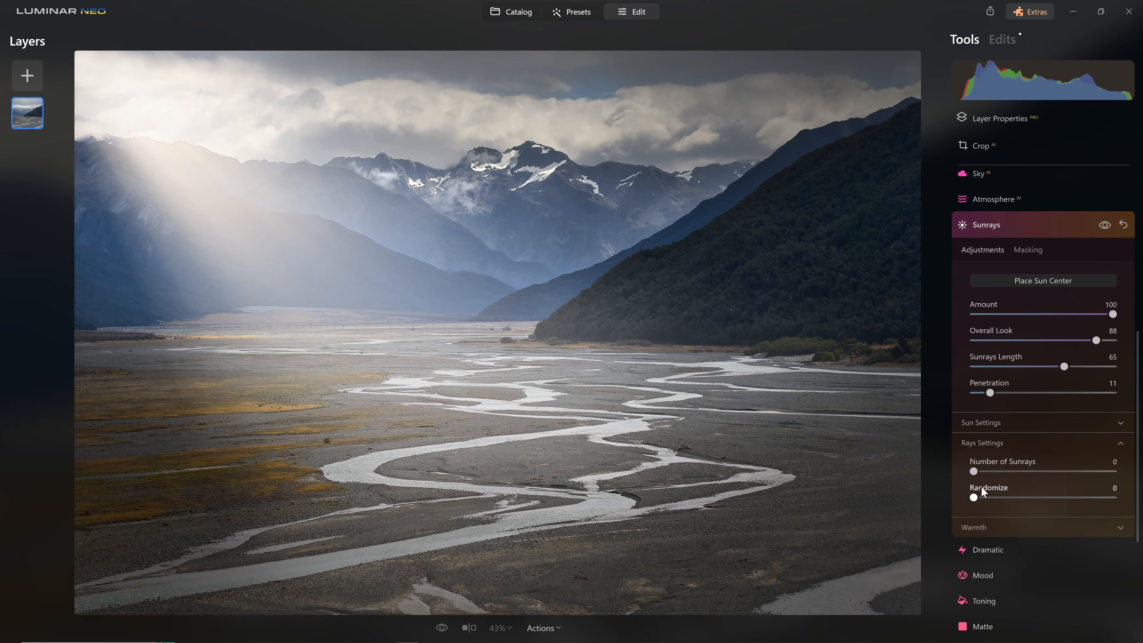
pyautogui.moveTo(975, 498); pyautogui.dragTo(995, 498)
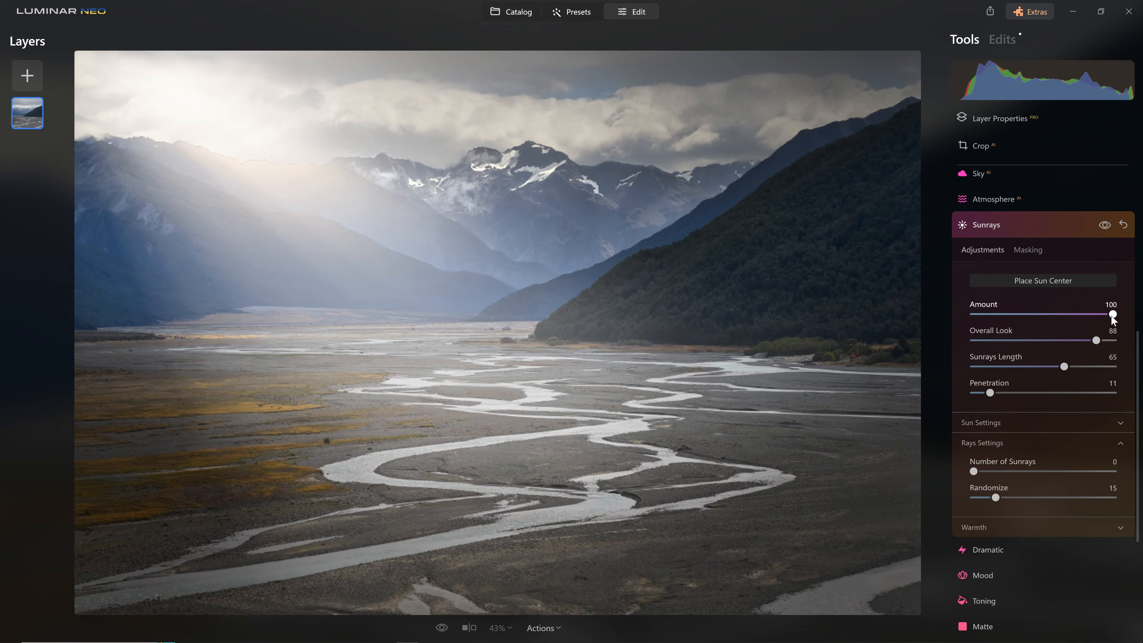
pyautogui.moveTo(1114, 316); pyautogui.dragTo(1100, 315)
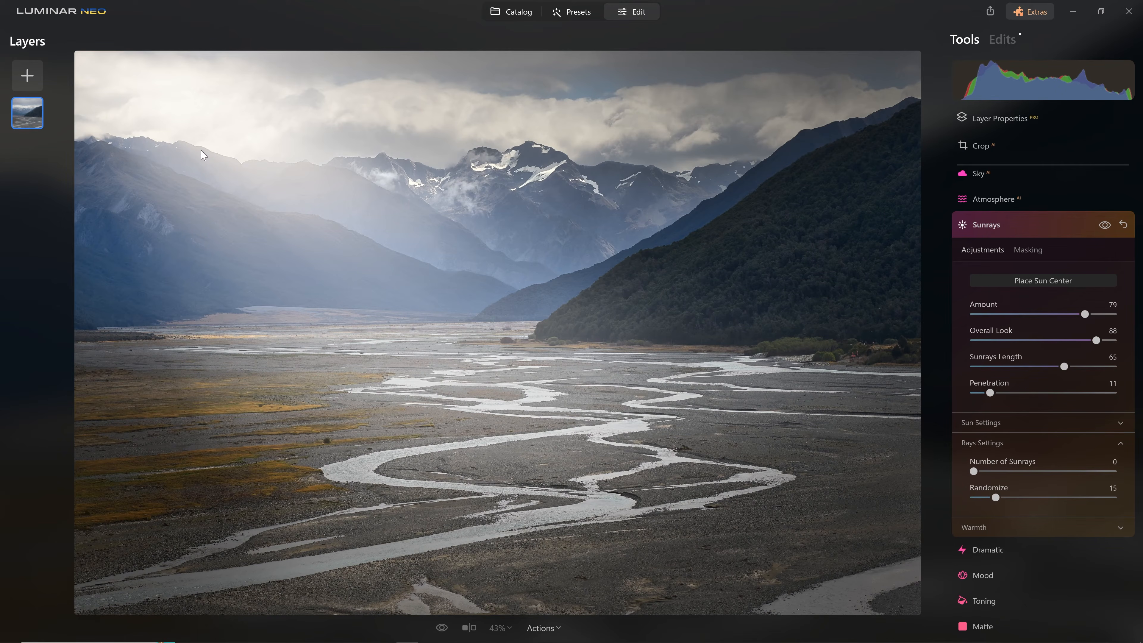
pyautogui.moveTo(1085, 314)
pyautogui.mouseDown()
pyautogui.moveTo(1111, 316)
pyautogui.moveTo(1070, 313)
pyautogui.mouseUp()
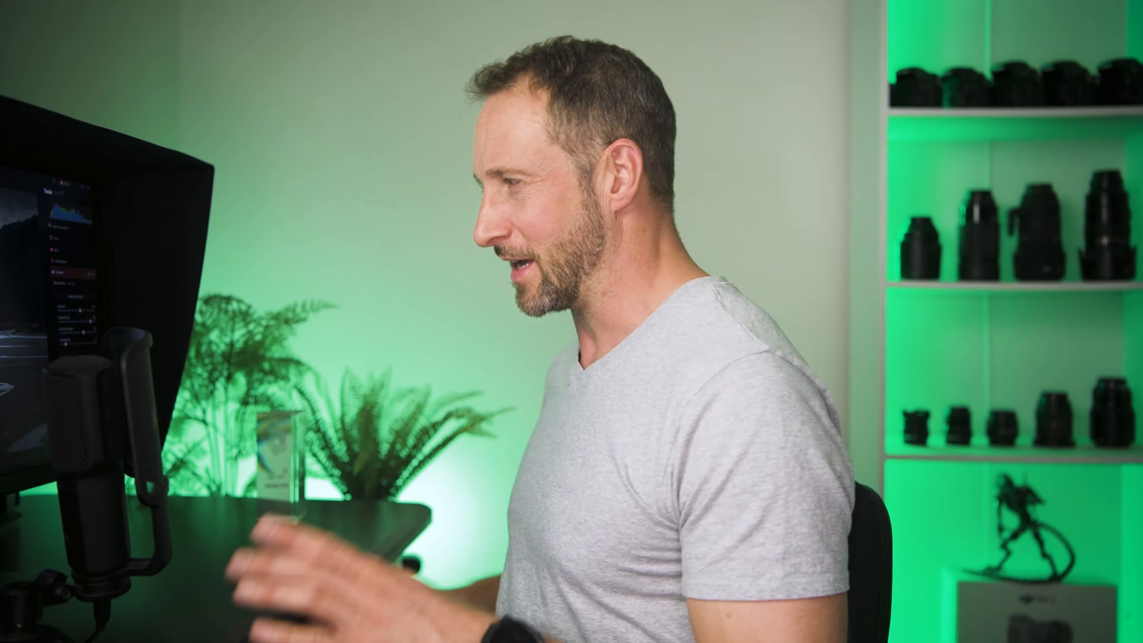
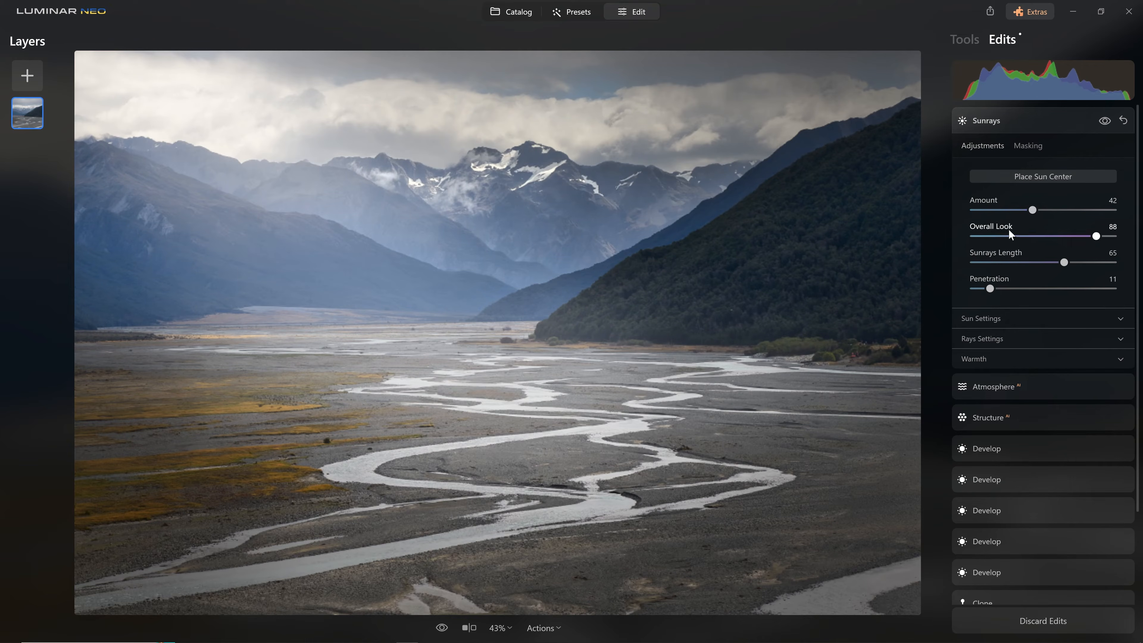
# Step: Compare the photo with the Sunrays effect off and on, and collapse its settings
pyautogui.click(1107, 122)
pyautogui.click(1110, 125)
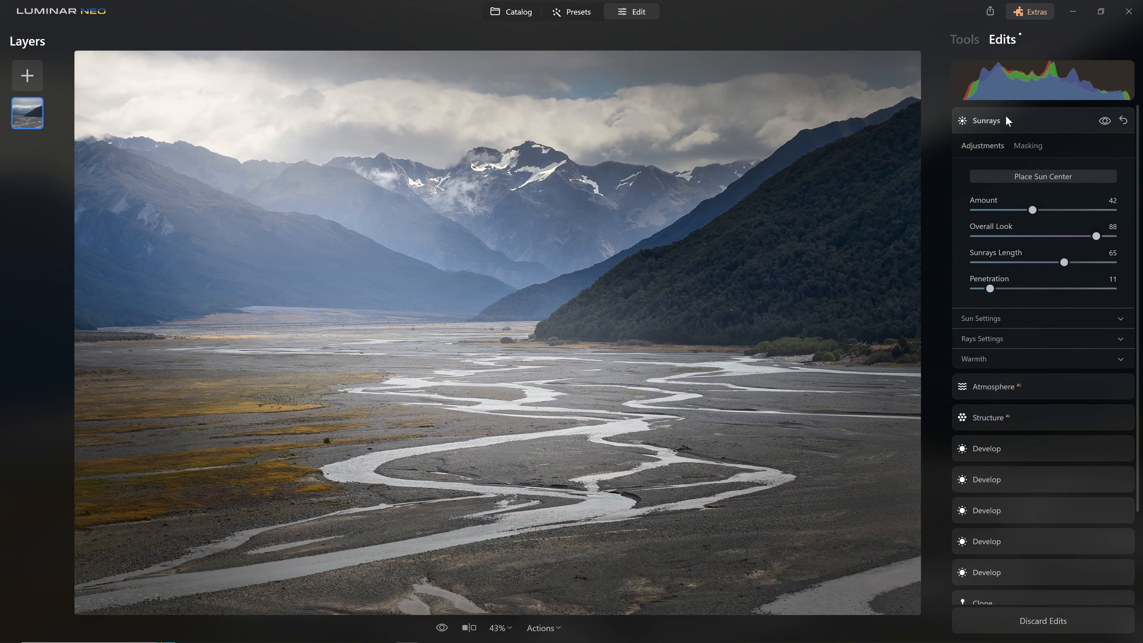
pyautogui.click(1027, 119)
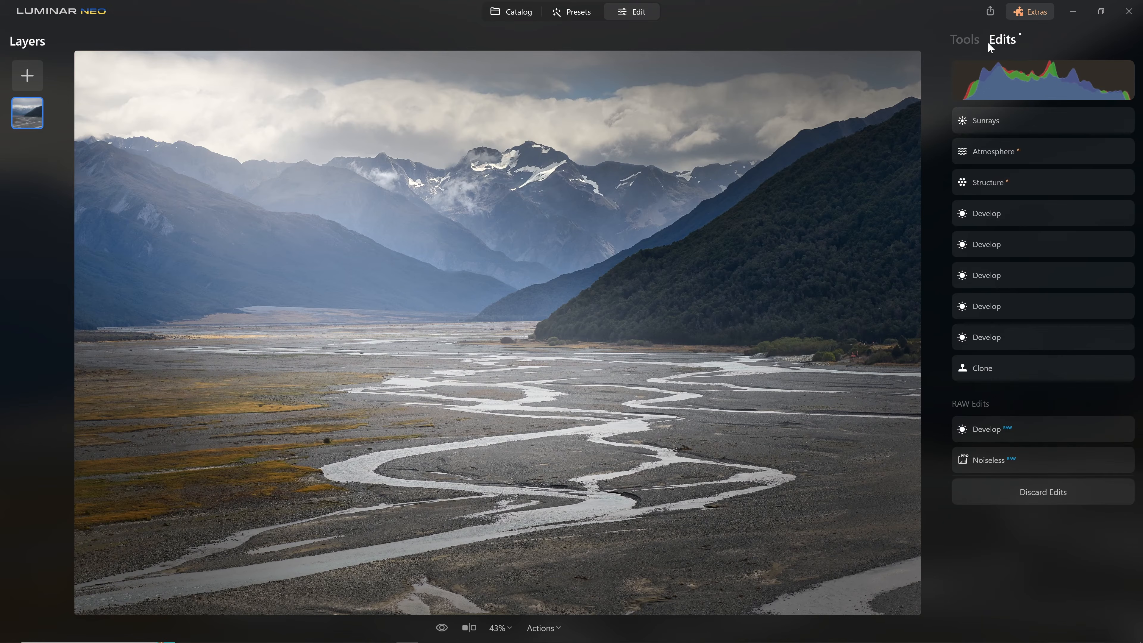
# Step: Add a second Sunrays effect with amount 84, overall look 78 and penetration 17, placing its sun center beyond the photo's upper-left corner
pyautogui.click(964, 39)
pyautogui.click(1036, 294)
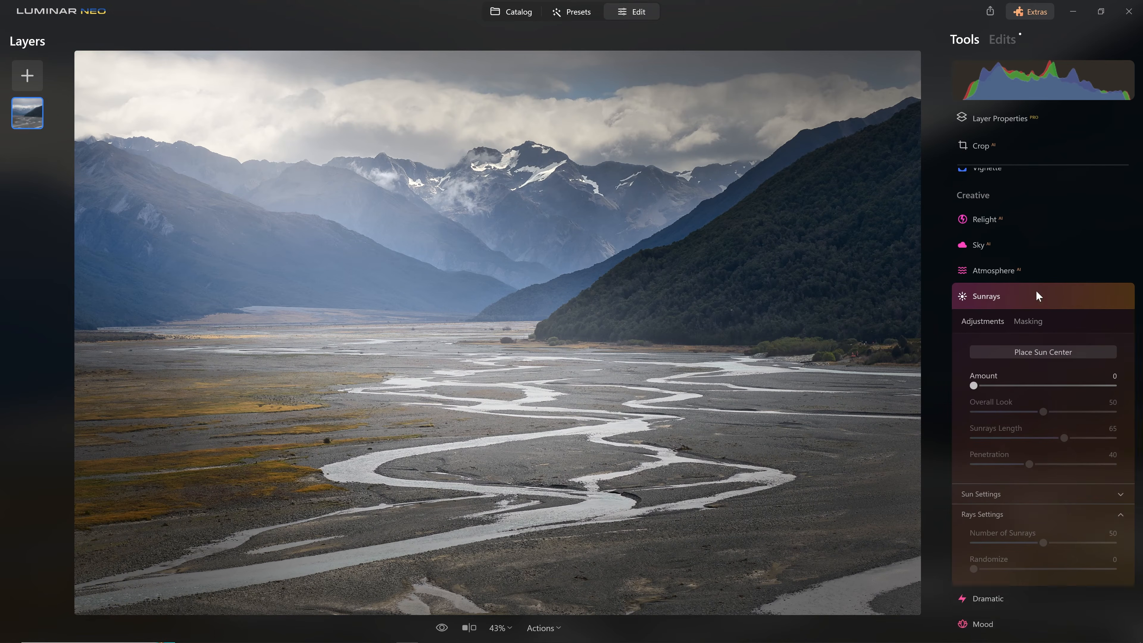
pyautogui.click(1055, 350)
pyautogui.moveTo(973, 385); pyautogui.dragTo(1091, 385)
pyautogui.moveTo(328, 164)
pyautogui.mouseDown()
pyautogui.moveTo(255, 147)
pyautogui.moveTo(55, 7)
pyautogui.mouseUp()
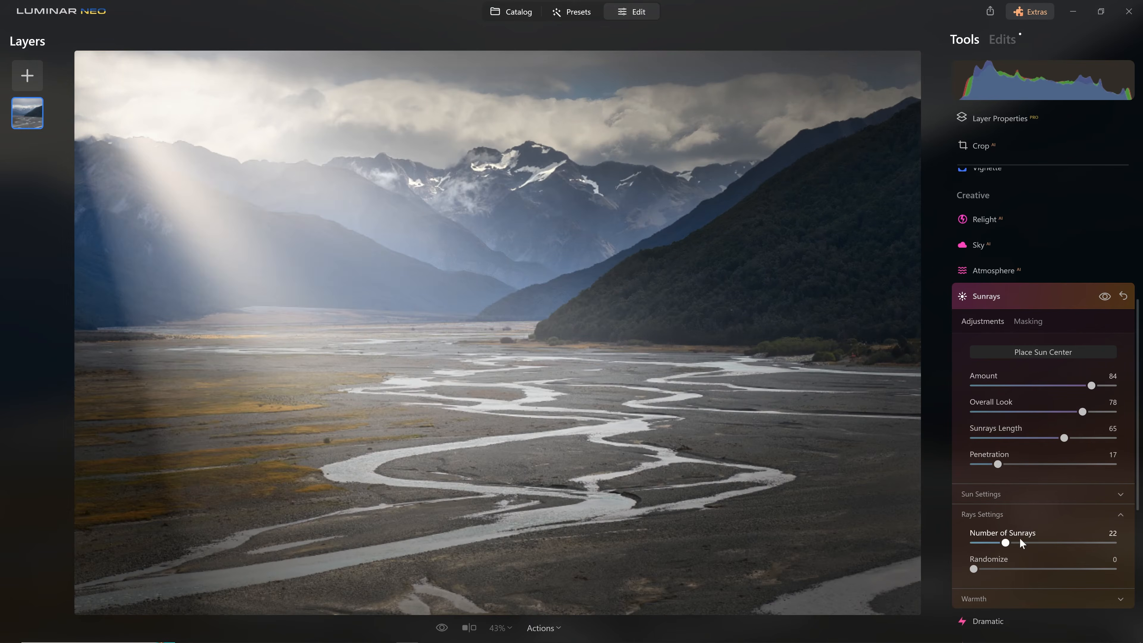
# Step: Increase the second effect's number of sunrays and compare the photo with that effect off and on
pyautogui.moveTo(1019, 540); pyautogui.dragTo(1110, 544)
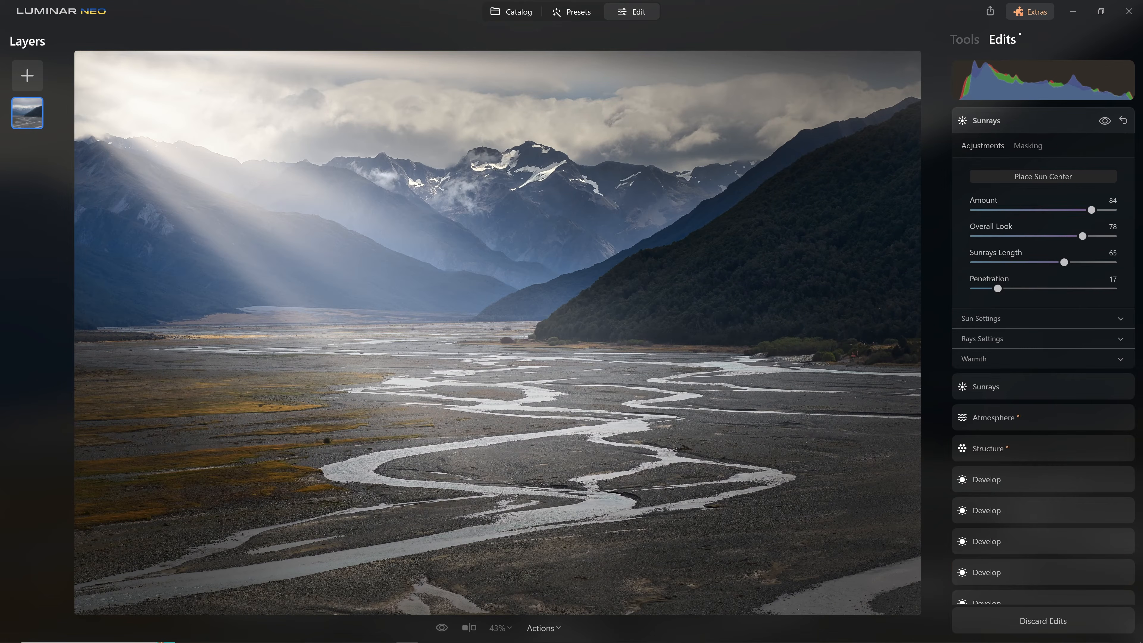
pyautogui.click(1105, 120)
pyautogui.click(1105, 120)
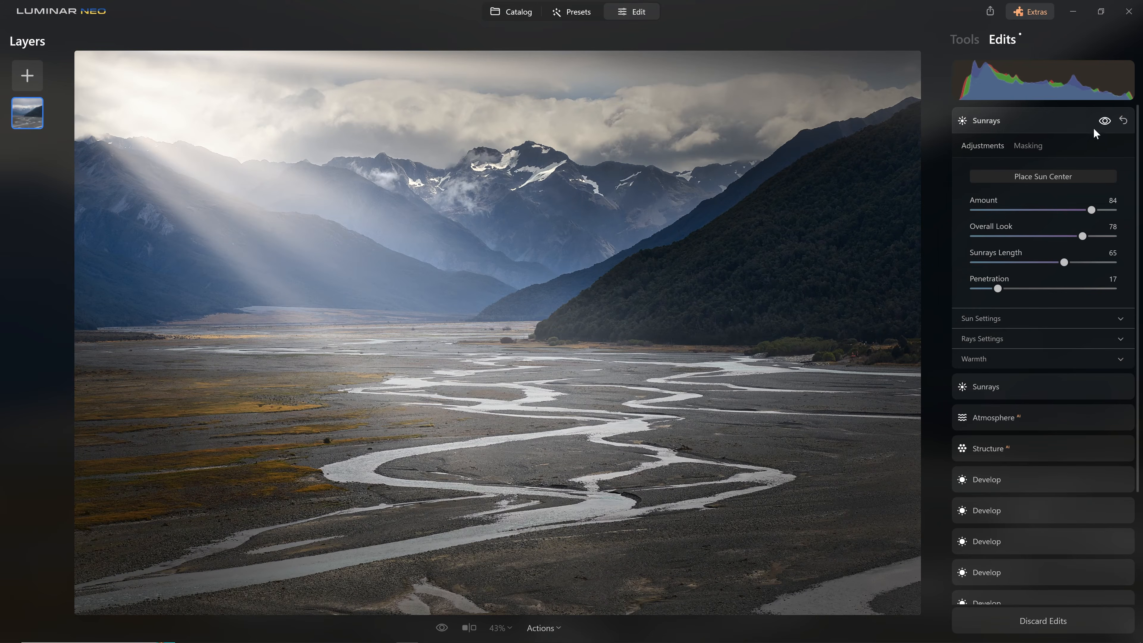
# Step: Mask the second Sunrays effect by brushing it diagonally from the left mountain slopes into the river valley, at size 229 and strength 29
pyautogui.click(1030, 144)
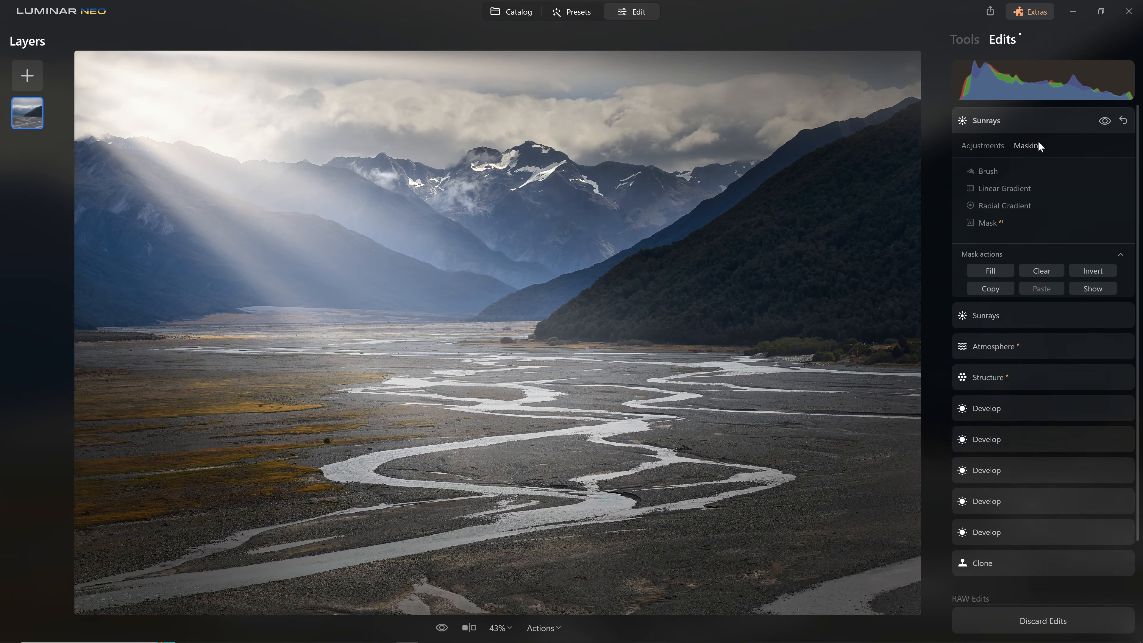
pyautogui.click(990, 172)
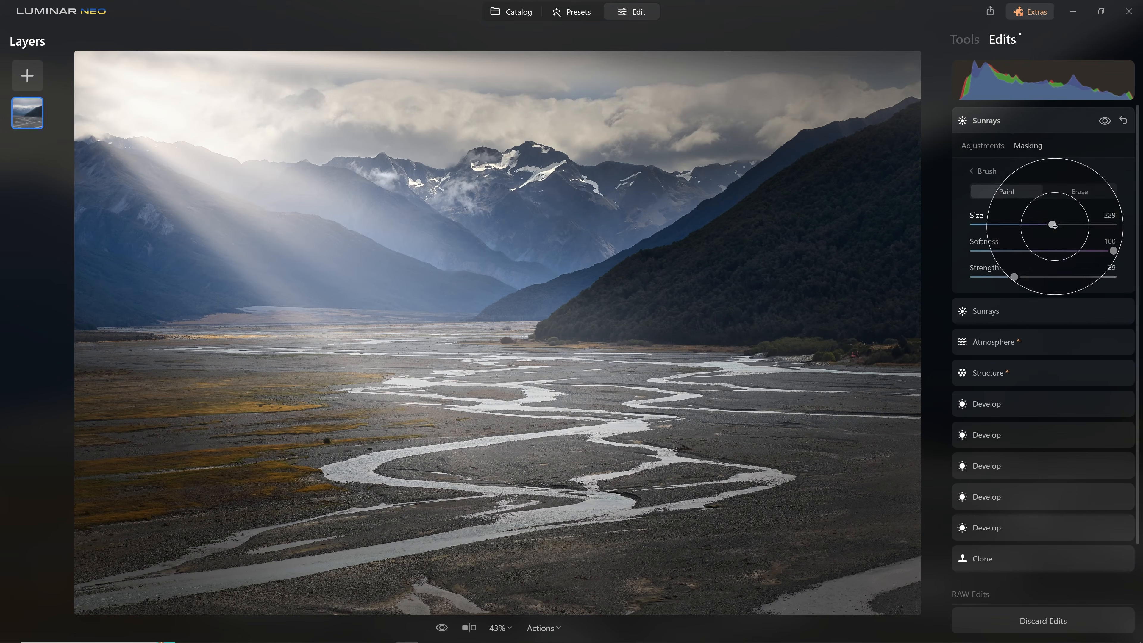
pyautogui.moveTo(237, 158)
pyautogui.mouseDown()
pyautogui.moveTo(251, 219)
pyautogui.moveTo(193, 195)
pyautogui.moveTo(296, 298)
pyautogui.moveTo(463, 345)
pyautogui.moveTo(517, 396)
pyautogui.mouseUp()
pyautogui.moveTo(198, 187)
pyautogui.mouseDown()
pyautogui.moveTo(173, 177)
pyautogui.moveTo(279, 217)
pyautogui.moveTo(492, 417)
pyautogui.moveTo(549, 444)
pyautogui.mouseUp()
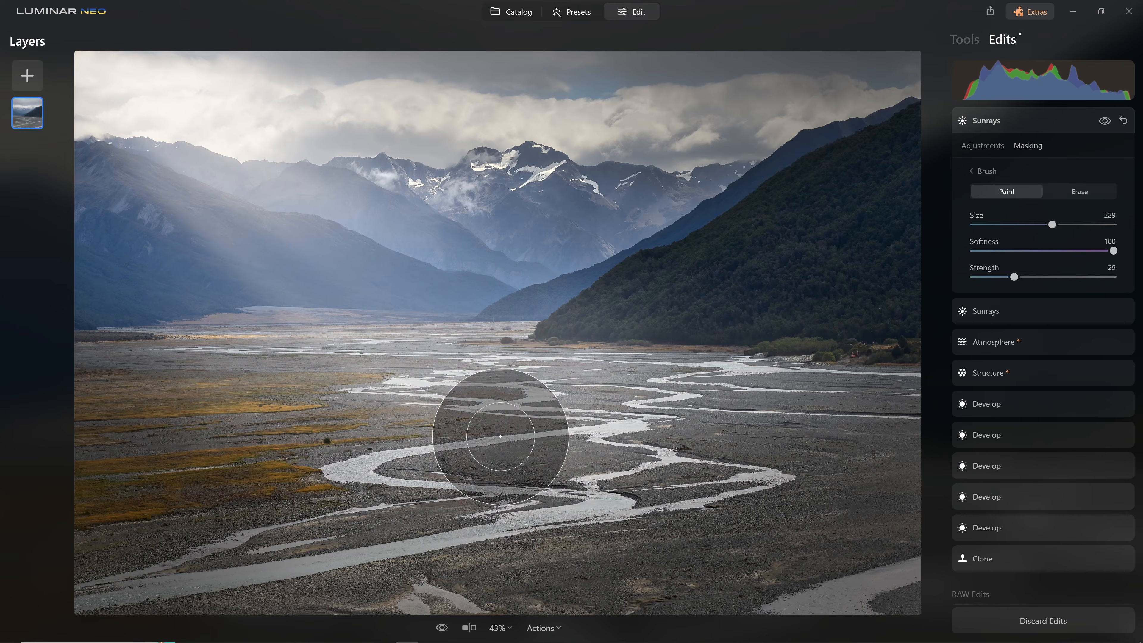
# Step: Compare the photo with the brushed Sunrays effect off and on
pyautogui.click(1106, 126)
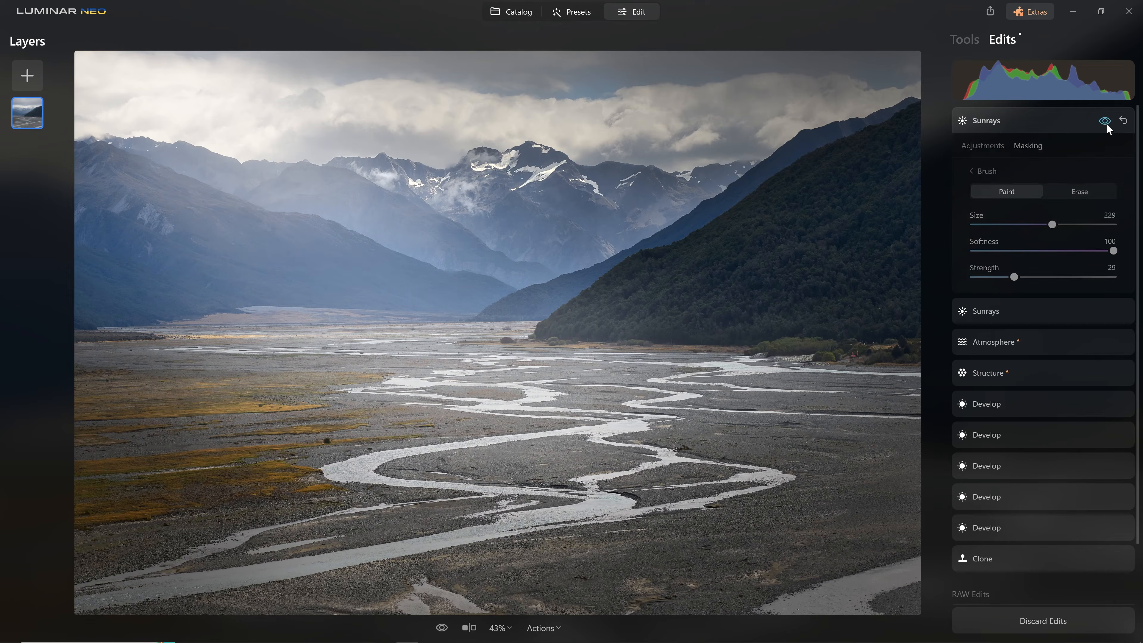
pyautogui.click(1106, 127)
pyautogui.click(1107, 127)
pyautogui.click(1106, 128)
pyautogui.click(1106, 127)
pyautogui.click(1106, 127)
# Step: Add a Color Harmony adjustment with its color contrast amount at 100 and hue at 90
pyautogui.click(965, 40)
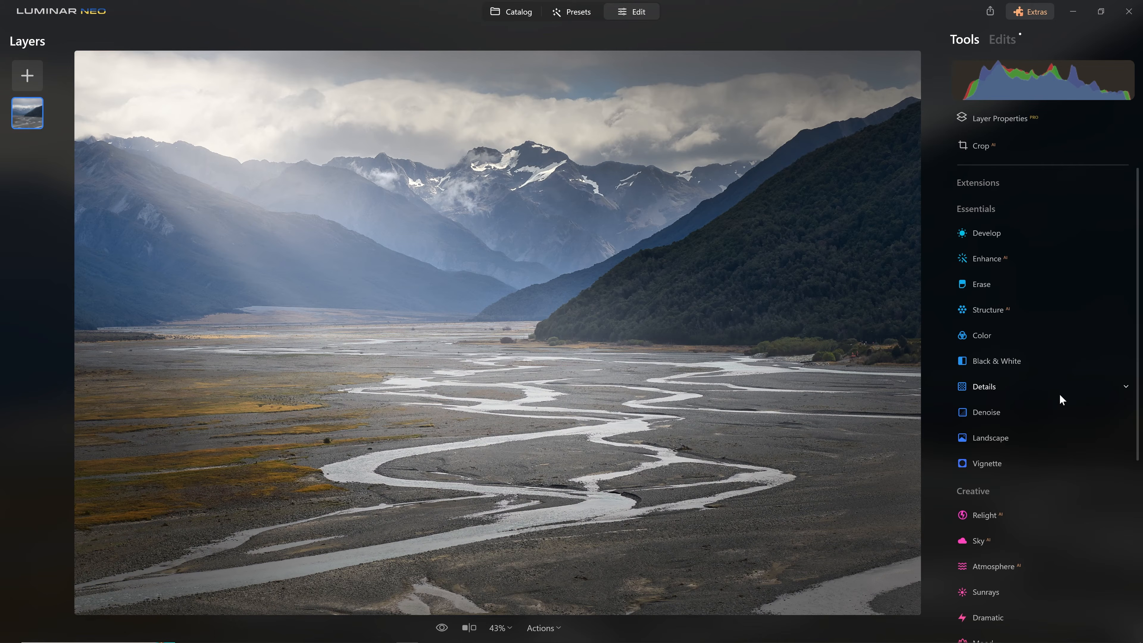
pyautogui.scroll(-6, 1068, 405)
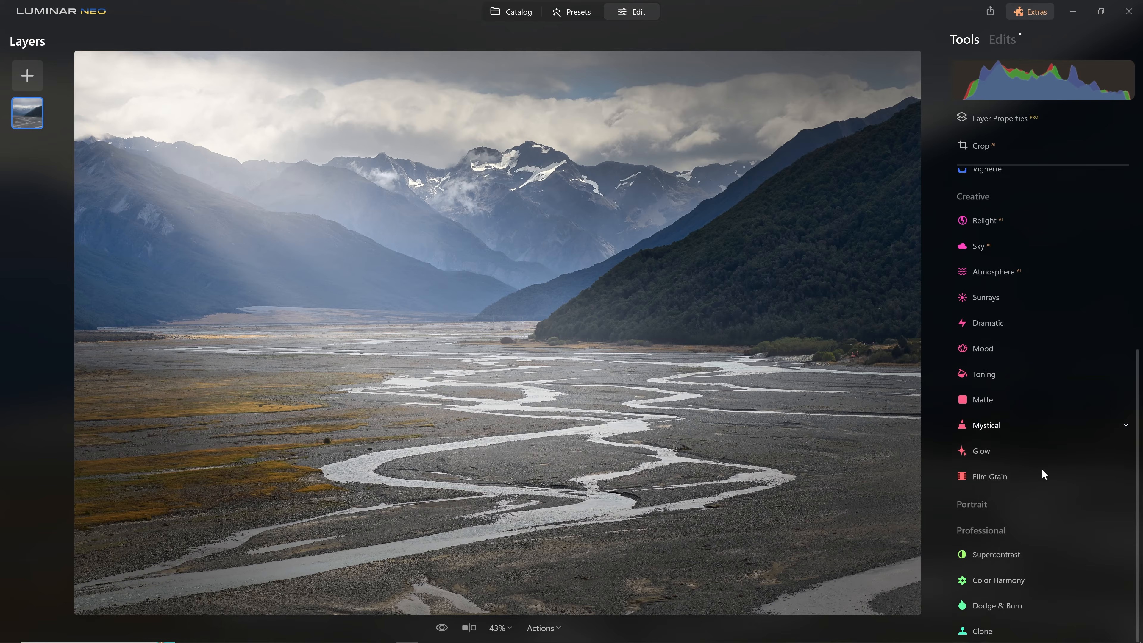
pyautogui.click(1016, 574)
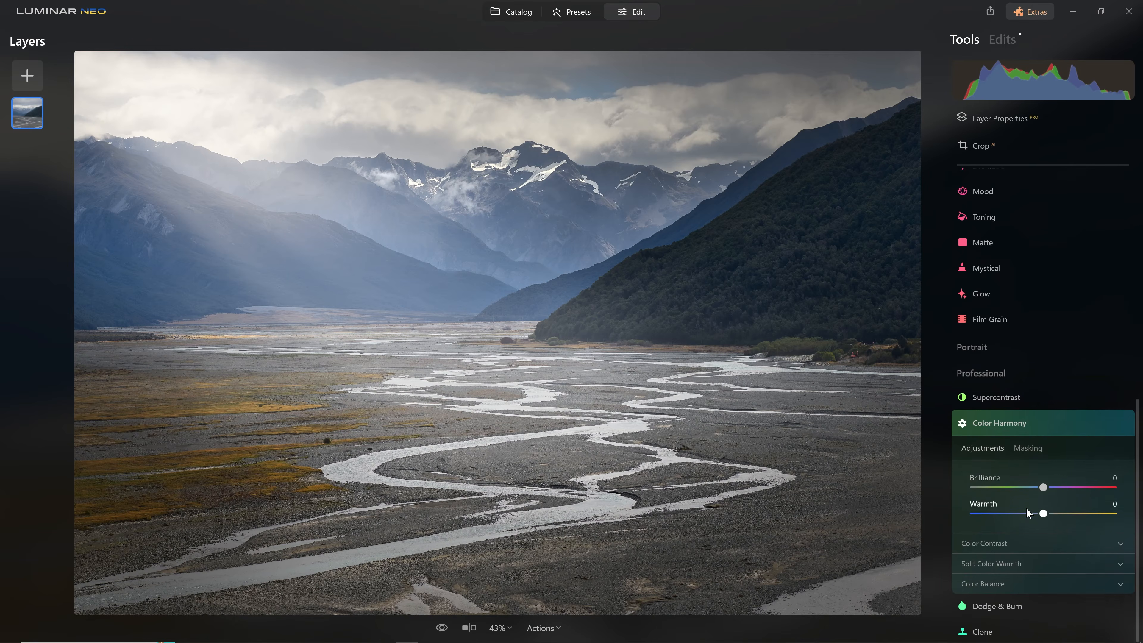
pyautogui.click(991, 542)
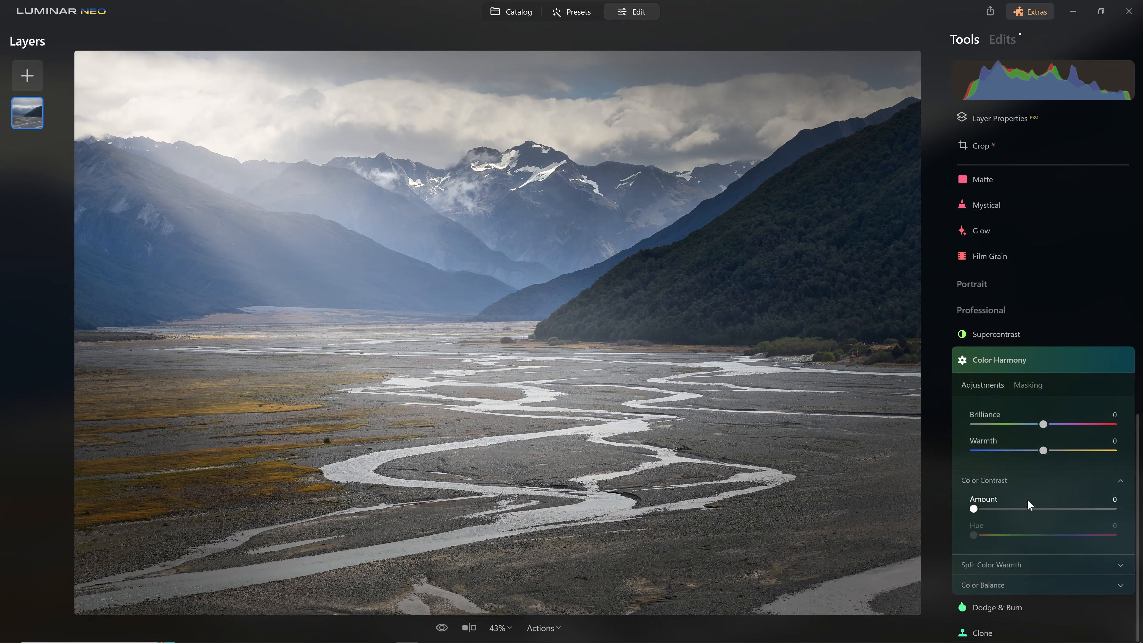
pyautogui.moveTo(973, 506); pyautogui.dragTo(1118, 513)
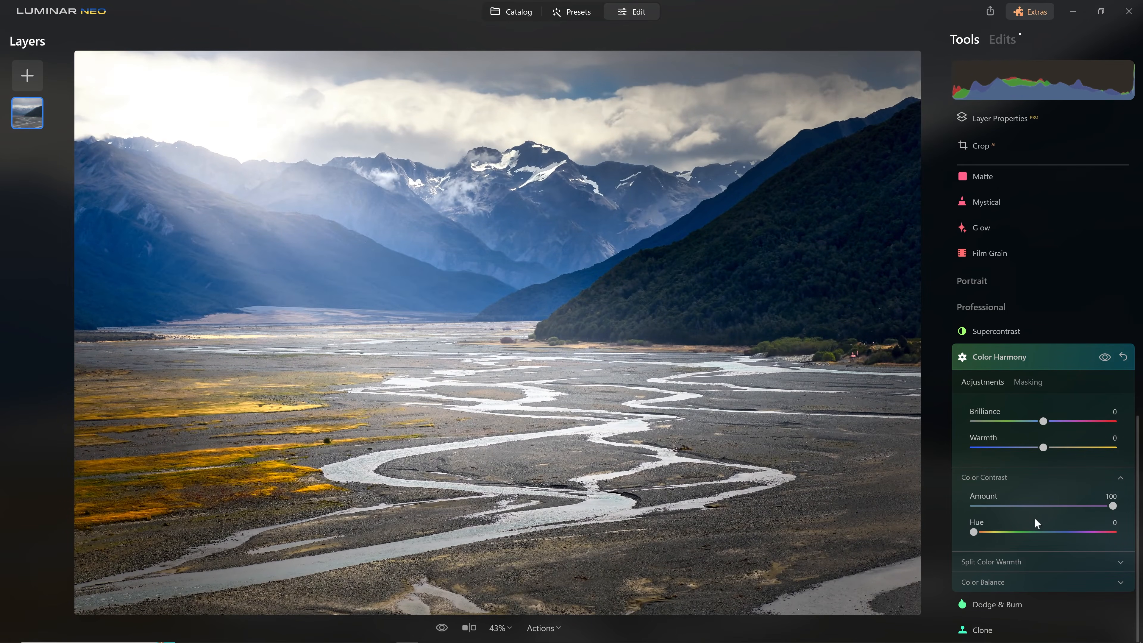
pyautogui.moveTo(974, 532); pyautogui.dragTo(1008, 532)
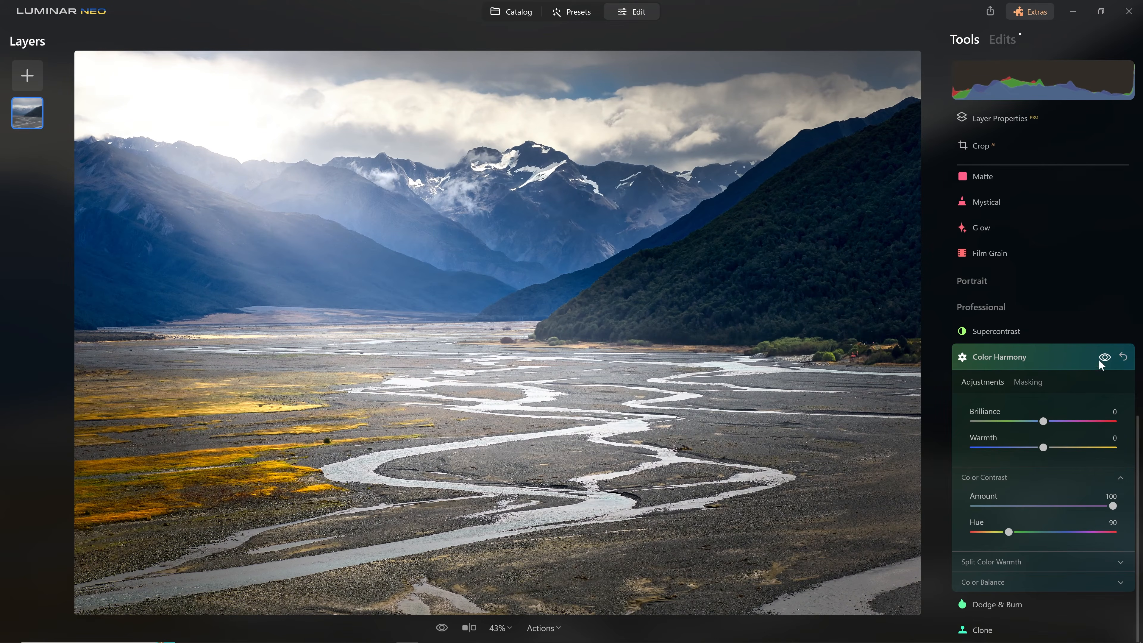
# Step: Compare the photo with the Color Harmony adjustment off and on
pyautogui.click(1108, 357)
pyautogui.click(1108, 357)
pyautogui.click(1109, 357)
pyautogui.click(1110, 356)
pyautogui.click(1101, 359)
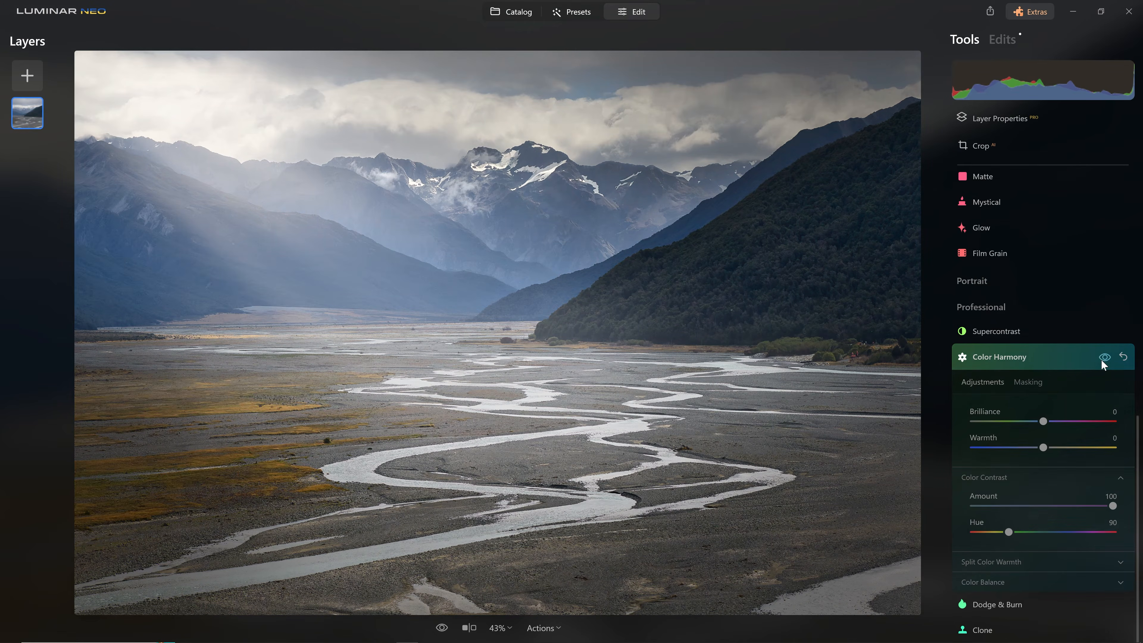
pyautogui.click(1100, 360)
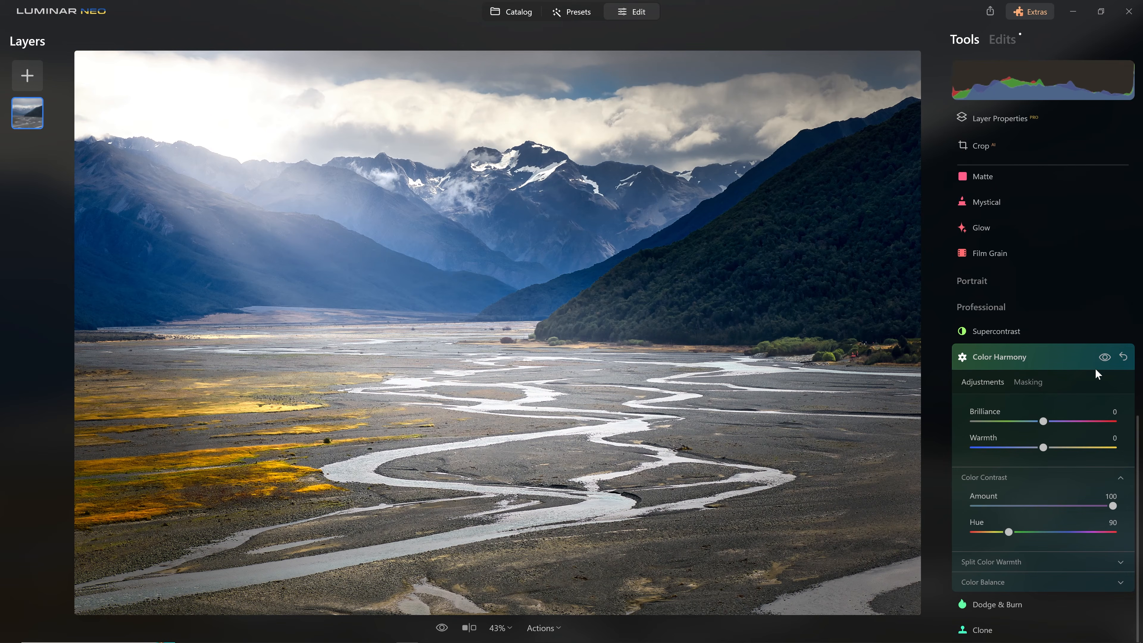
# Step: Mask Color Harmony with a brush at strength 22, painting it over the mountains and across the river valley
pyautogui.click(1027, 385)
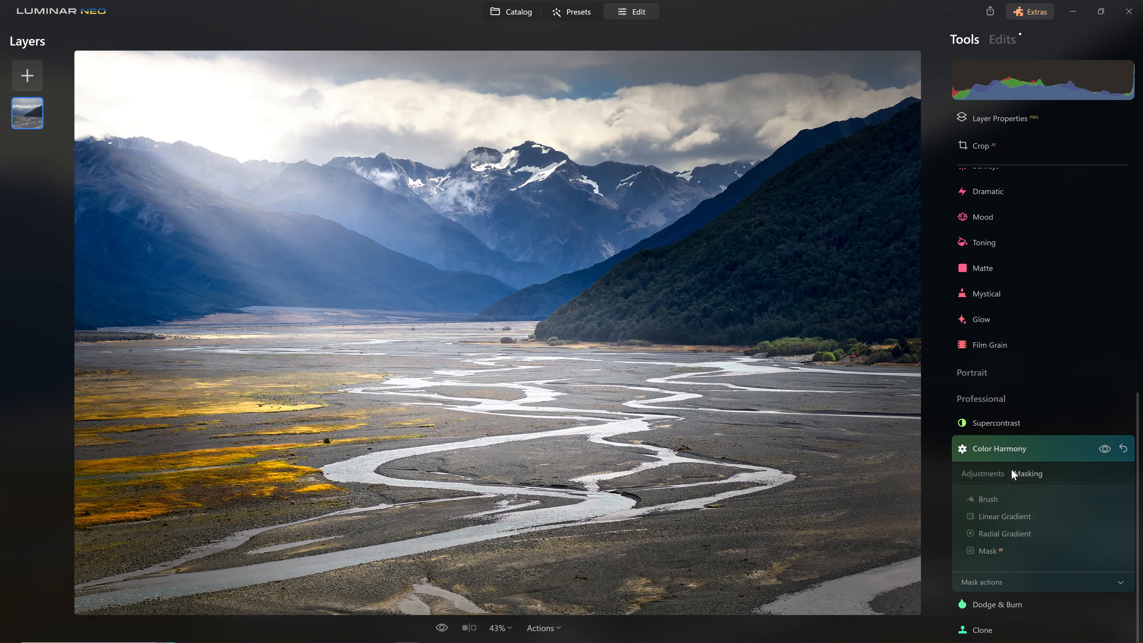
pyautogui.click(990, 497)
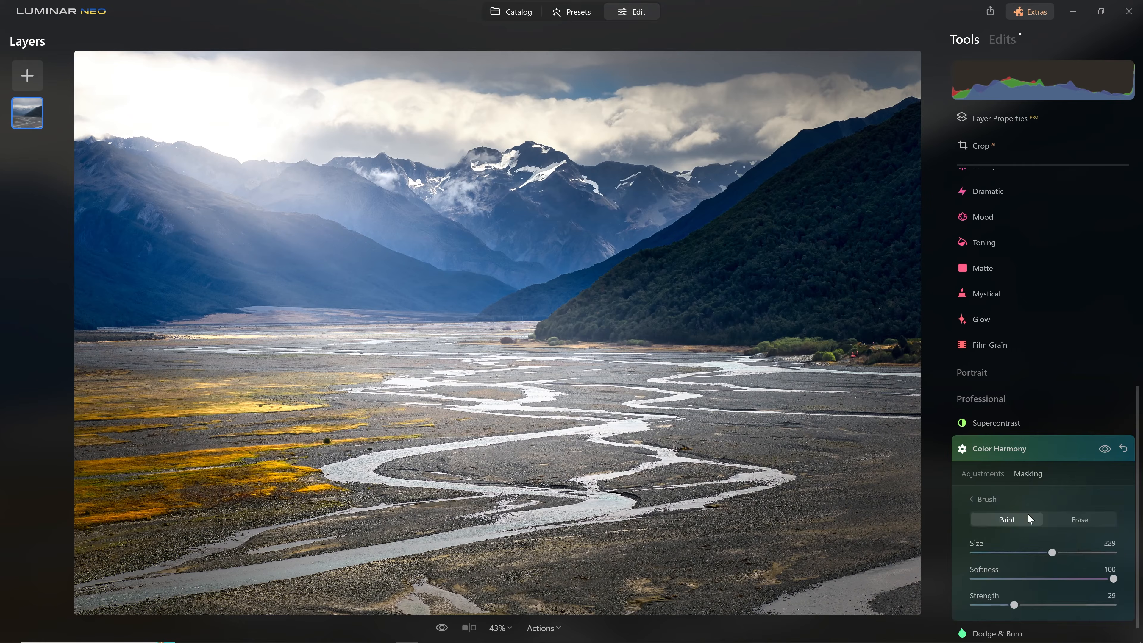
pyautogui.scroll(-1, 1026, 512)
pyautogui.moveTo(1013, 575); pyautogui.dragTo(1005, 577)
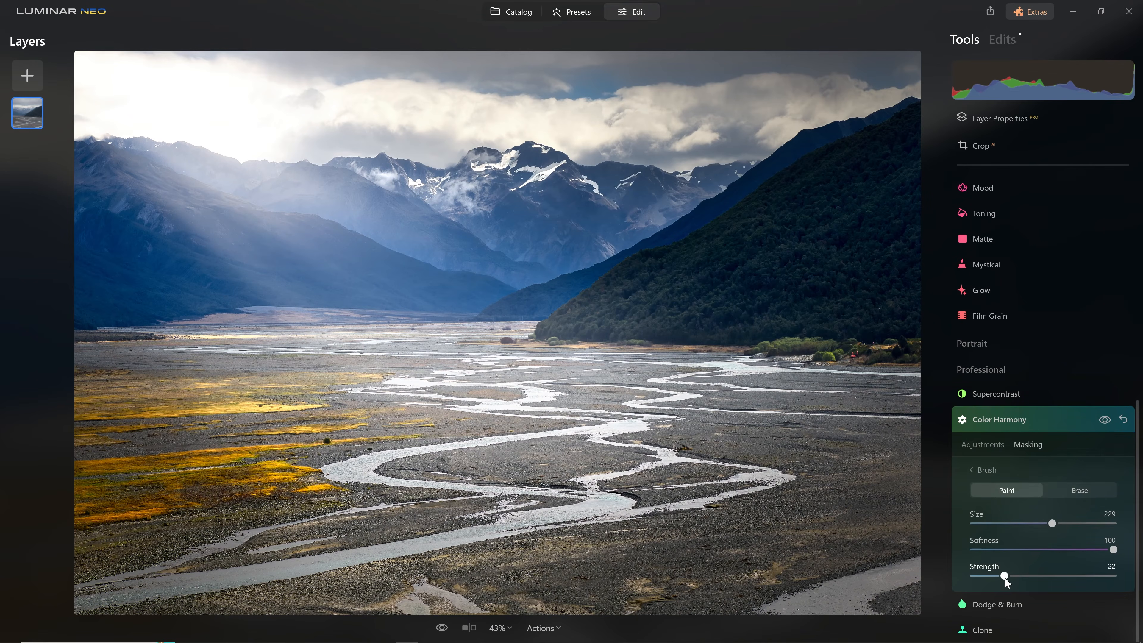
pyautogui.moveTo(347, 245)
pyautogui.mouseDown()
pyautogui.moveTo(240, 225)
pyautogui.moveTo(184, 191)
pyautogui.moveTo(91, 194)
pyautogui.moveTo(345, 232)
pyautogui.moveTo(550, 212)
pyautogui.moveTo(265, 262)
pyautogui.moveTo(573, 191)
pyautogui.moveTo(506, 216)
pyautogui.moveTo(650, 189)
pyautogui.moveTo(574, 281)
pyautogui.mouseUp()
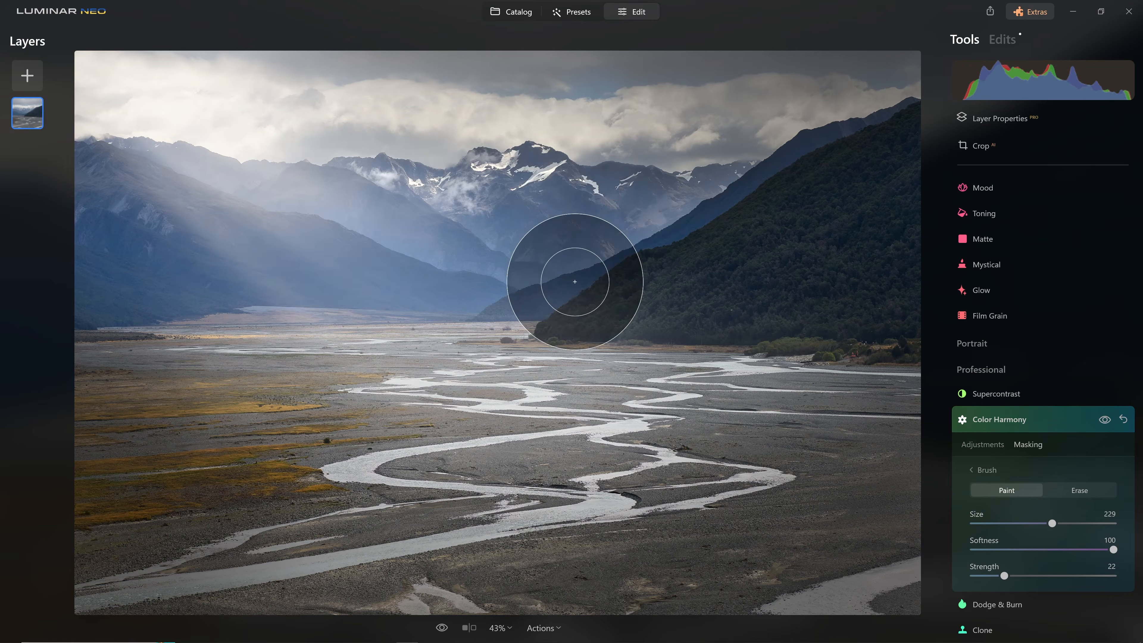
pyautogui.moveTo(521, 224)
pyautogui.mouseDown()
pyautogui.moveTo(556, 209)
pyautogui.moveTo(441, 334)
pyautogui.moveTo(448, 383)
pyautogui.mouseUp()
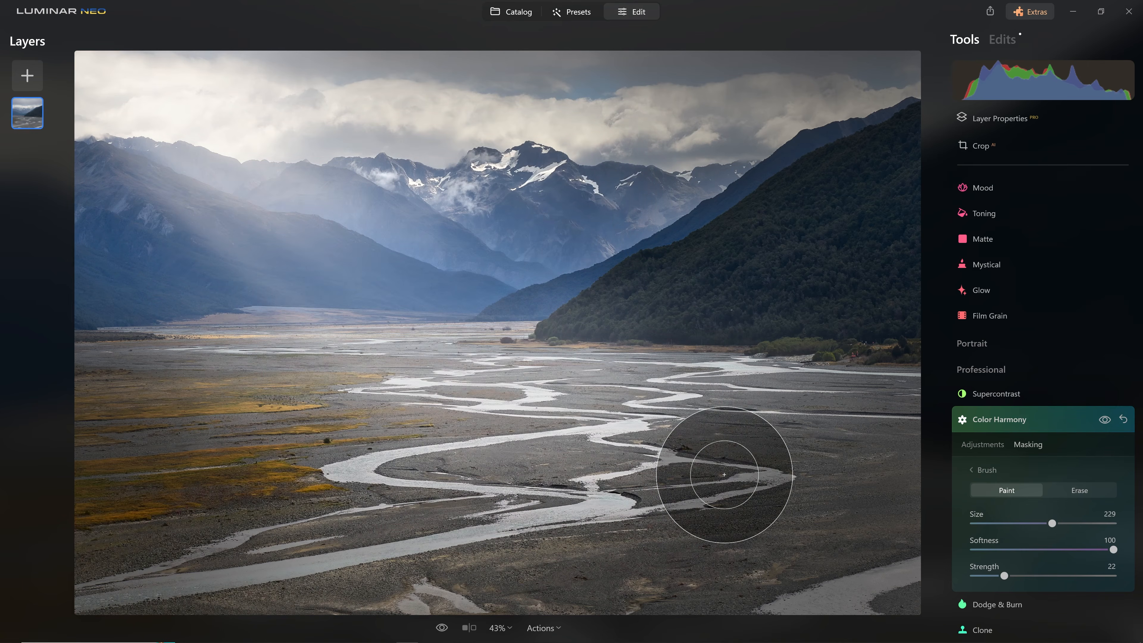
# Step: Compare the photo with the masked Color Harmony off and on, and collapse its settings
pyautogui.click(1105, 420)
pyautogui.click(1105, 420)
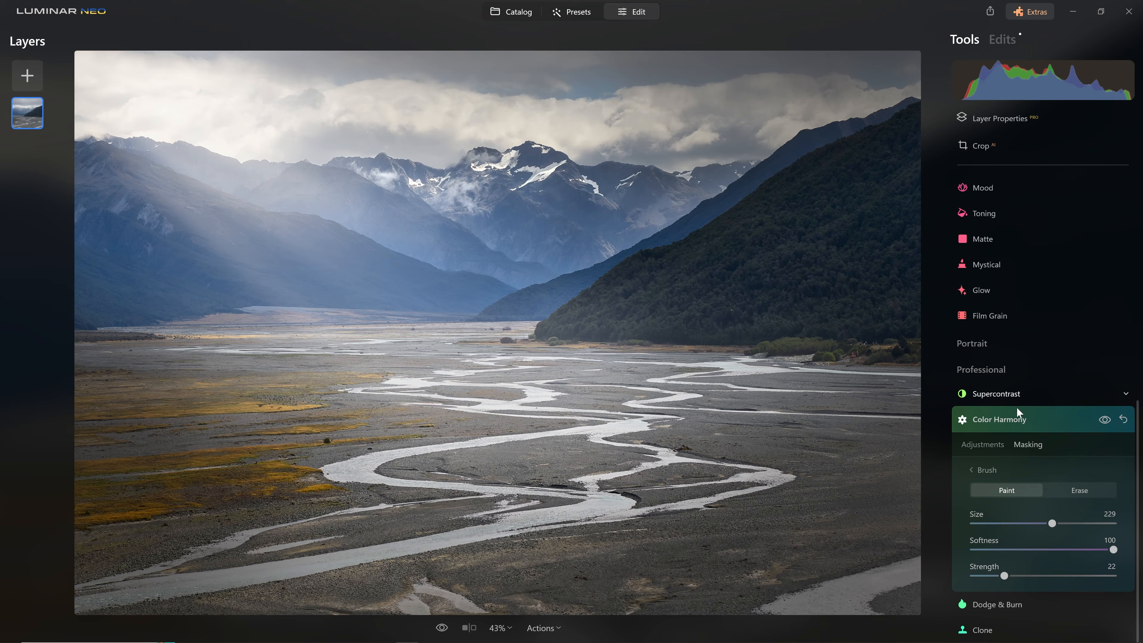
pyautogui.click(1031, 417)
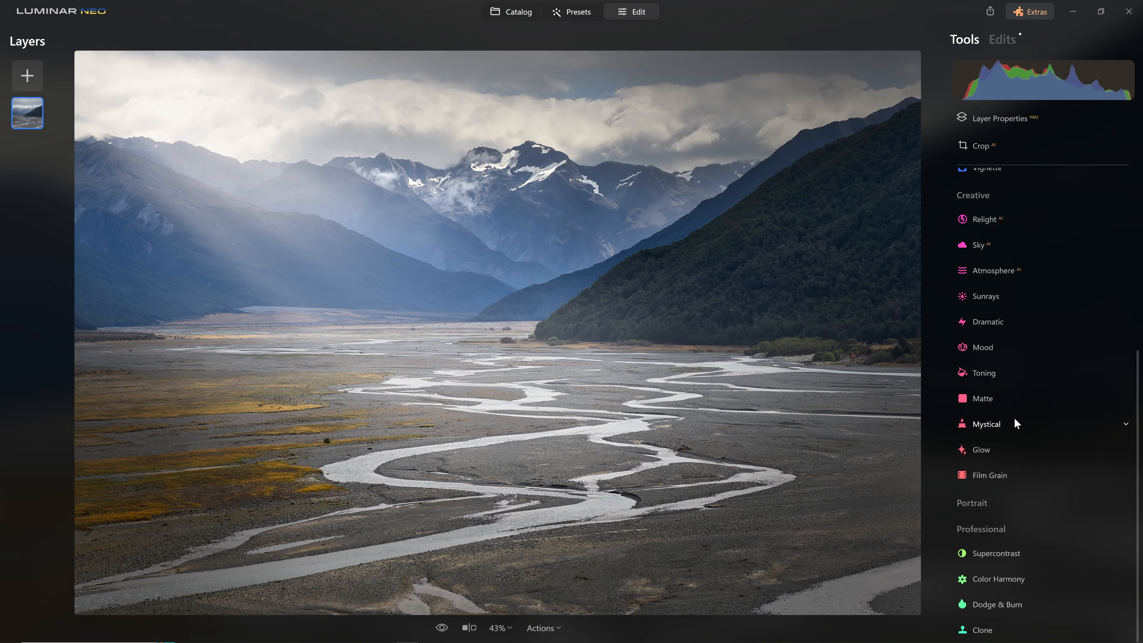
# Step: Add a Color adjustment and raise the overall saturation to 100
pyautogui.scroll(6, 1014, 417)
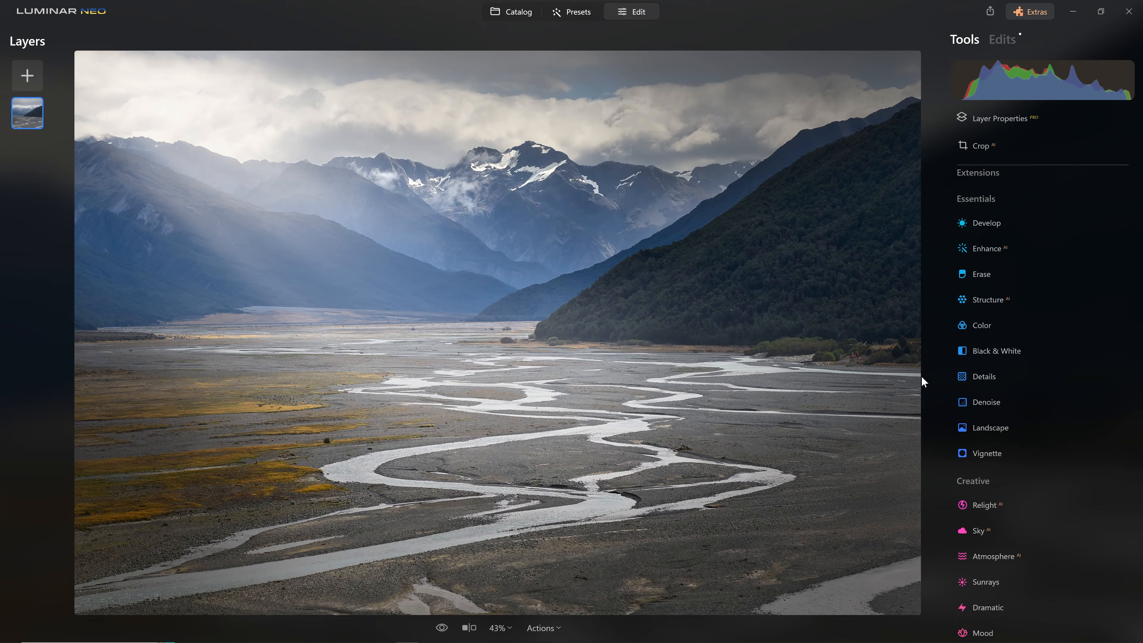
pyautogui.click(1002, 326)
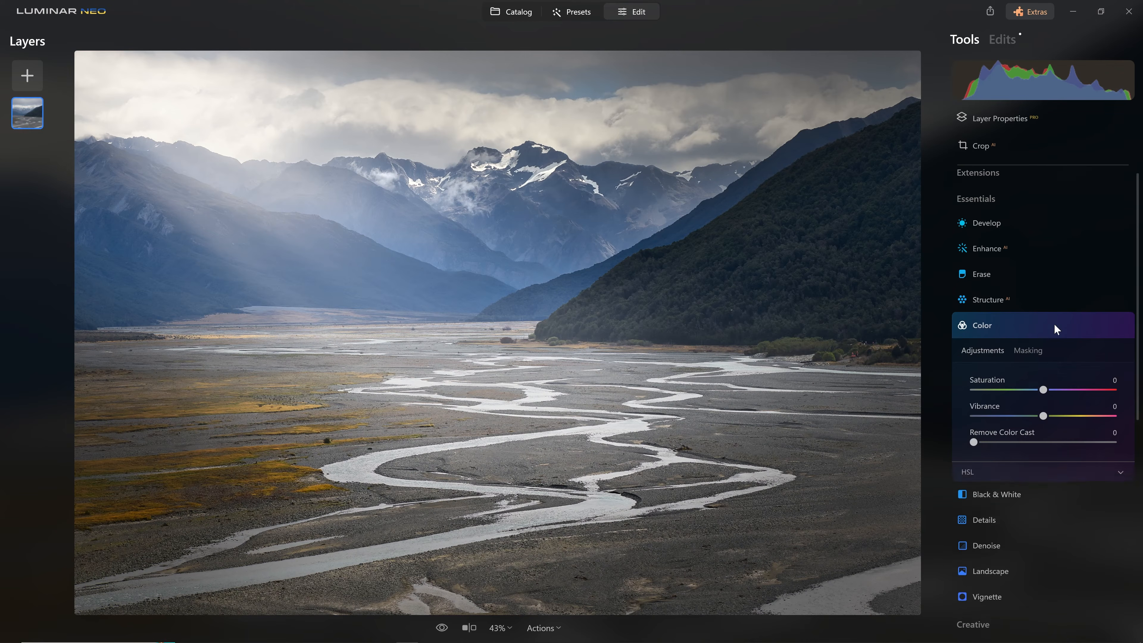
pyautogui.moveTo(1043, 318); pyautogui.dragTo(1111, 316)
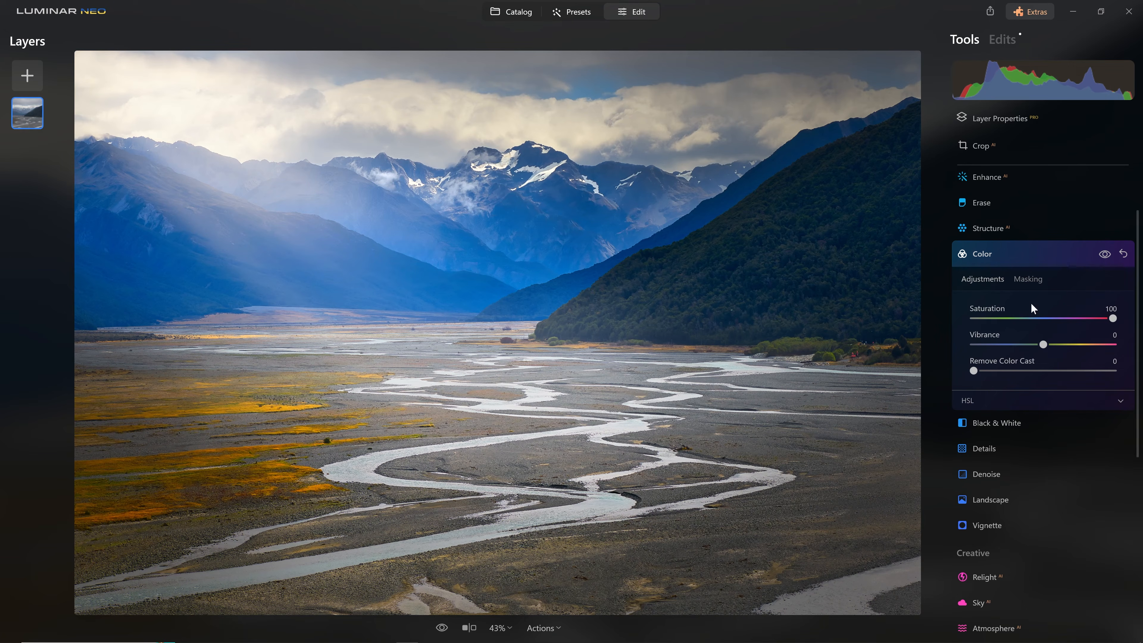
# Step: Reduce the blue saturation to -32 in the Color adjustment's HSL settings
pyautogui.click(1026, 399)
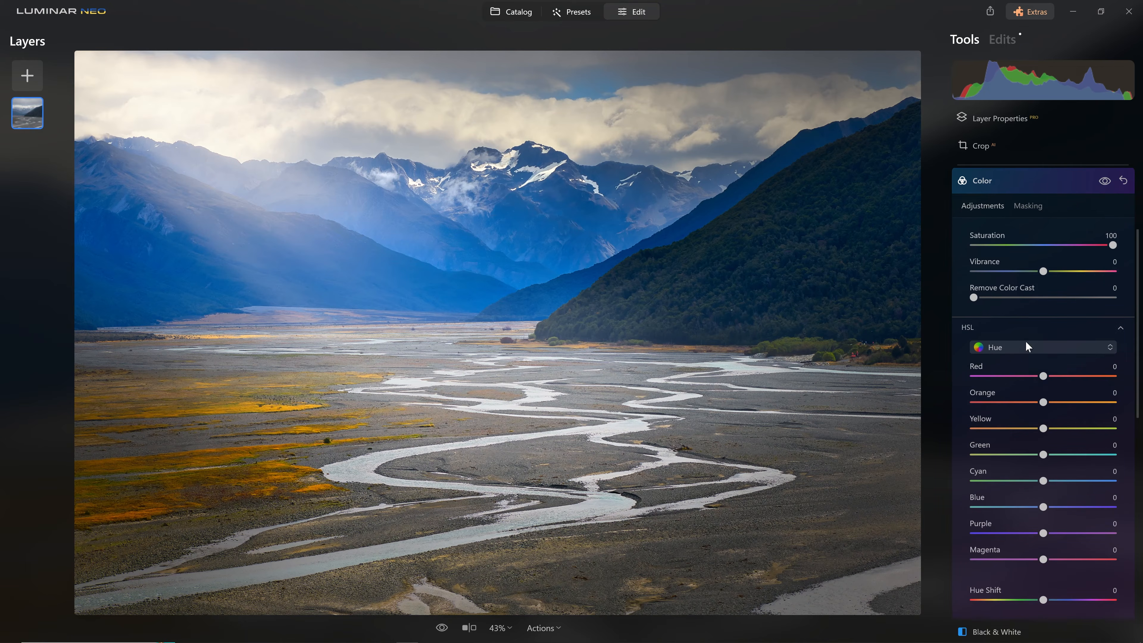
pyautogui.click(1047, 353)
pyautogui.click(1045, 385)
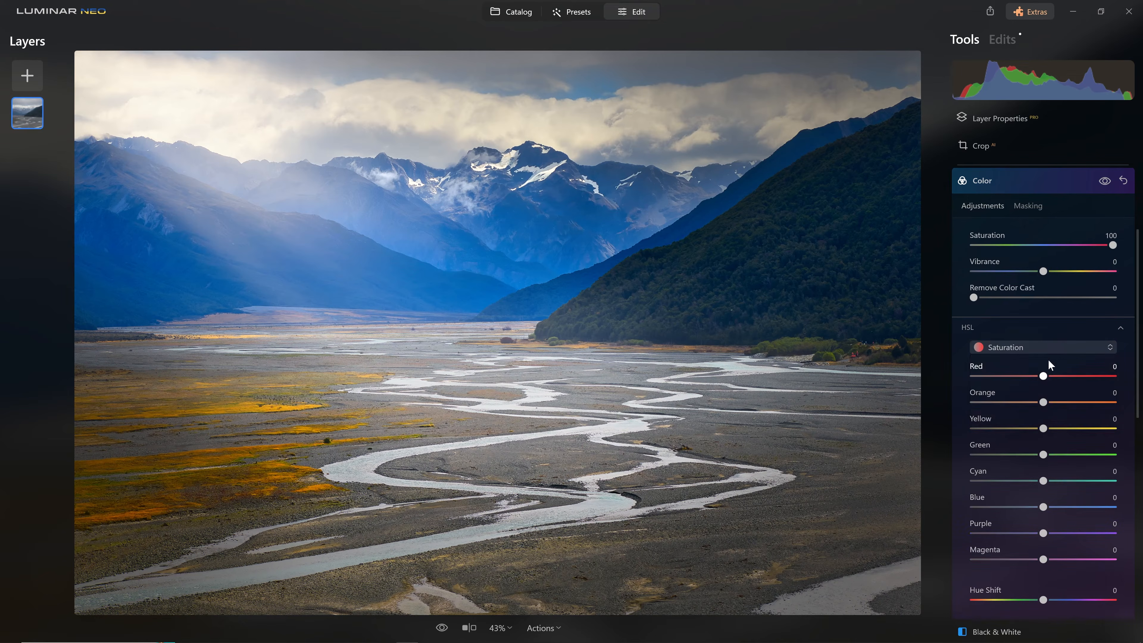
pyautogui.moveTo(1044, 508); pyautogui.dragTo(1020, 512)
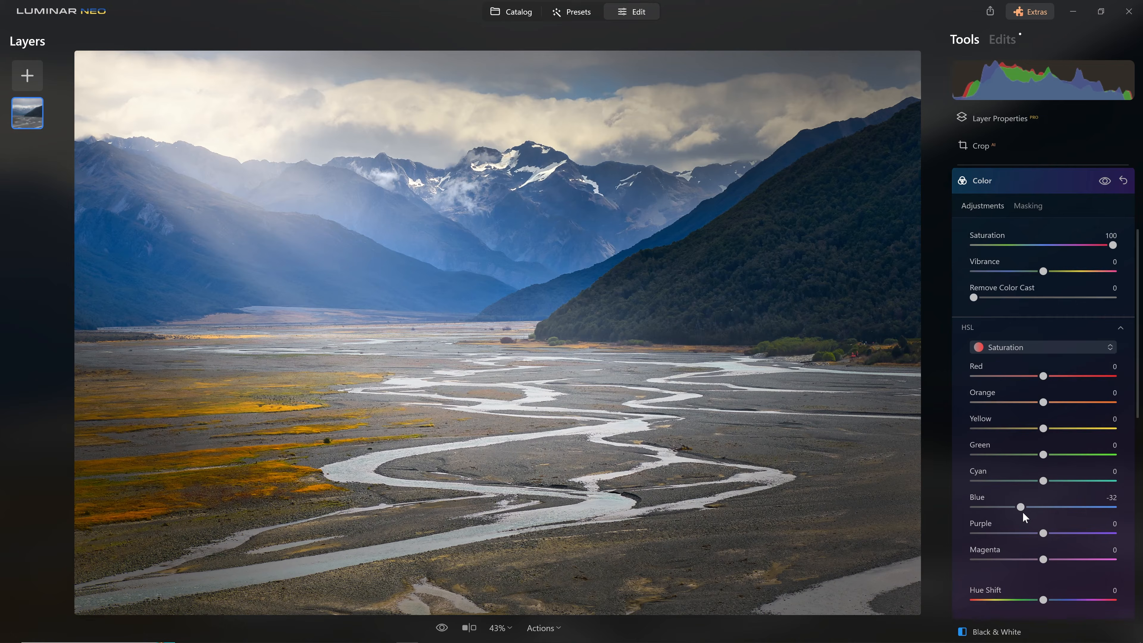
# Step: Shift the HSL hues to red 72, orange -41 and yellow -68
pyautogui.click(1034, 348)
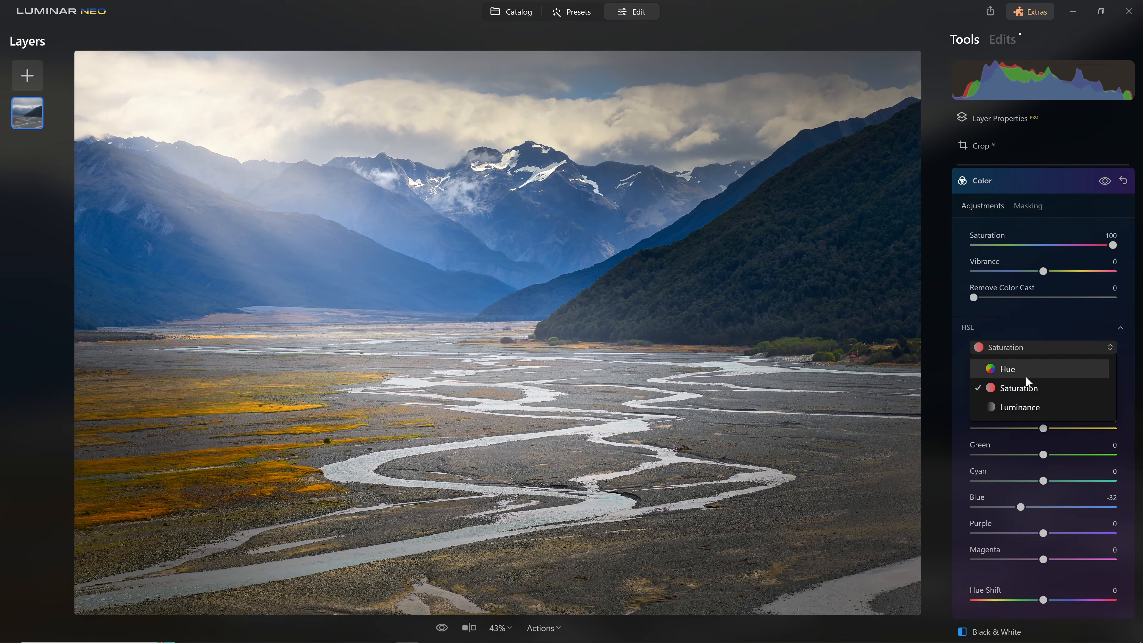
pyautogui.click(1023, 368)
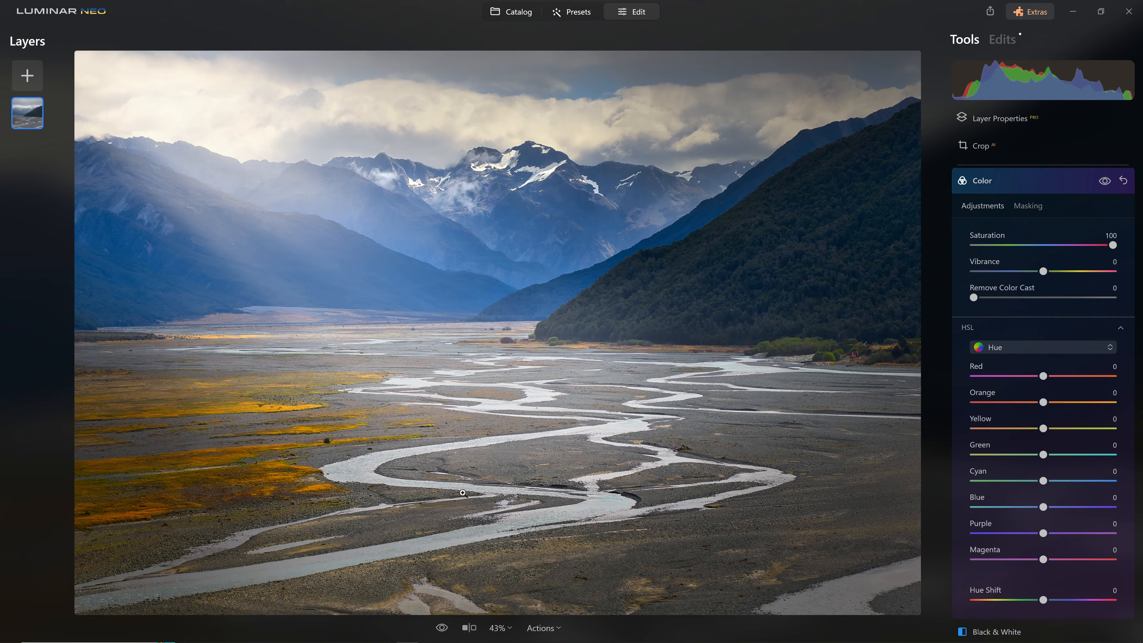
pyautogui.moveTo(1043, 429); pyautogui.dragTo(1011, 401)
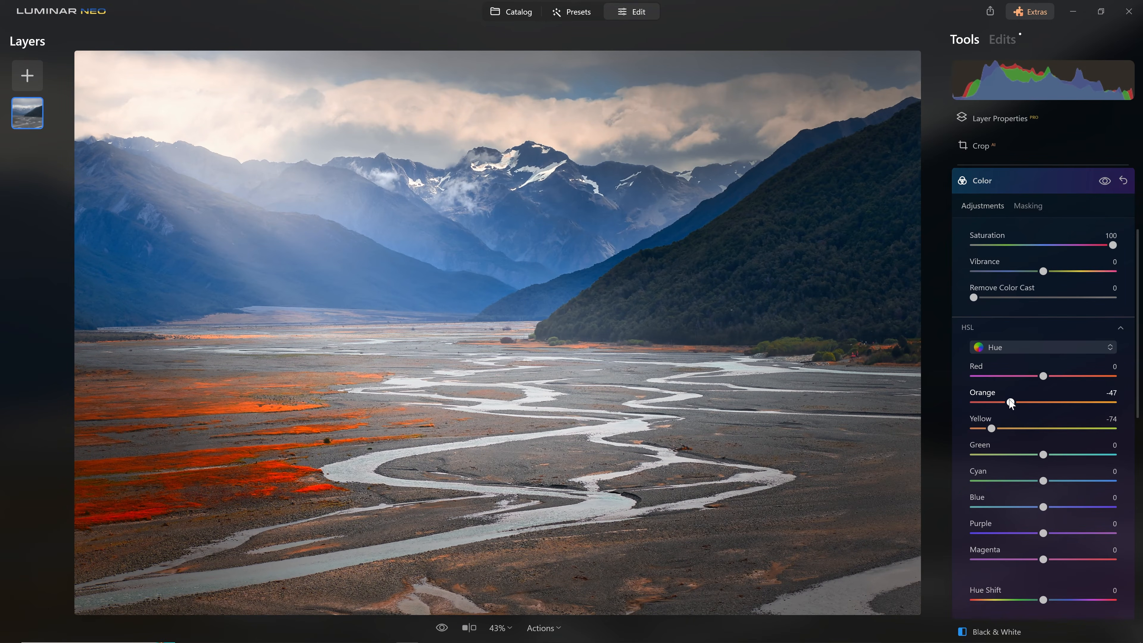
pyautogui.moveTo(992, 429); pyautogui.dragTo(1101, 377)
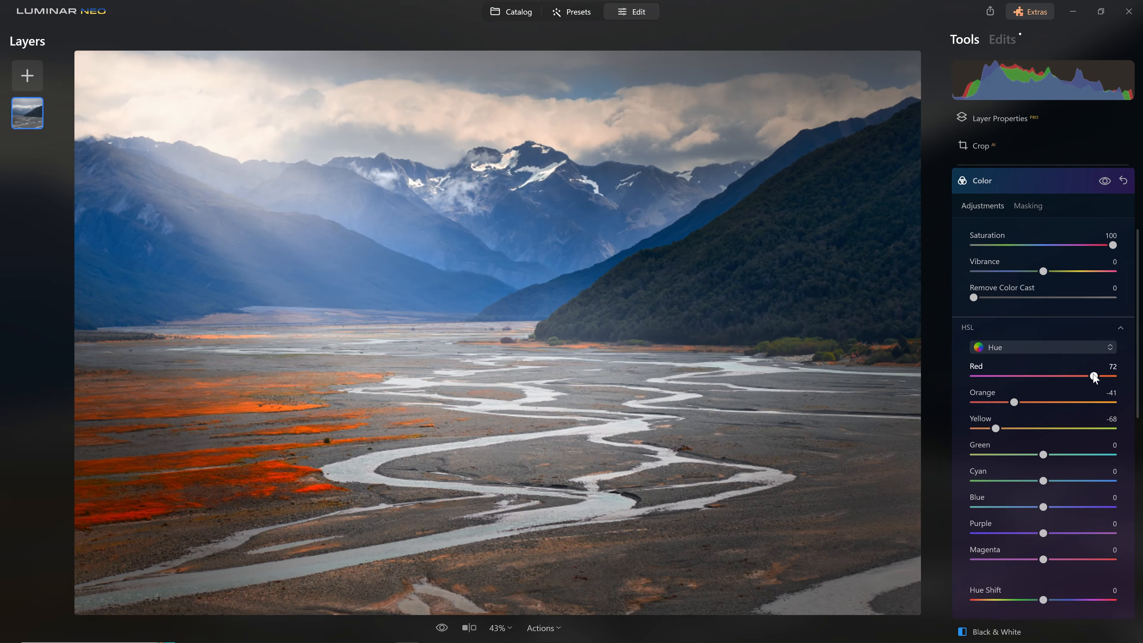
# Step: Reduce the HSL saturation of orange to -33 and yellow to -29
pyautogui.click(1050, 350)
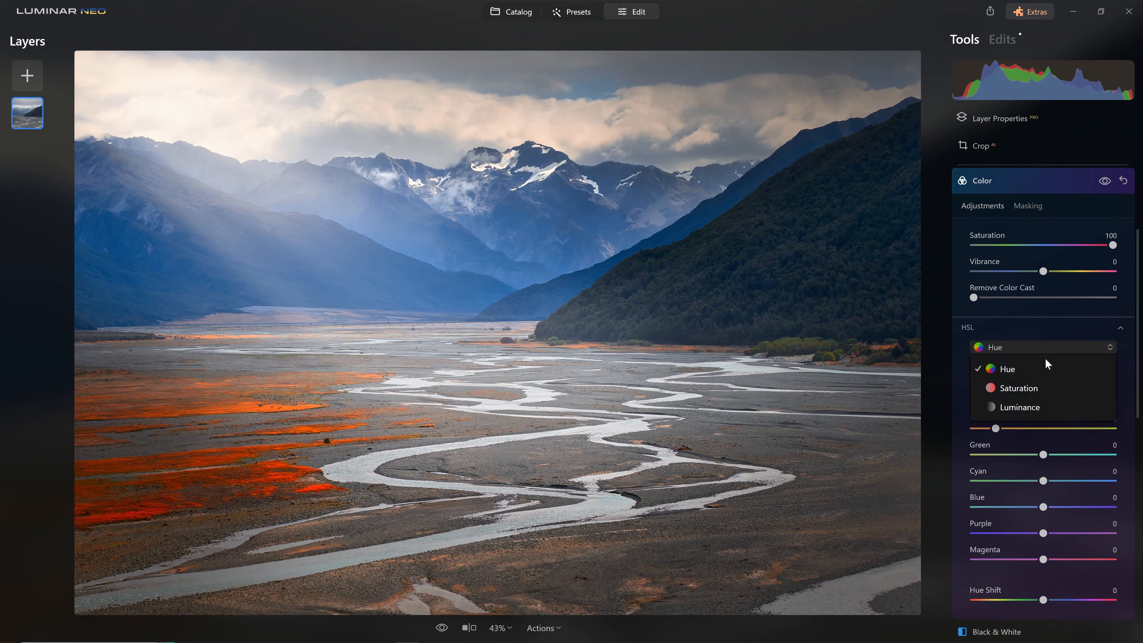
pyautogui.click(1051, 387)
pyautogui.moveTo(1041, 402); pyautogui.dragTo(1024, 428)
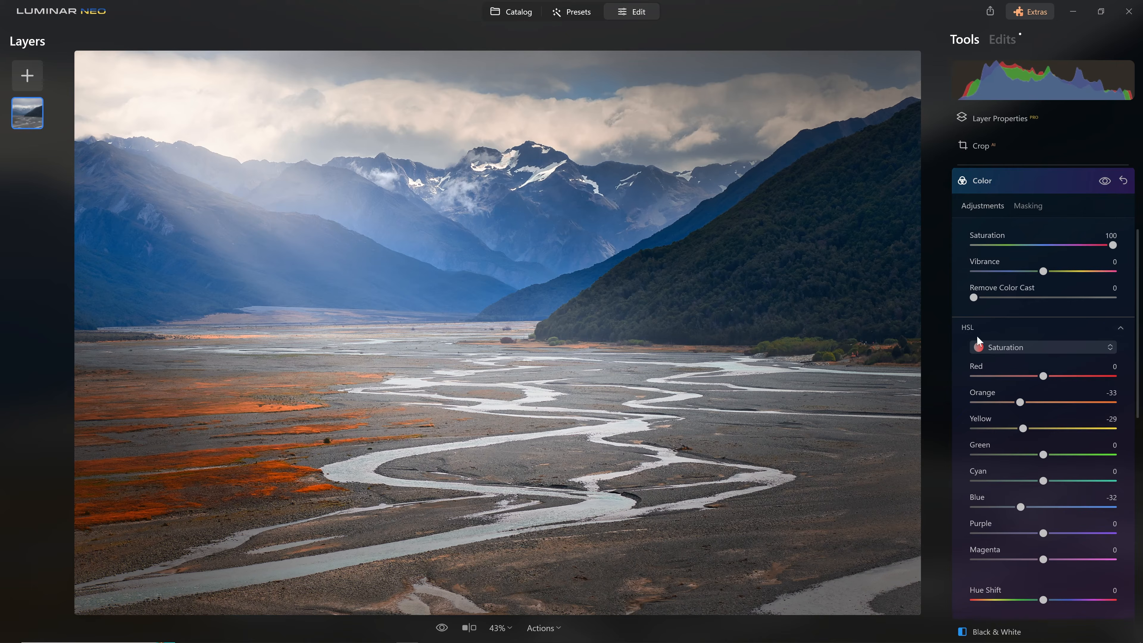
# Step: Shift the HSL hues of cyan to 100 and green to 11
pyautogui.click(1009, 351)
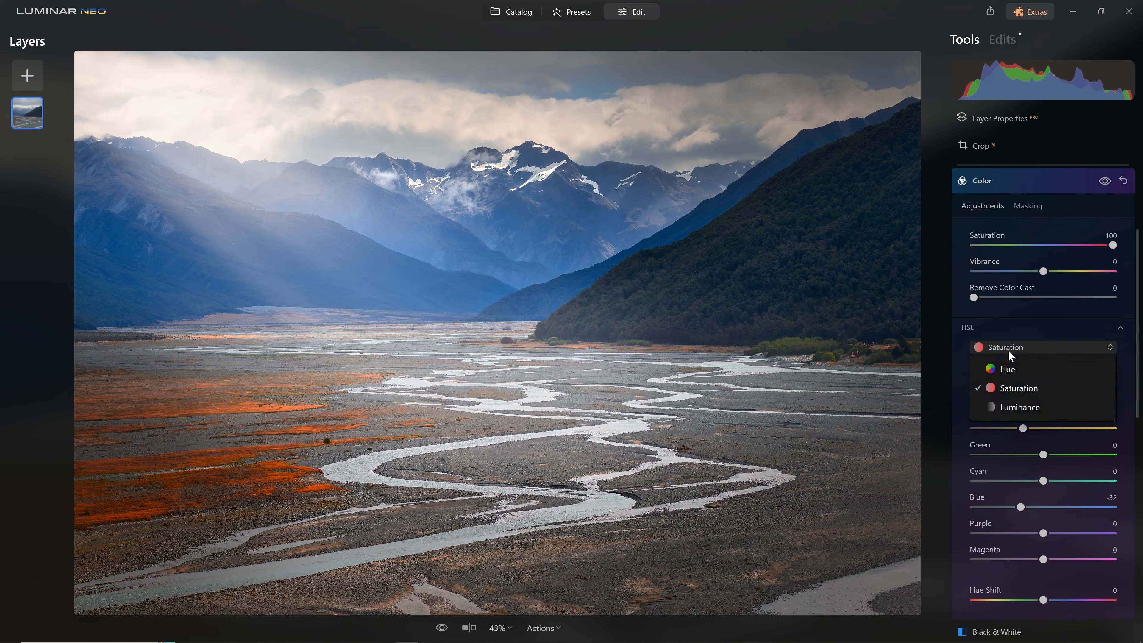
pyautogui.click(1013, 371)
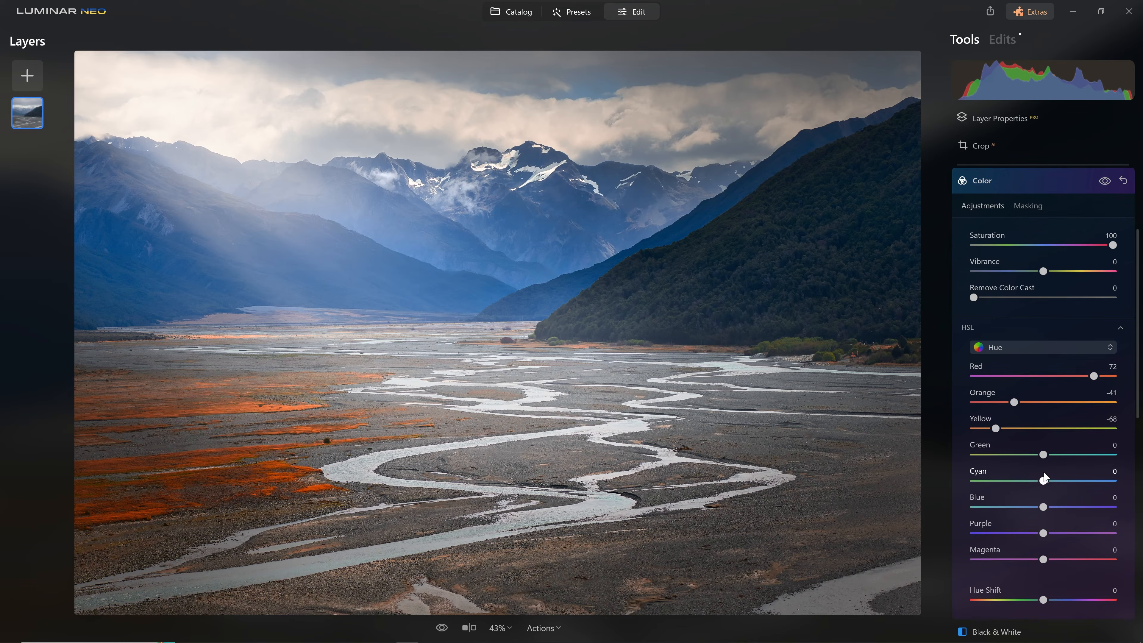
pyautogui.moveTo(1043, 480)
pyautogui.mouseDown()
pyautogui.moveTo(1010, 486)
pyautogui.moveTo(1040, 480)
pyautogui.mouseUp()
pyautogui.moveTo(1127, 492)
pyautogui.mouseDown()
pyautogui.moveTo(1044, 484)
pyautogui.moveTo(1129, 487)
pyautogui.mouseUp()
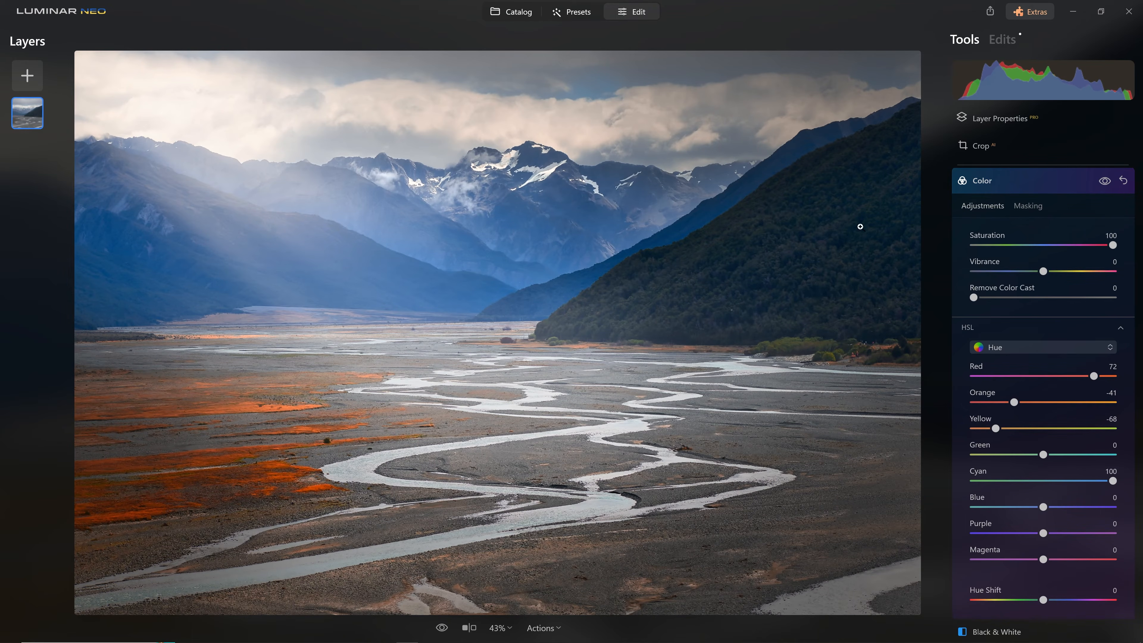
pyautogui.moveTo(1042, 456)
pyautogui.mouseDown()
pyautogui.moveTo(1128, 467)
pyautogui.moveTo(1051, 456)
pyautogui.mouseUp()
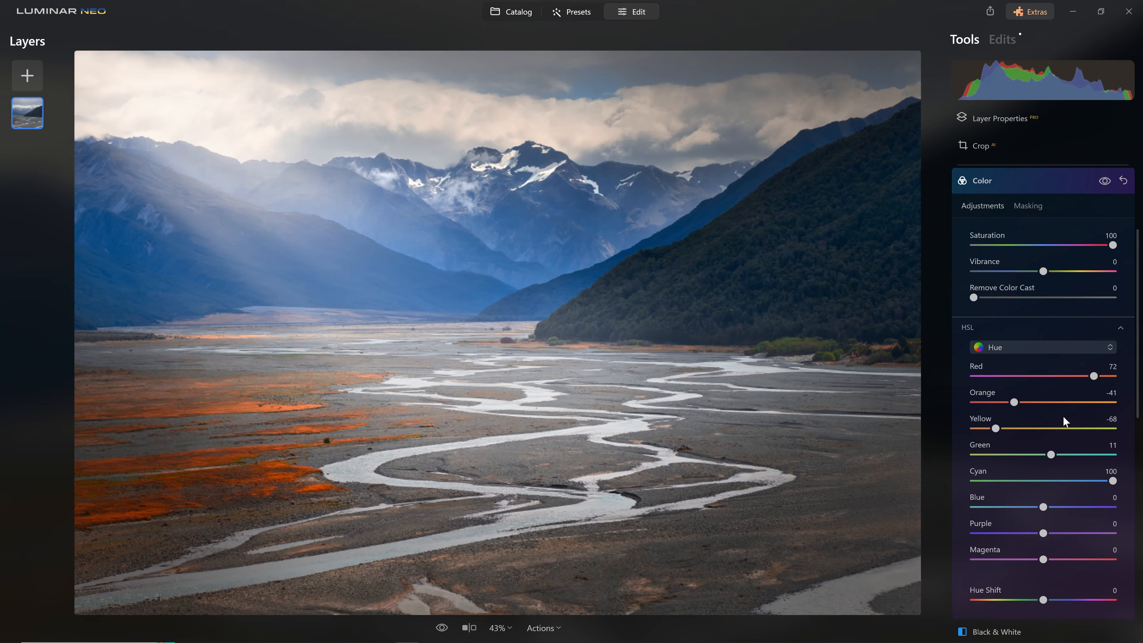
# Step: Reduce the HSL saturation of green to -49 and cyan to -48, and reset the overall saturation to 0
pyautogui.moveTo(1043, 506)
pyautogui.mouseDown()
pyautogui.moveTo(1072, 509)
pyautogui.moveTo(1057, 507)
pyautogui.mouseUp()
pyautogui.doubleClick(1037, 512)
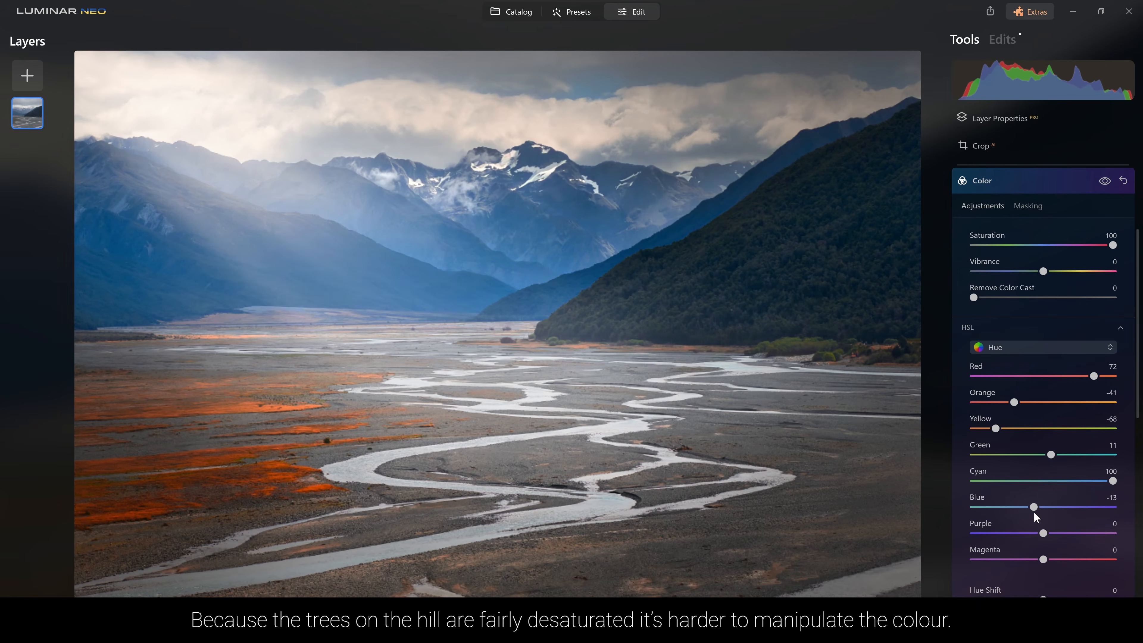
pyautogui.click(1045, 349)
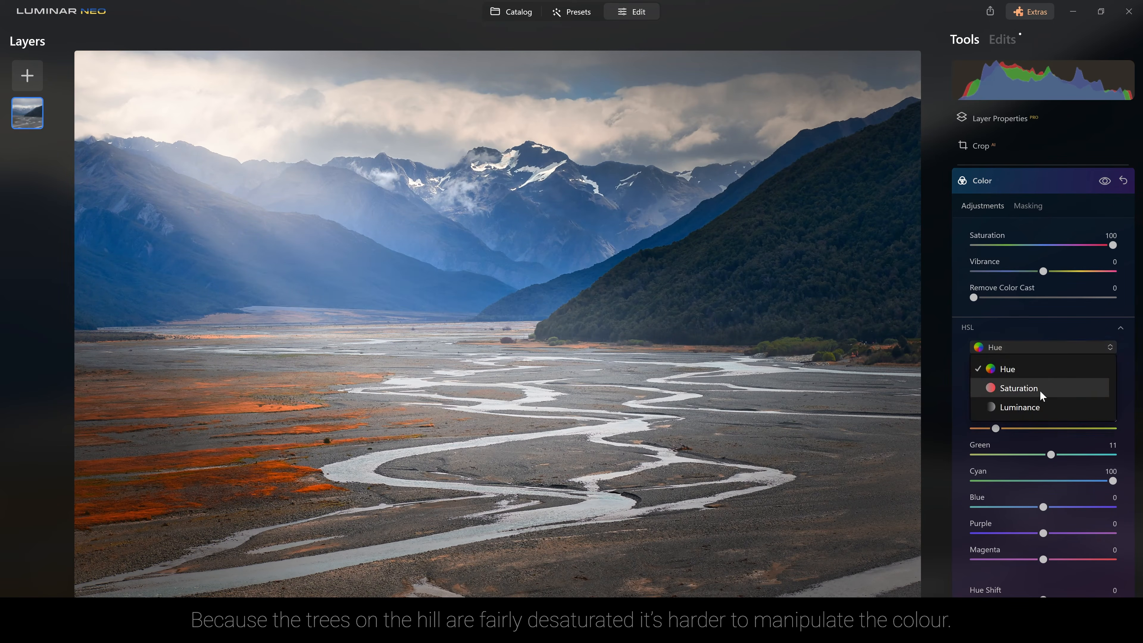
pyautogui.click(1039, 389)
pyautogui.moveTo(1042, 454); pyautogui.dragTo(1005, 481)
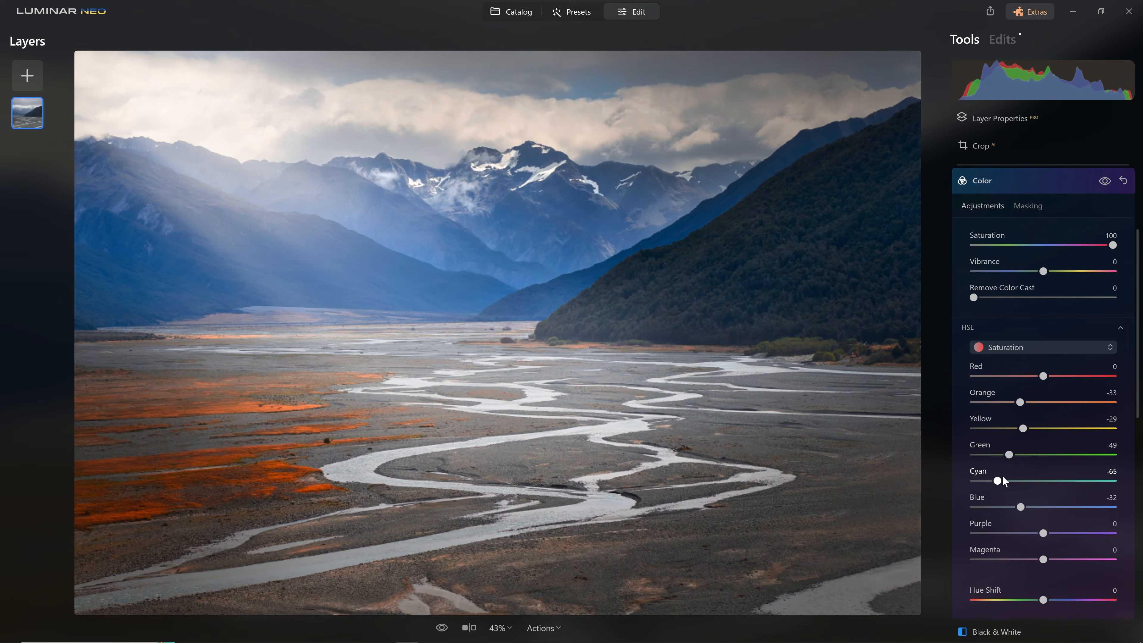
pyautogui.doubleClick(1110, 245)
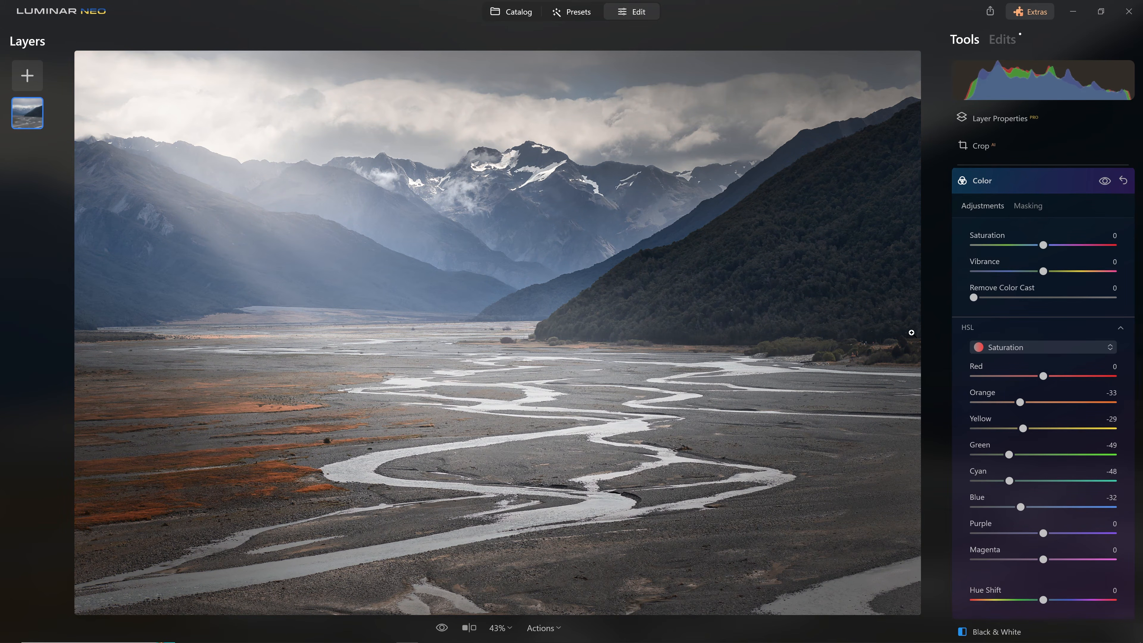
# Step: Compare the photo with and without the Color adjustment, and set the HSL saturation of orange to -6 and blue to -4
pyautogui.click(1103, 180)
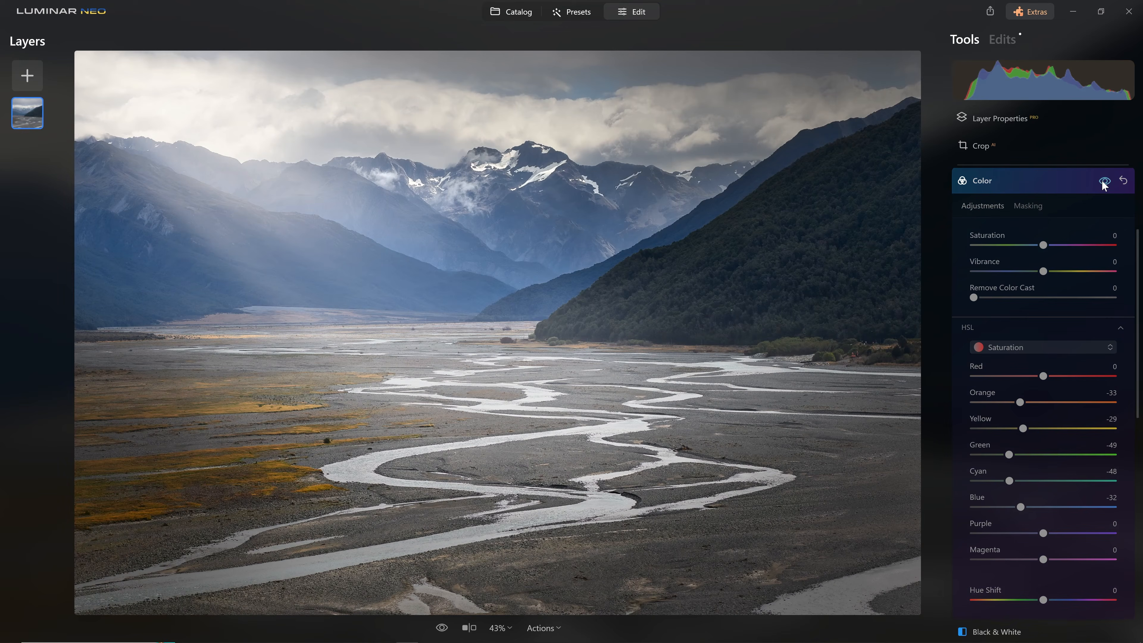
pyautogui.click(1104, 182)
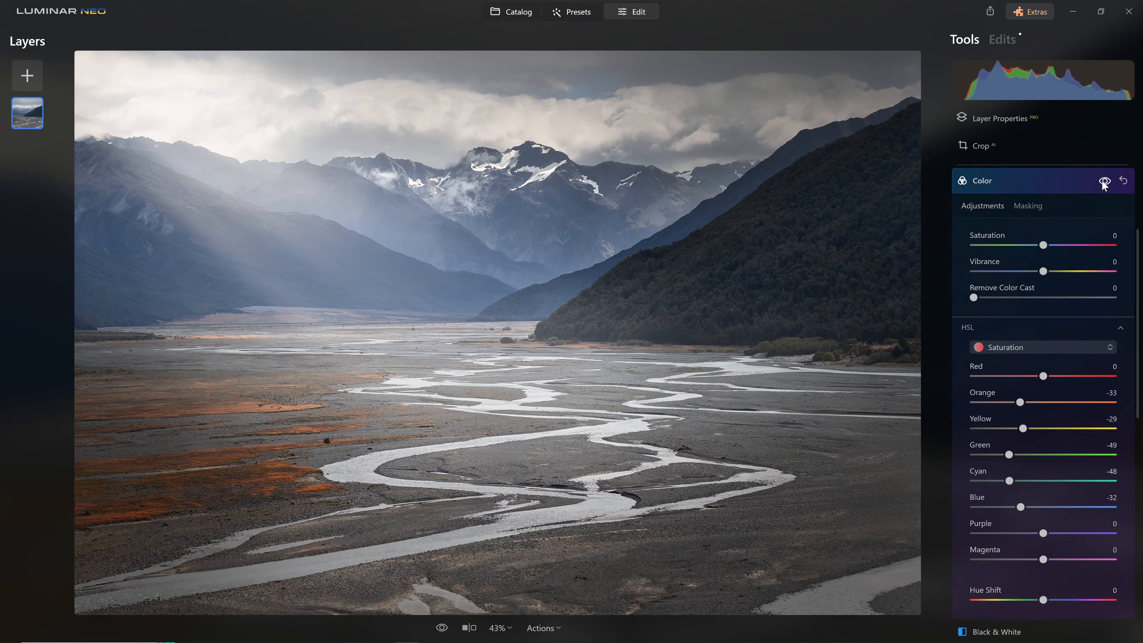
pyautogui.click(1103, 183)
pyautogui.click(1103, 183)
pyautogui.click(1103, 182)
pyautogui.click(1103, 183)
pyautogui.moveTo(1020, 402); pyautogui.dragTo(1034, 402)
pyautogui.moveTo(1021, 507); pyautogui.dragTo(1041, 508)
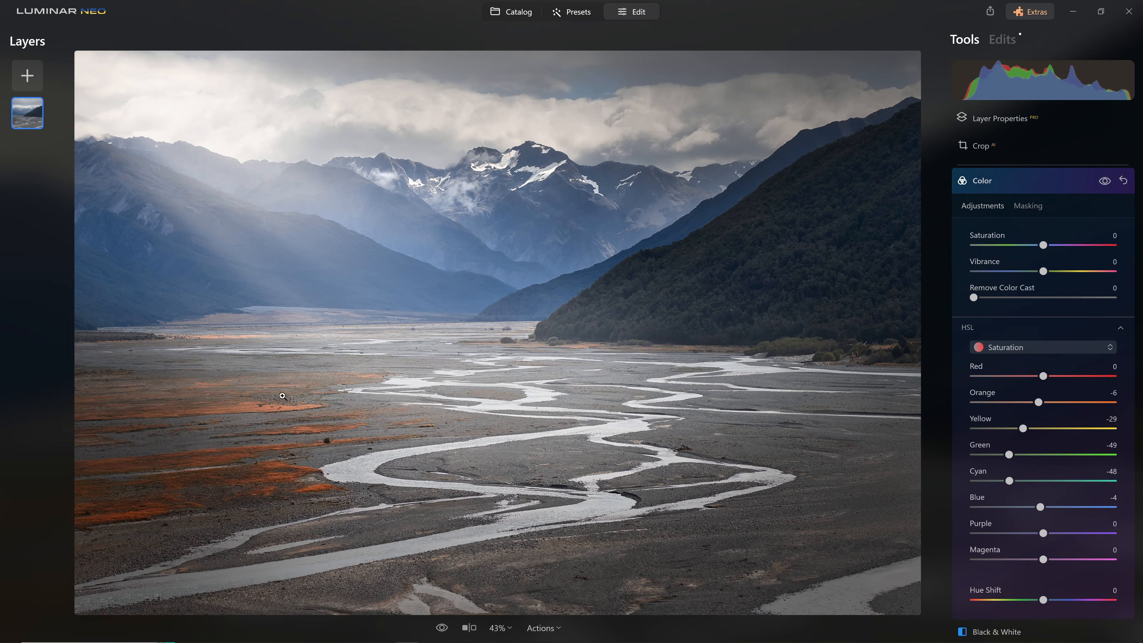
# Step: Try darkening the orange and yellow tones with HSL luminance, and reset both to 0
pyautogui.click(1035, 345)
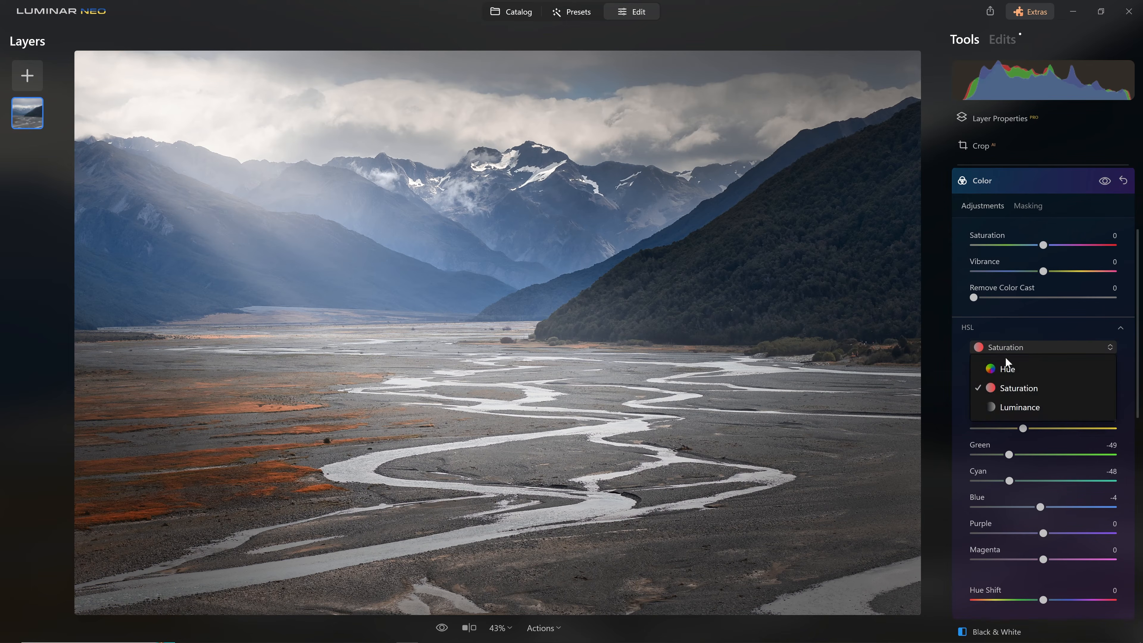
pyautogui.click(1030, 408)
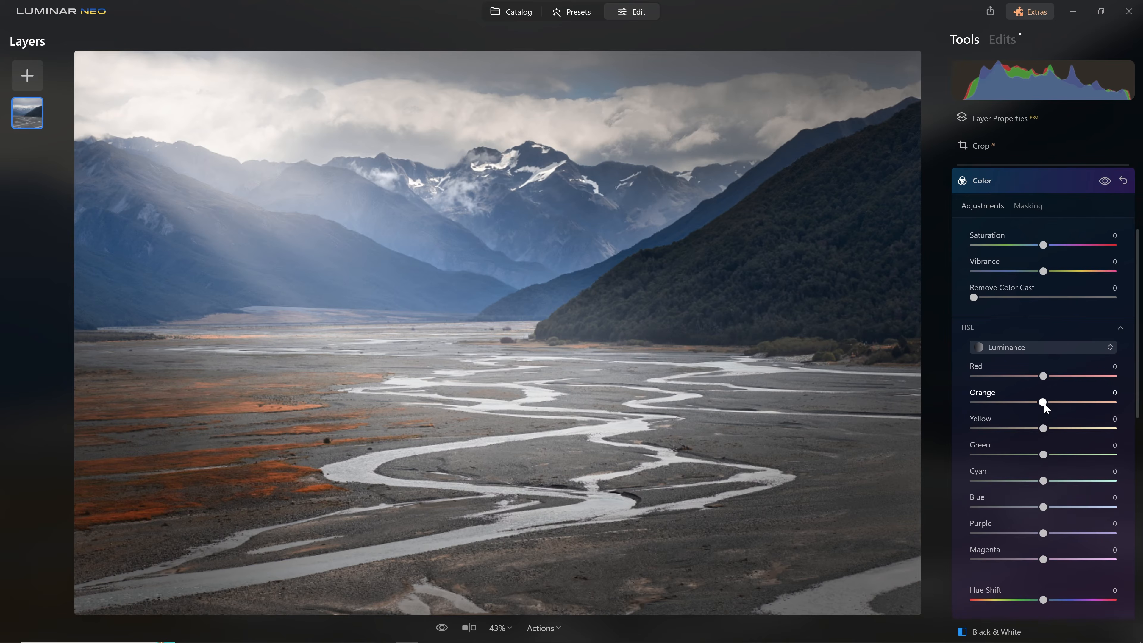
pyautogui.moveTo(1042, 403); pyautogui.dragTo(995, 403)
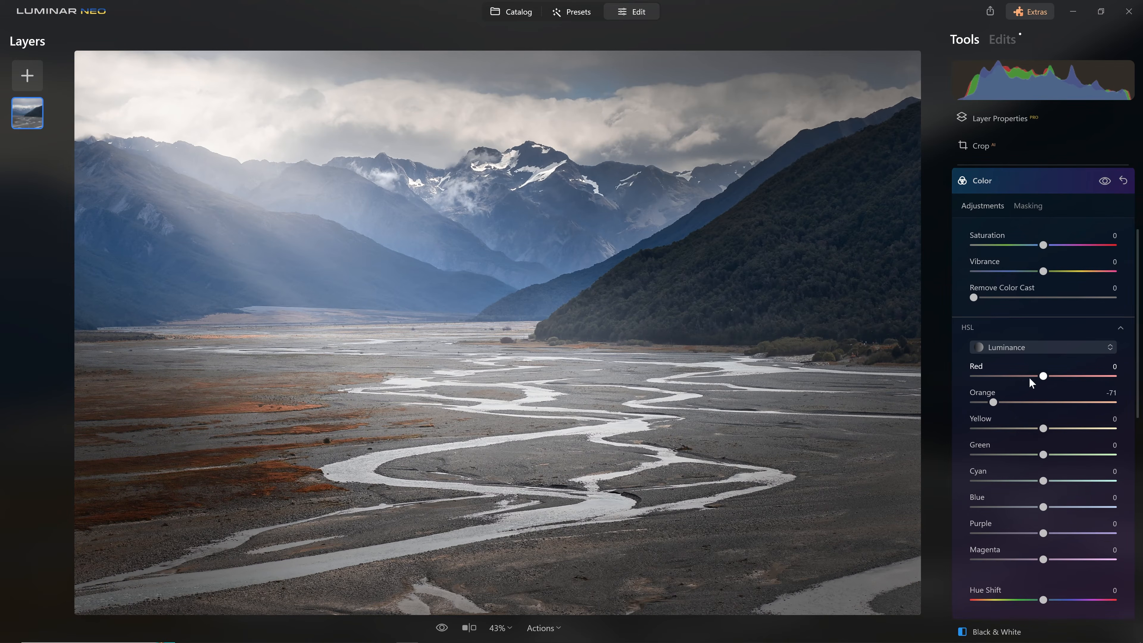
pyautogui.doubleClick(993, 403)
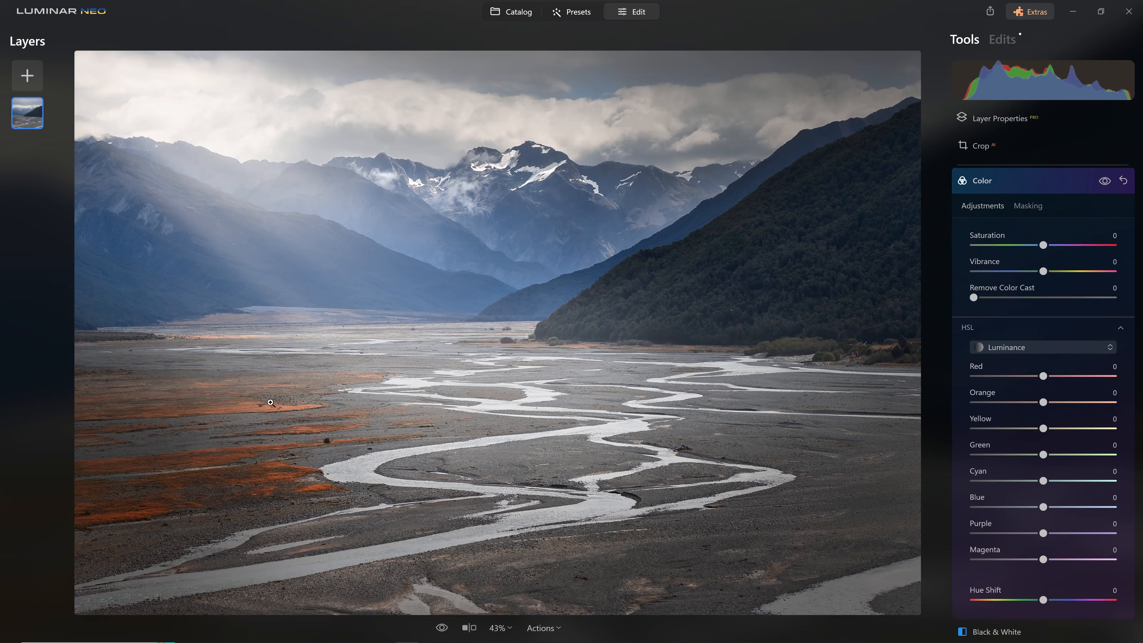
pyautogui.moveTo(1042, 428); pyautogui.dragTo(1019, 431)
pyautogui.doubleClick(1019, 429)
# Step: Start a fresh Color adjustment and reduce the HSL luminance of orange to -60 and yellow to -99
pyautogui.click(1035, 181)
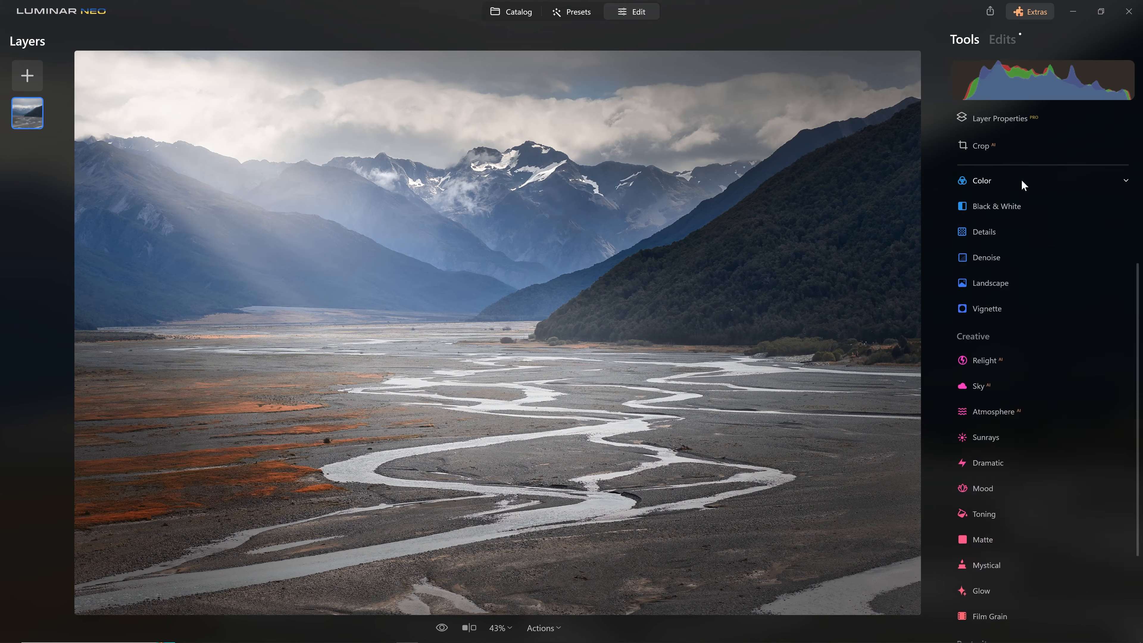
pyautogui.click(1006, 184)
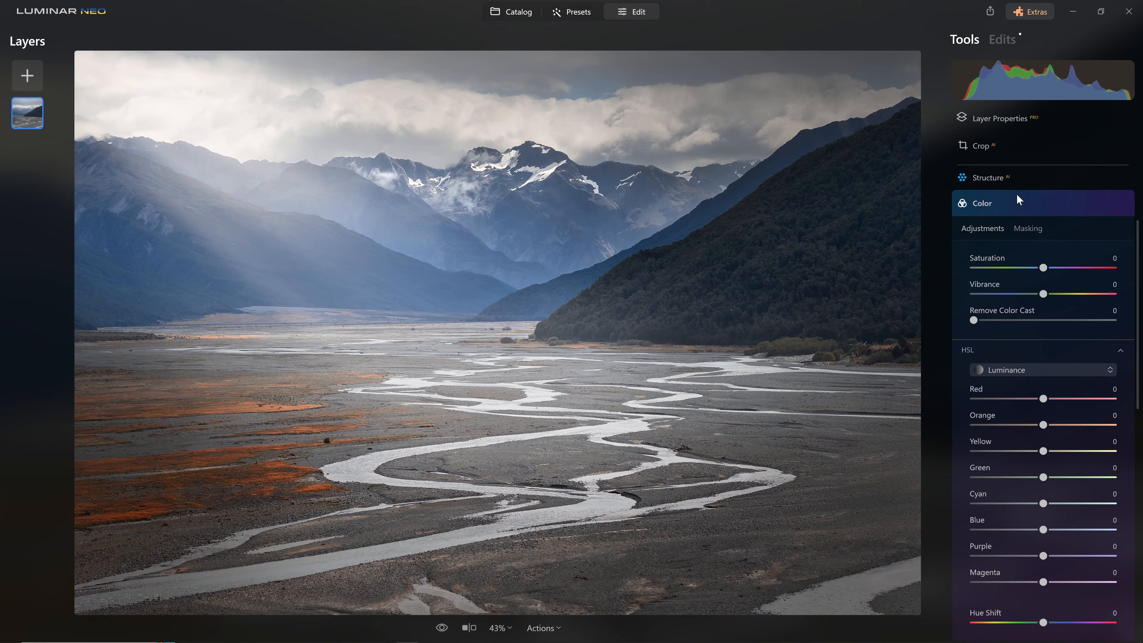
pyautogui.moveTo(1043, 425); pyautogui.dragTo(999, 429)
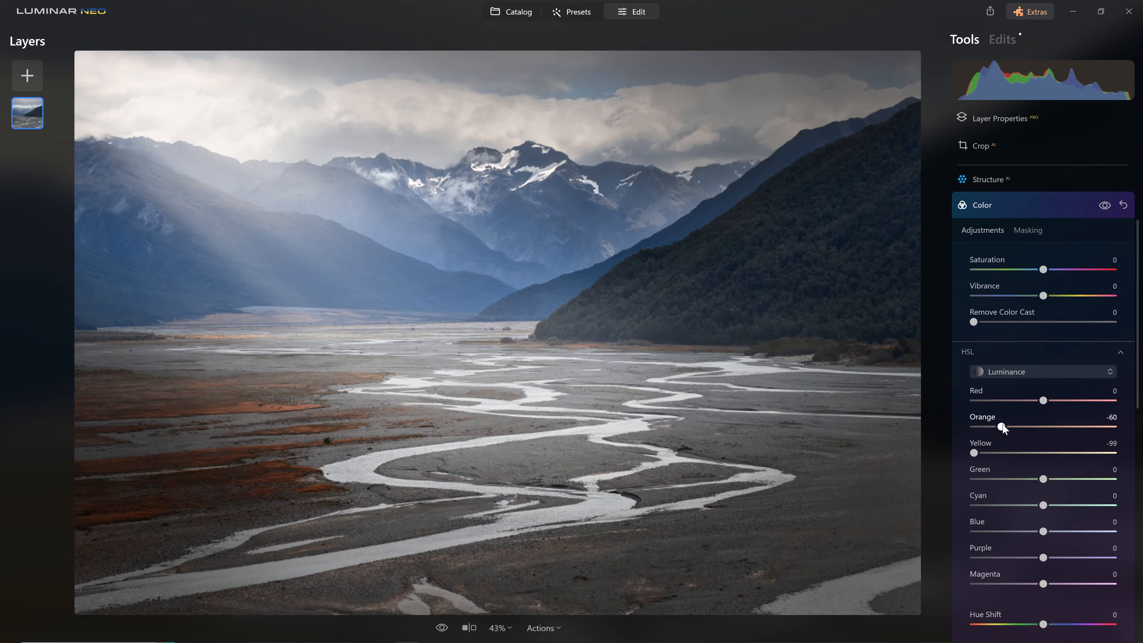
# Step: Brush the new Color adjustment onto the distant orange plain at strength 22, and compare the photo with and without it
pyautogui.click(1031, 233)
pyautogui.click(986, 255)
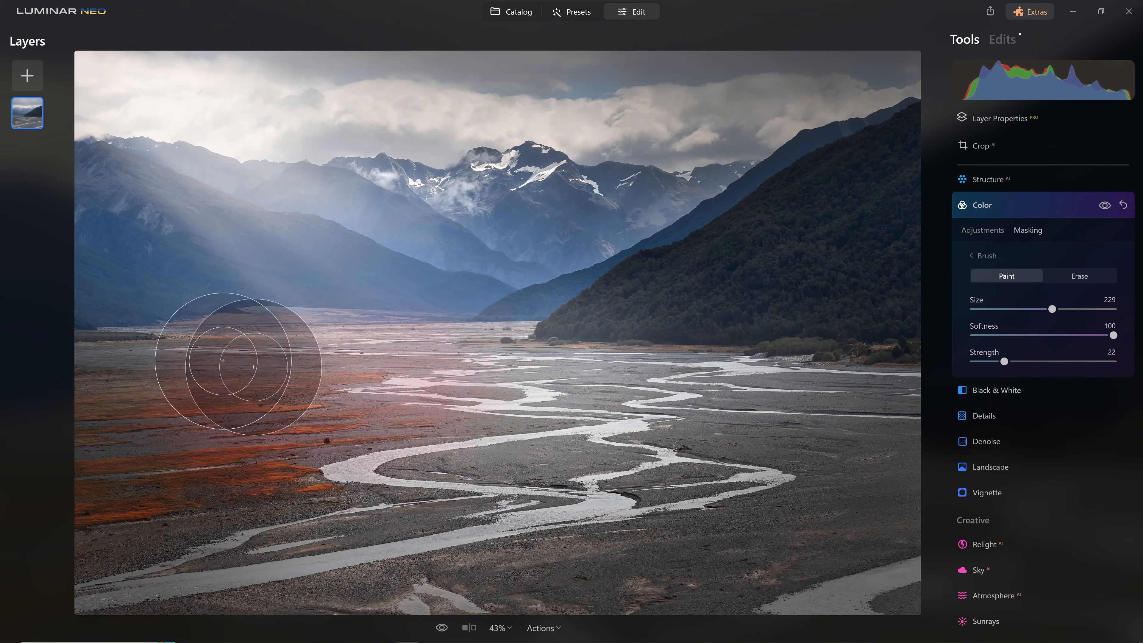
pyautogui.click(1104, 206)
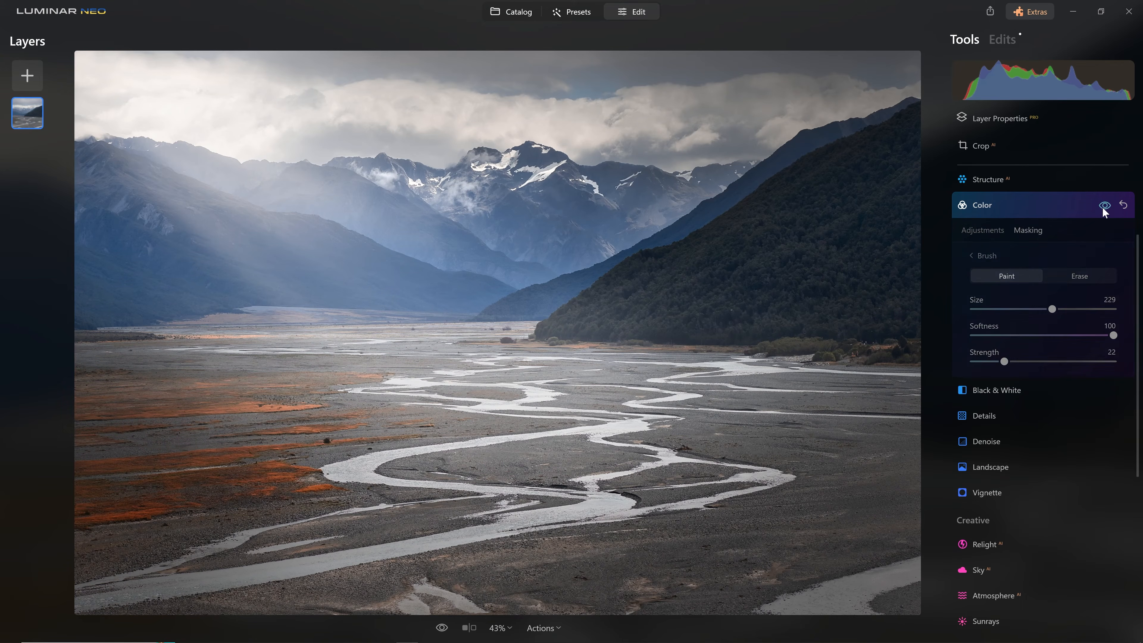
pyautogui.click(1102, 207)
pyautogui.click(1101, 207)
pyautogui.click(1102, 206)
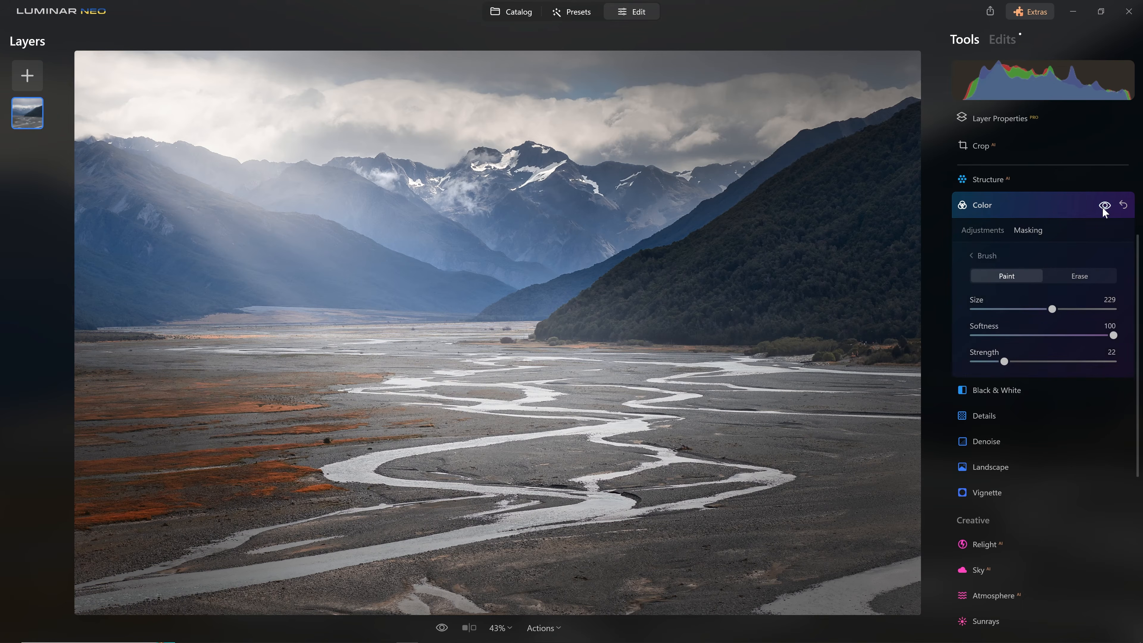
pyautogui.click(988, 209)
# Step: Shape the Develop RGB curve for contrast with a lowered midtone point, a raised highlight point and a slightly lifted shadow point
pyautogui.scroll(2, 1046, 306)
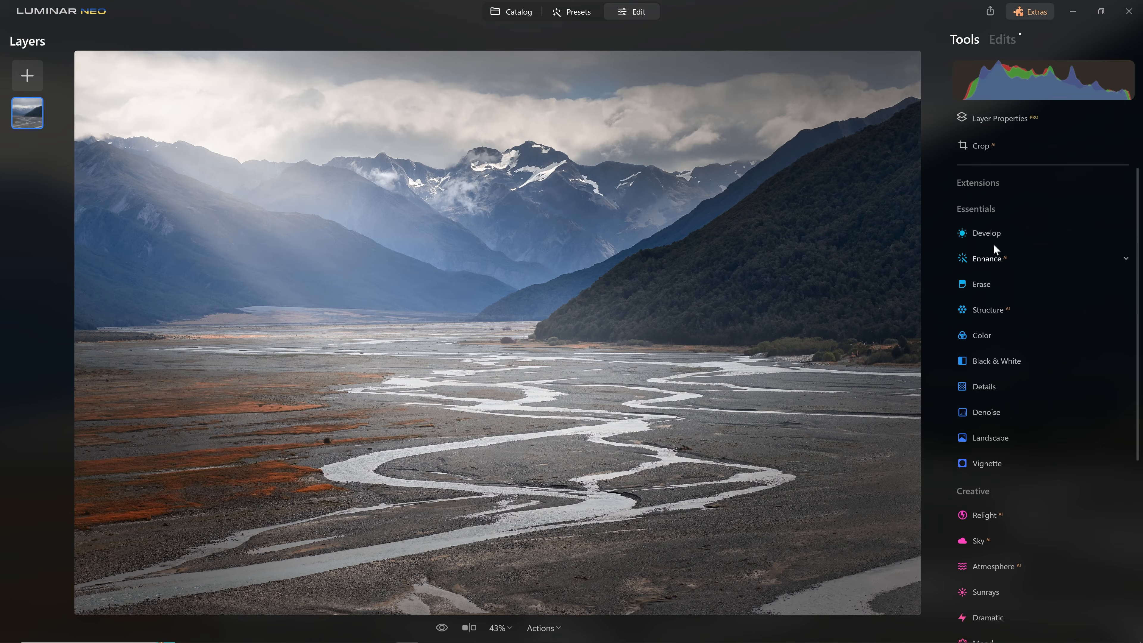
pyautogui.click(1000, 233)
pyautogui.scroll(-2, 1003, 380)
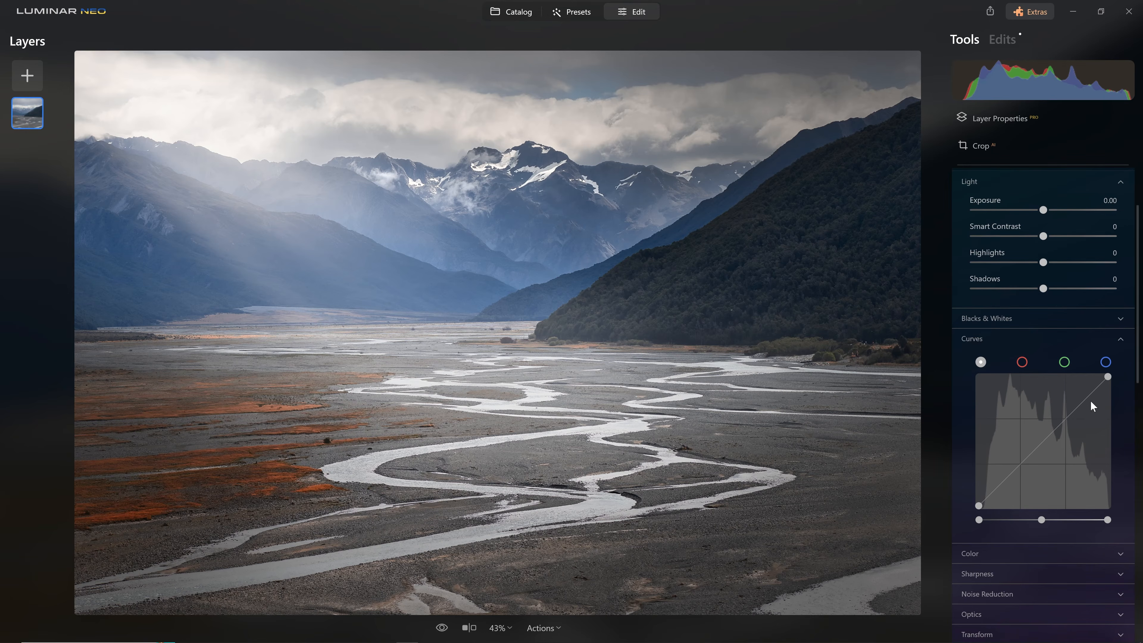
pyautogui.moveTo(1082, 398); pyautogui.dragTo(1046, 466)
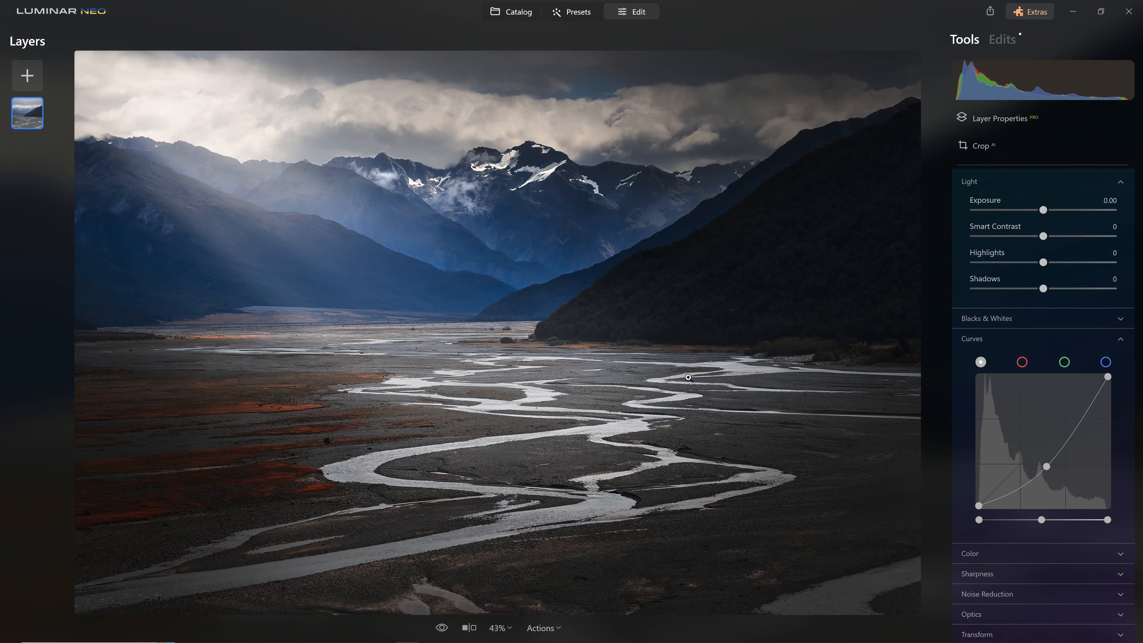
pyautogui.moveTo(1079, 421)
pyautogui.mouseDown()
pyautogui.moveTo(1069, 411)
pyautogui.moveTo(1079, 408)
pyautogui.mouseUp()
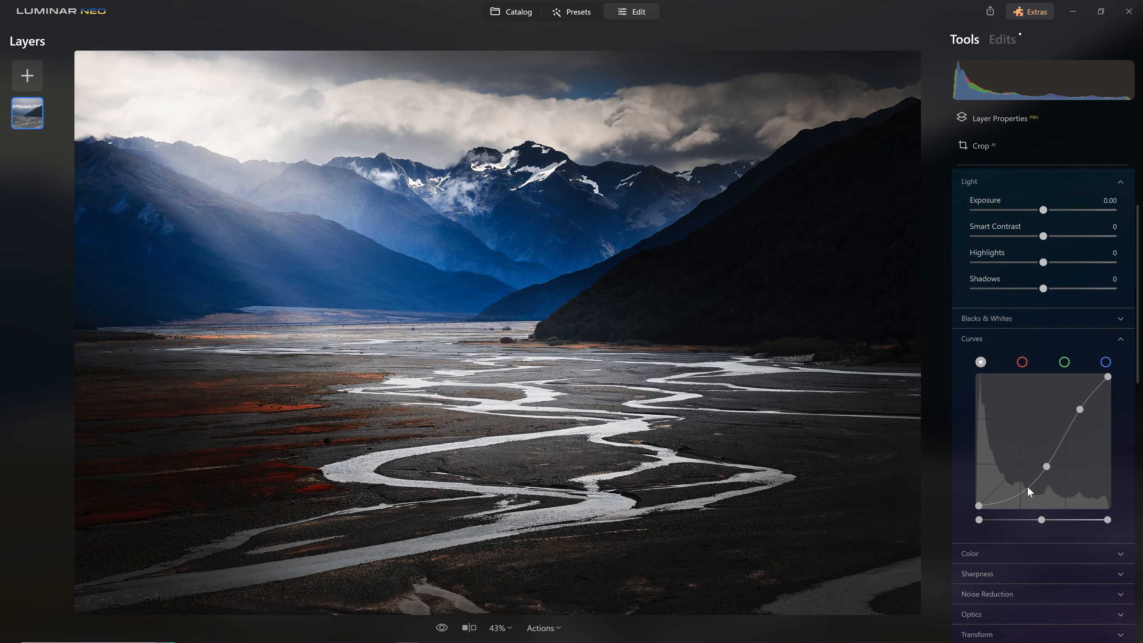
pyautogui.moveTo(1027, 489); pyautogui.dragTo(1015, 487)
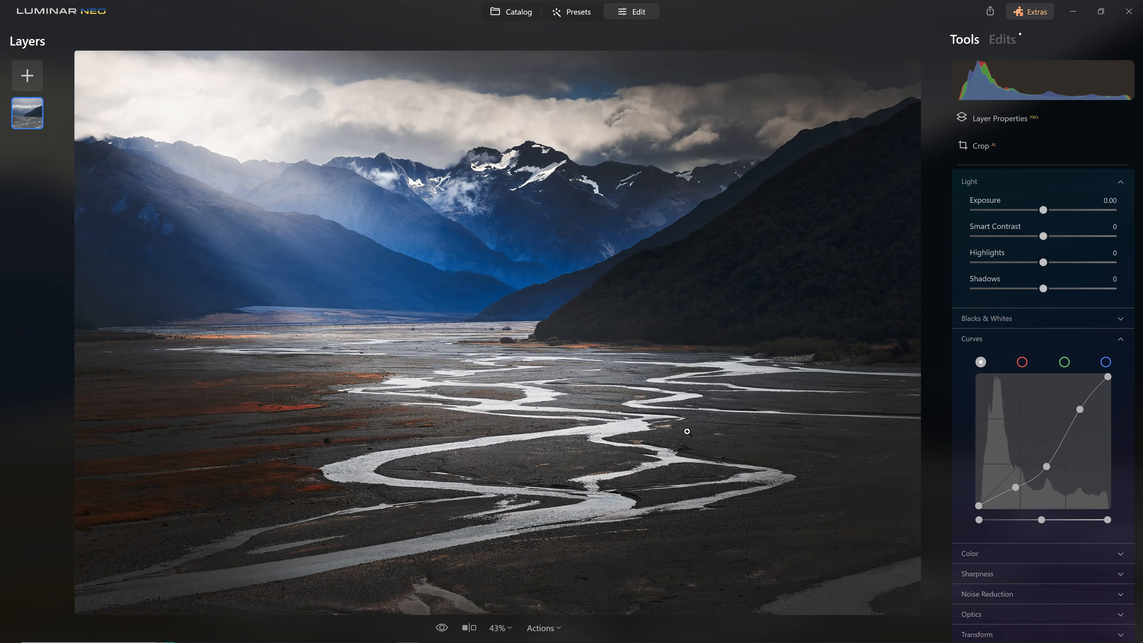
# Step: Erase the Develop effect lightly over the middle of the river with a mask brush at strength 29
pyautogui.scroll(3, 1022, 390)
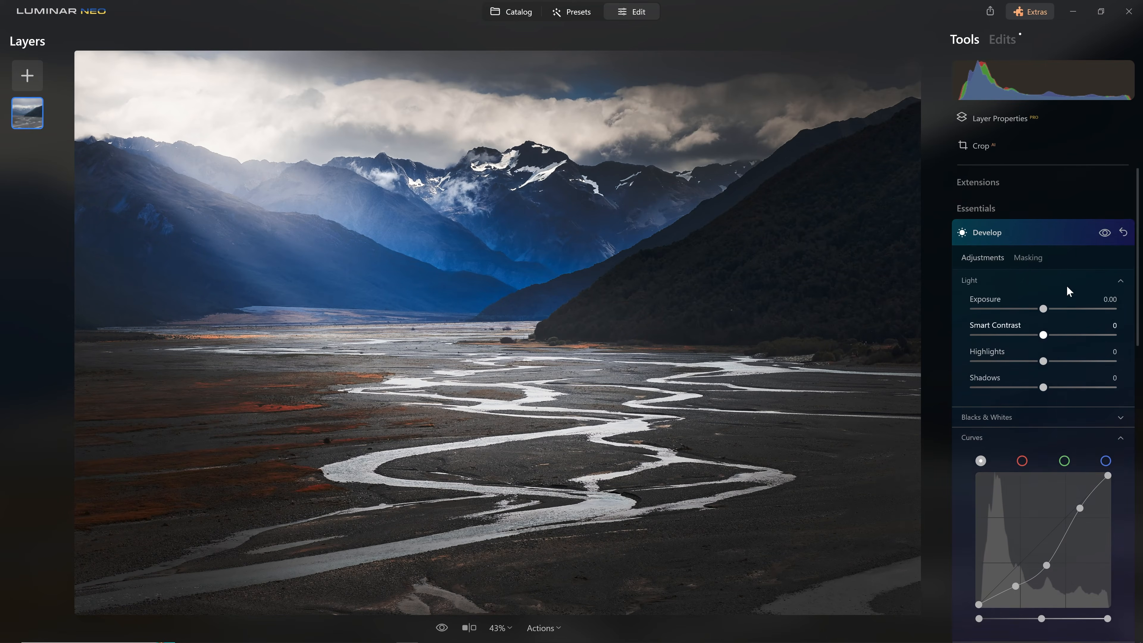
pyautogui.click(1028, 247)
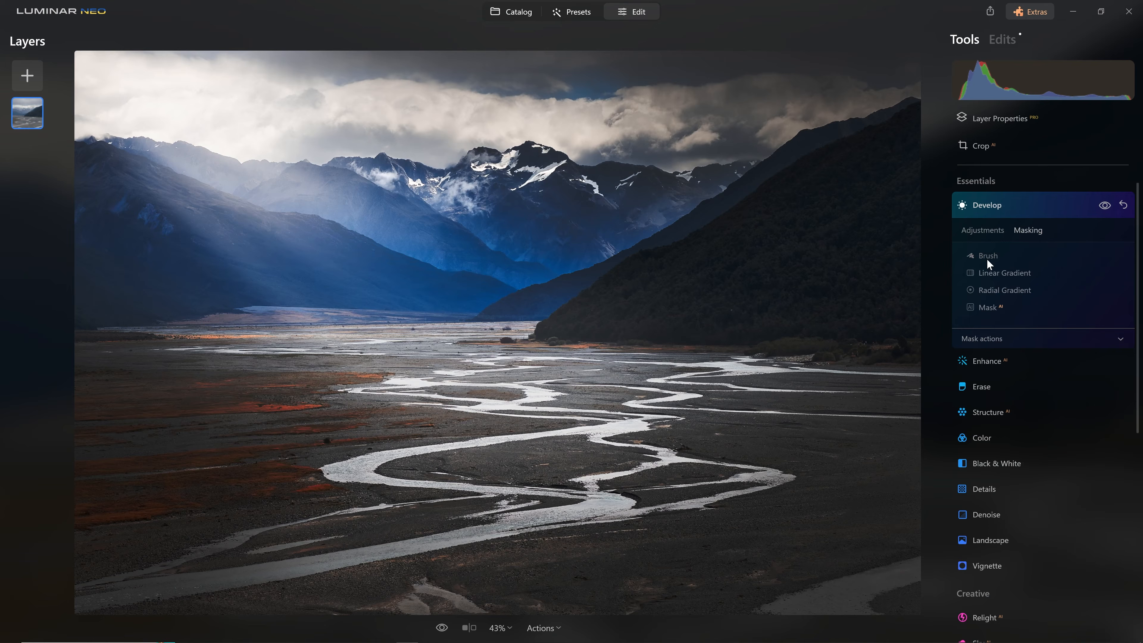
pyautogui.click(986, 258)
pyautogui.moveTo(1003, 361); pyautogui.dragTo(1013, 361)
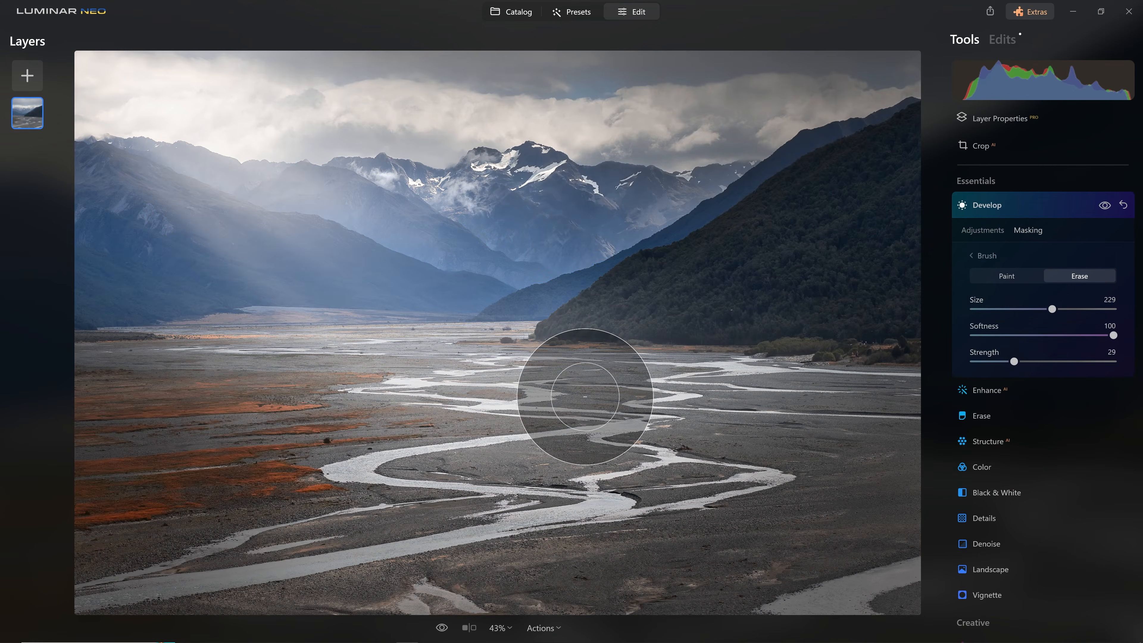
pyautogui.moveTo(587, 396)
pyautogui.mouseDown()
pyautogui.moveTo(338, 410)
pyautogui.moveTo(668, 416)
pyautogui.mouseUp()
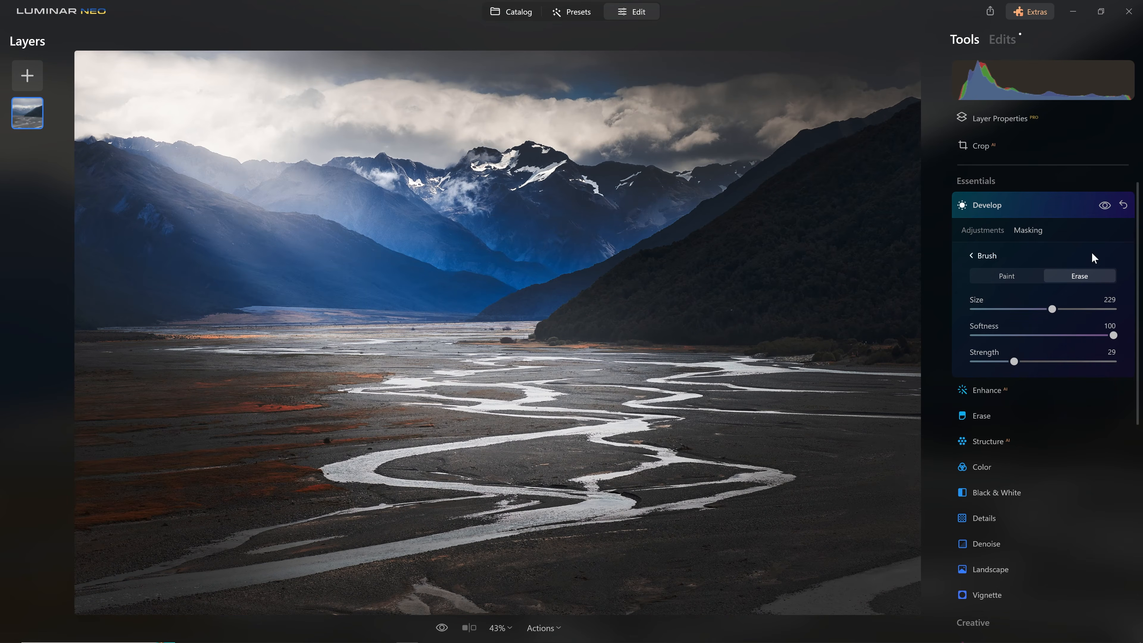
# Step: Show the Develop mask overlay and invert the mask
pyautogui.click(993, 233)
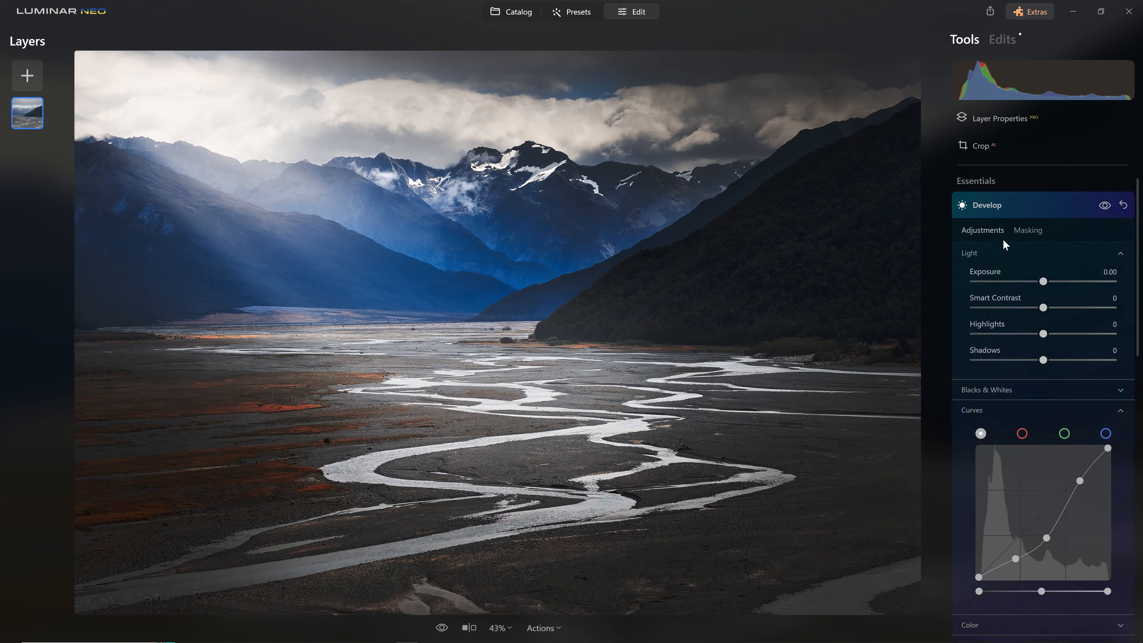
pyautogui.click(1026, 229)
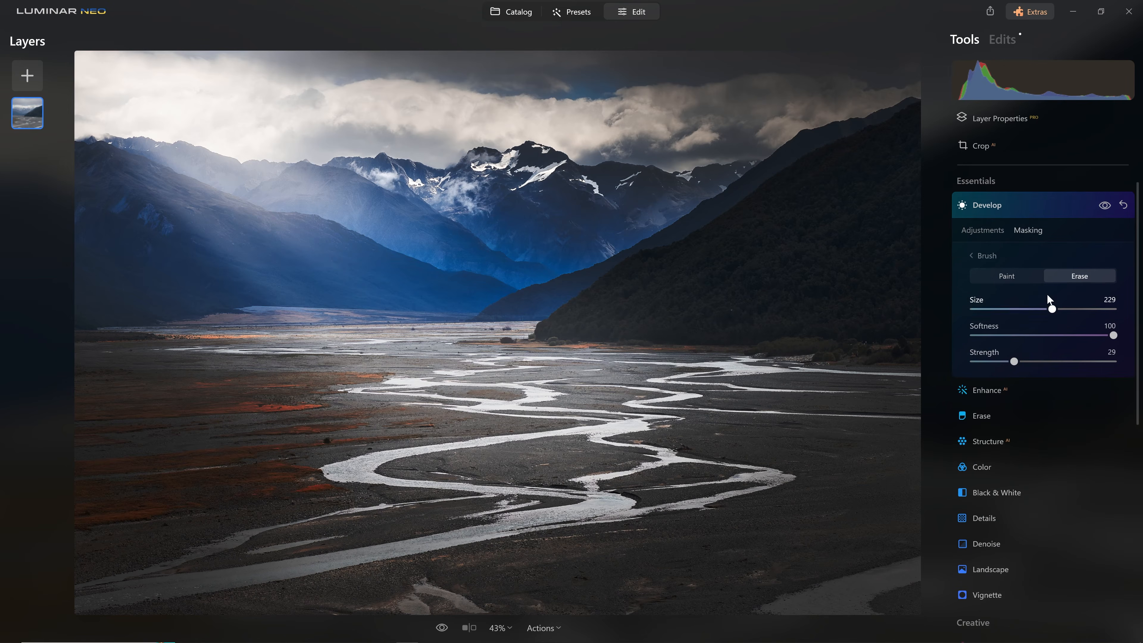
pyautogui.click(990, 254)
pyautogui.click(1027, 338)
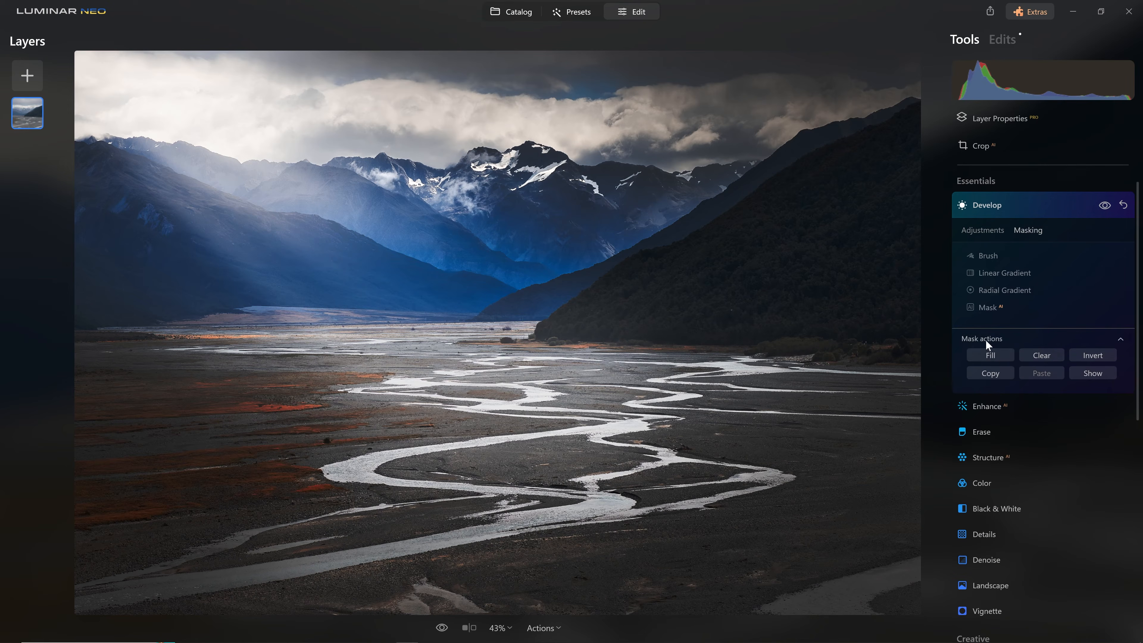
pyautogui.click(1089, 374)
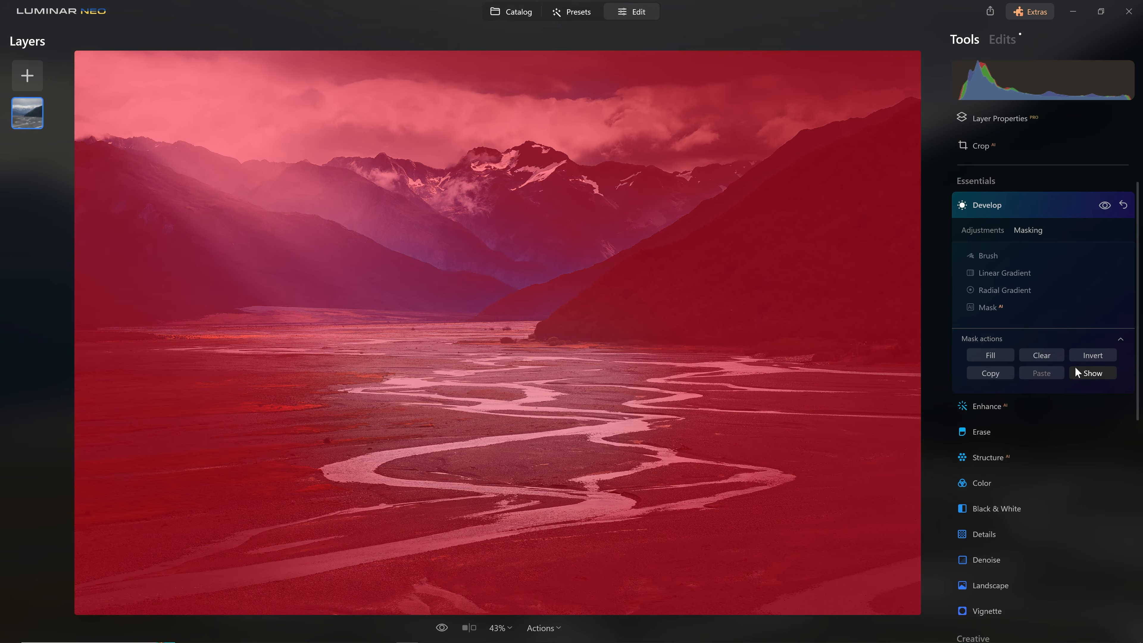
pyautogui.click(1104, 352)
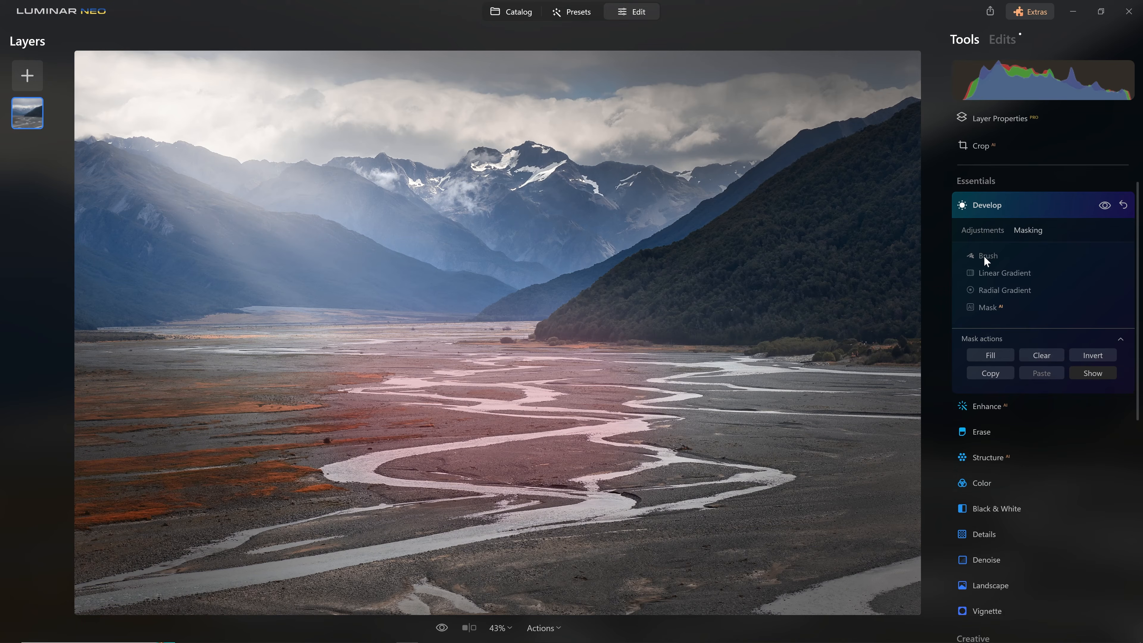
# Step: Paint the river plain and foreground into the Develop mask at strength 29, and hide the mask overlay
pyautogui.click(1001, 259)
pyautogui.click(1025, 282)
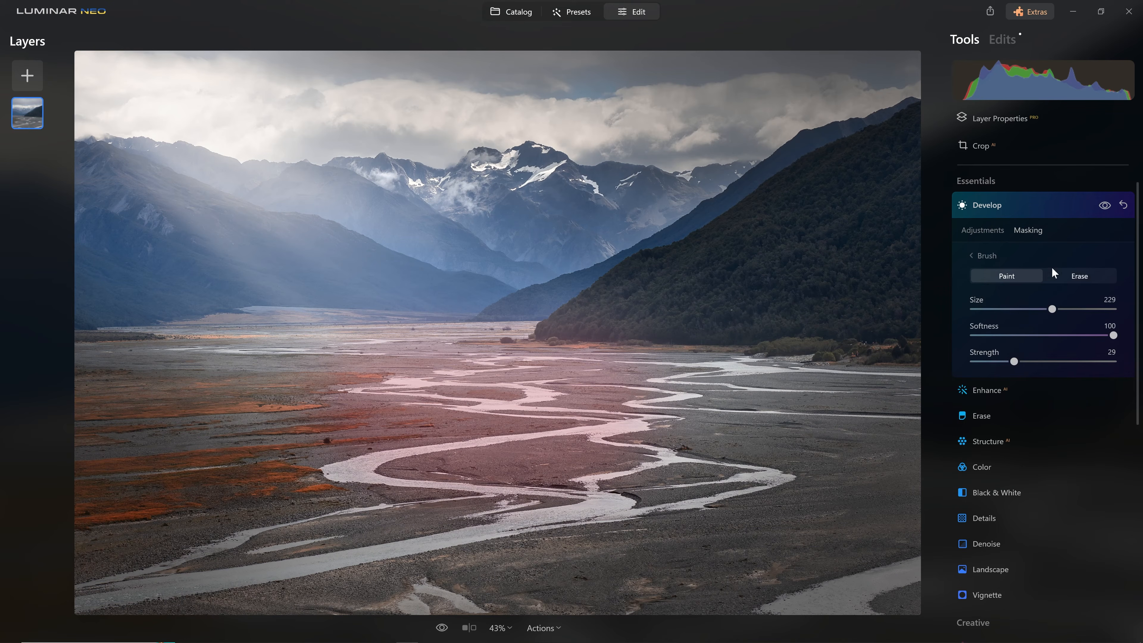
pyautogui.moveTo(478, 405)
pyautogui.mouseDown()
pyautogui.moveTo(308, 357)
pyautogui.moveTo(466, 385)
pyautogui.moveTo(724, 385)
pyautogui.moveTo(753, 419)
pyautogui.moveTo(369, 488)
pyautogui.moveTo(759, 447)
pyautogui.moveTo(560, 498)
pyautogui.moveTo(231, 556)
pyautogui.moveTo(649, 481)
pyautogui.moveTo(718, 490)
pyautogui.moveTo(775, 478)
pyautogui.moveTo(851, 426)
pyautogui.moveTo(277, 561)
pyautogui.moveTo(657, 486)
pyautogui.moveTo(753, 439)
pyautogui.moveTo(455, 406)
pyautogui.moveTo(337, 373)
pyautogui.moveTo(397, 409)
pyautogui.moveTo(532, 438)
pyautogui.moveTo(548, 476)
pyautogui.moveTo(548, 446)
pyautogui.moveTo(585, 438)
pyautogui.moveTo(422, 459)
pyautogui.mouseUp()
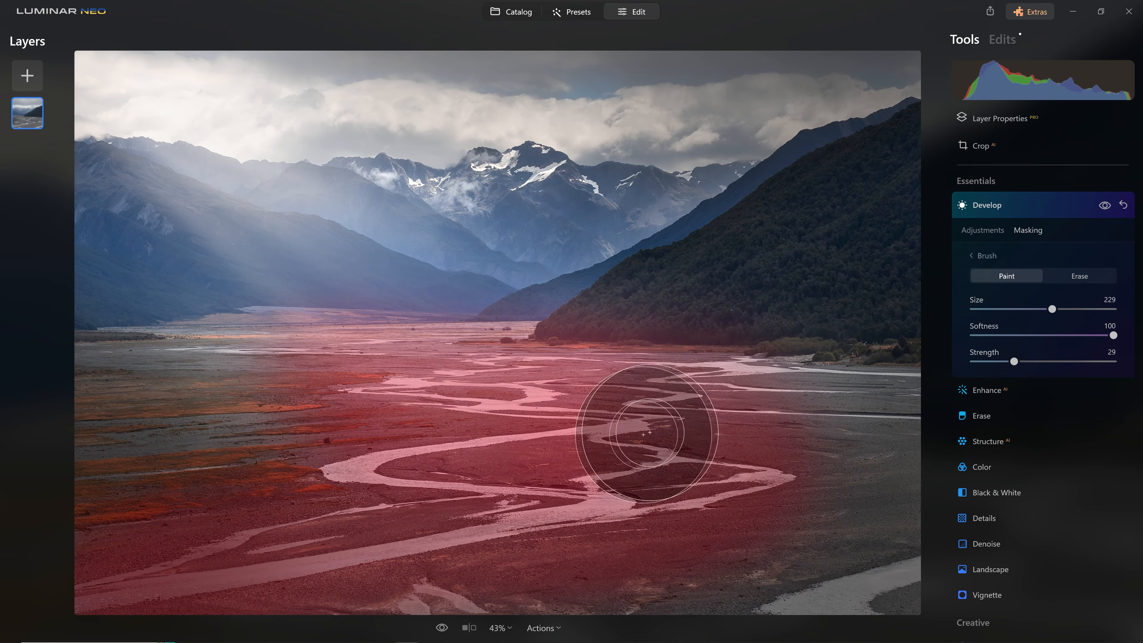
pyautogui.click(988, 256)
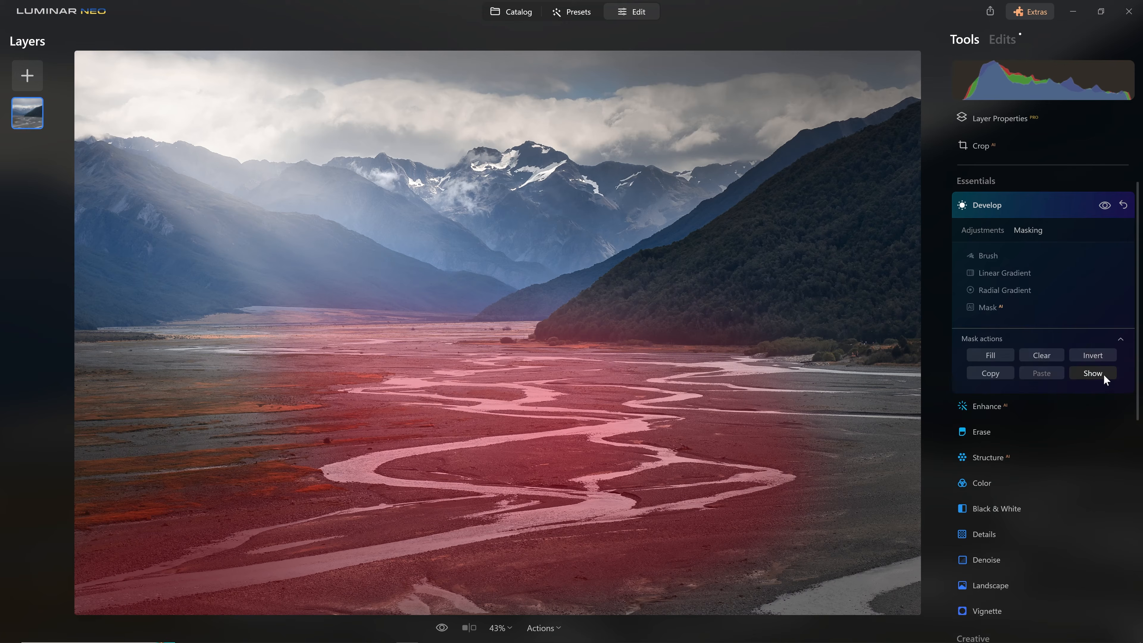
pyautogui.click(1091, 373)
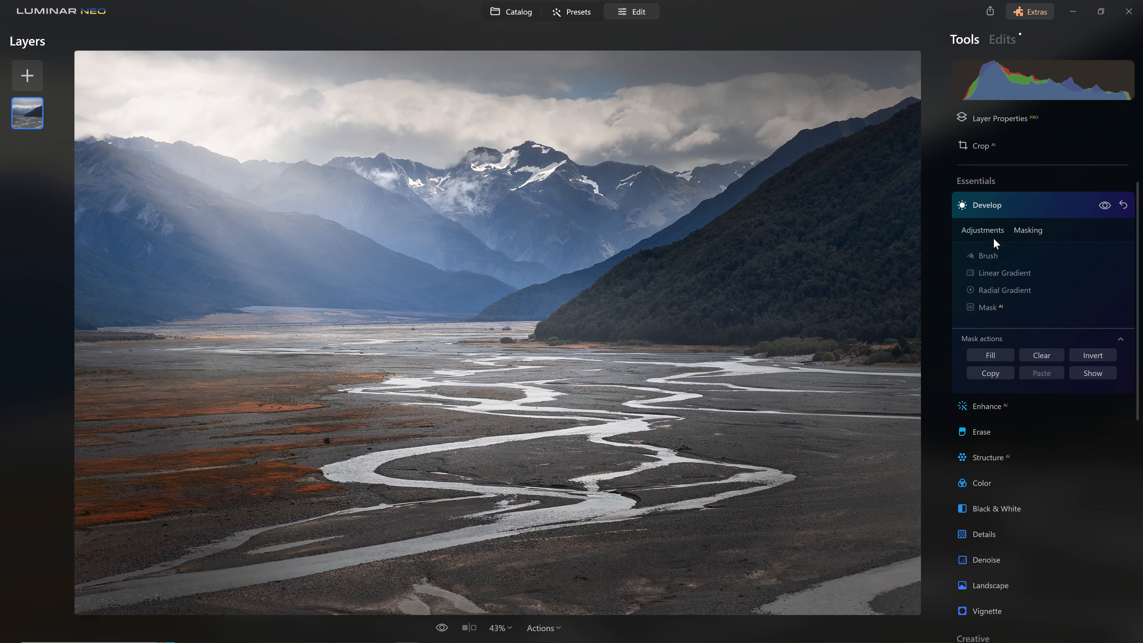
# Step: Brush the Develop effect into the mask over the middle river bends and erase it from the foreground plain at strength 29
pyautogui.click(991, 259)
pyautogui.moveTo(572, 383)
pyautogui.mouseDown()
pyautogui.moveTo(545, 376)
pyautogui.moveTo(701, 422)
pyautogui.mouseUp()
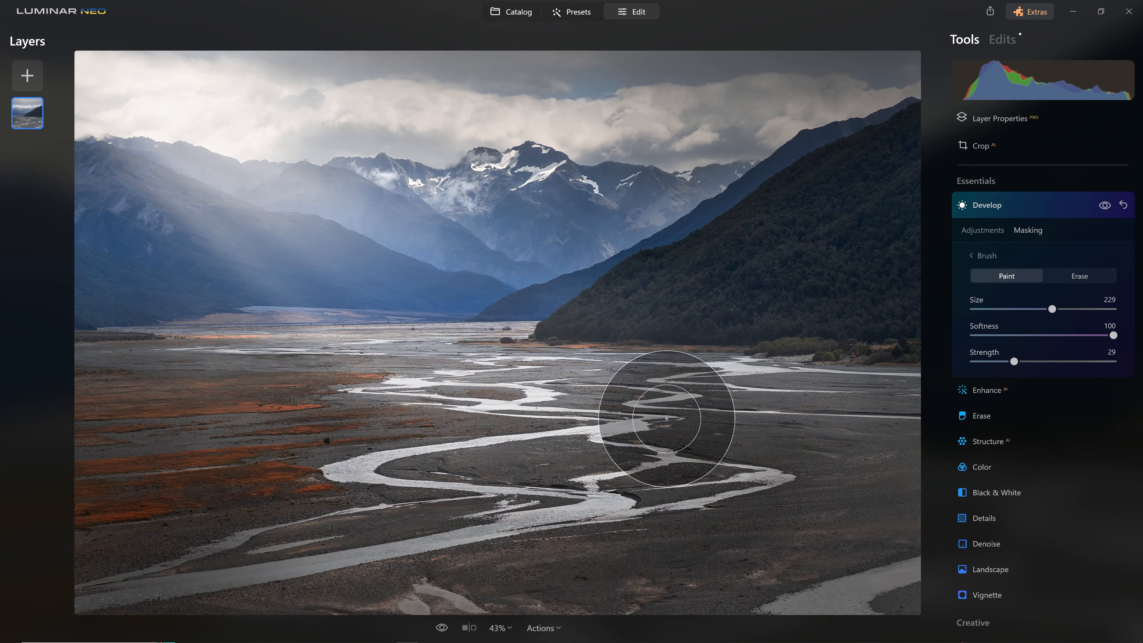
pyautogui.click(1072, 279)
pyautogui.moveTo(342, 540)
pyautogui.mouseDown()
pyautogui.moveTo(299, 561)
pyautogui.moveTo(743, 496)
pyautogui.moveTo(845, 434)
pyautogui.moveTo(918, 476)
pyautogui.mouseUp()
pyautogui.moveTo(822, 497); pyautogui.dragTo(126, 630)
pyautogui.click(1069, 209)
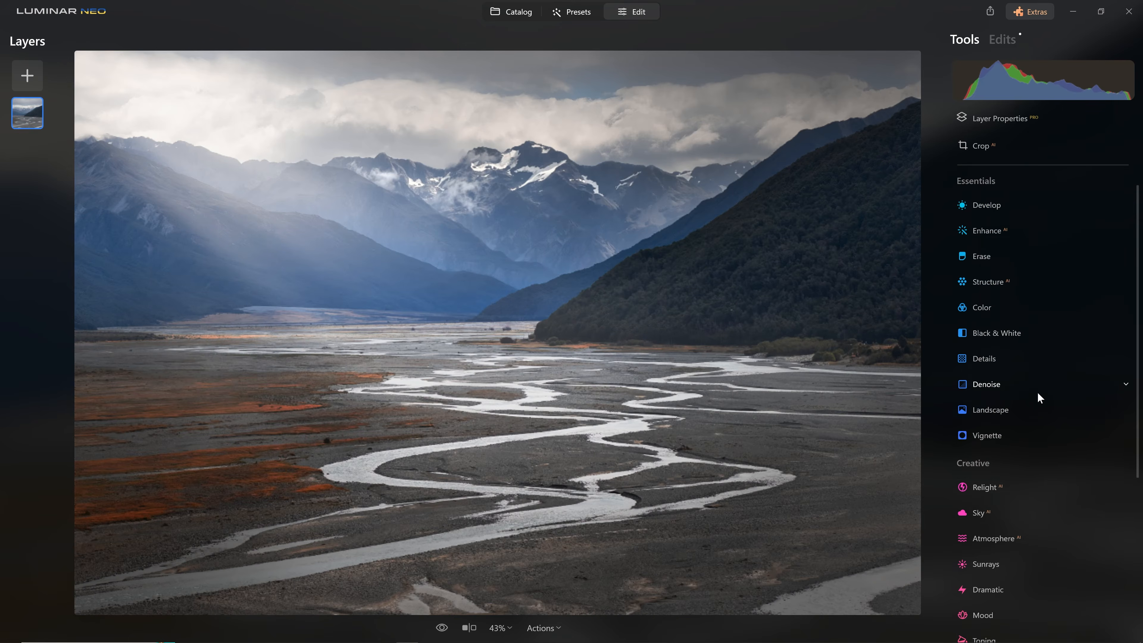
# Step: Apply the Dramatic effect with Local Contrast at 18 and a moderate Amount well below 100
pyautogui.scroll(-4, 1009, 436)
pyautogui.click(1009, 440)
pyautogui.moveTo(979, 508); pyautogui.dragTo(1126, 515)
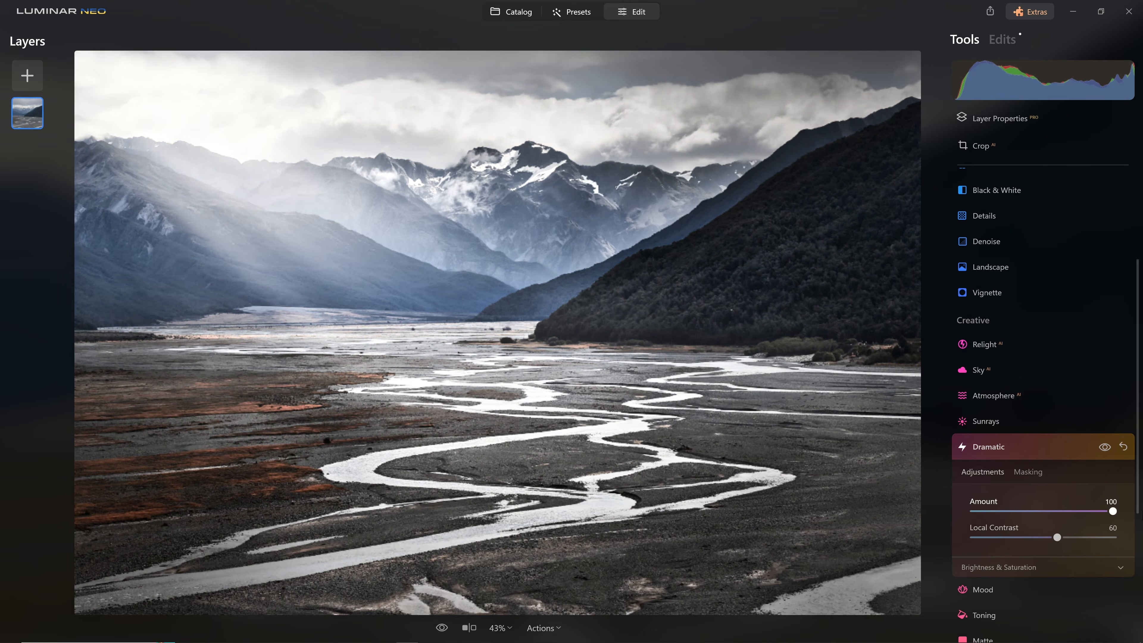
pyautogui.moveTo(1057, 542); pyautogui.dragTo(999, 523)
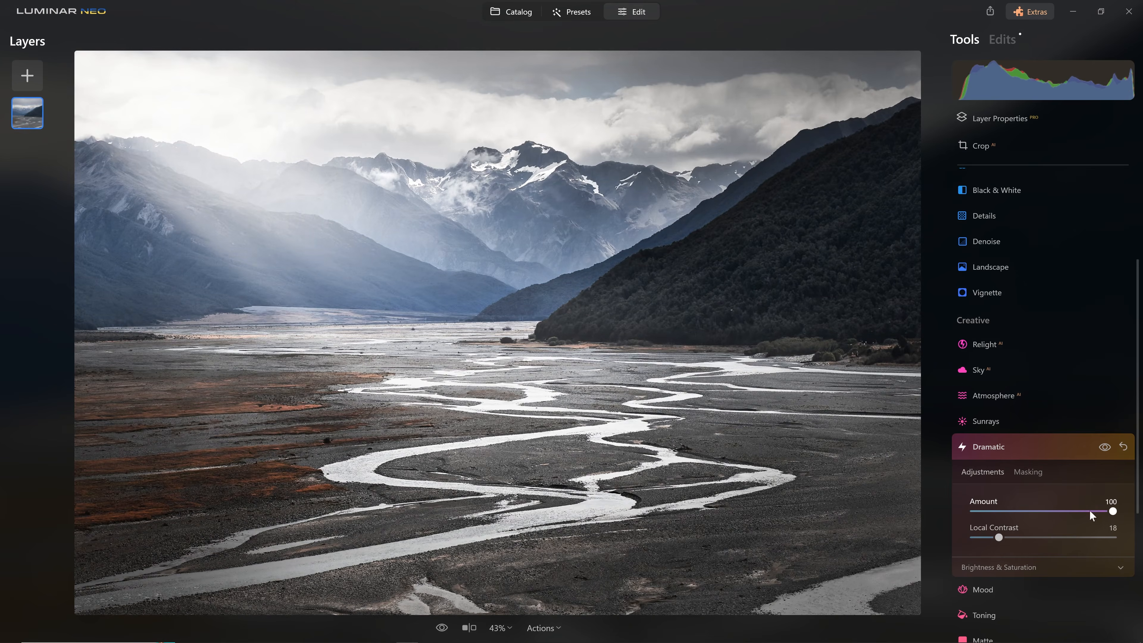
pyautogui.moveTo(1112, 512); pyautogui.dragTo(1009, 515)
pyautogui.click(1057, 448)
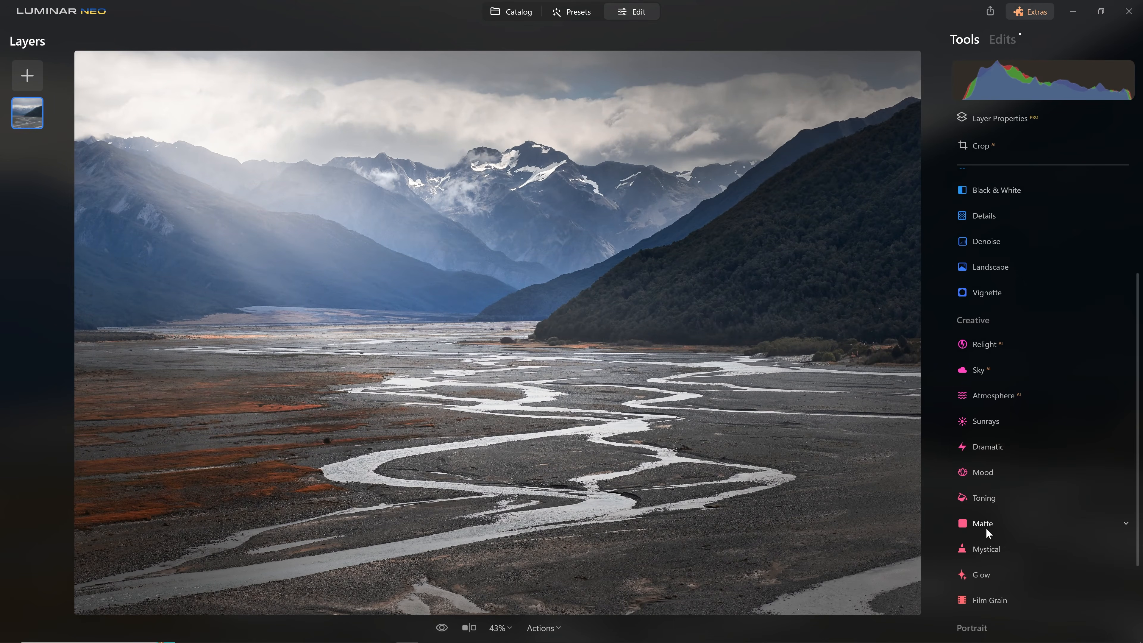
# Step: Add the Mystical effect, compare the photo with and without it, and set its Amount to 17
pyautogui.click(1000, 546)
pyautogui.moveTo(973, 526); pyautogui.dragTo(1020, 526)
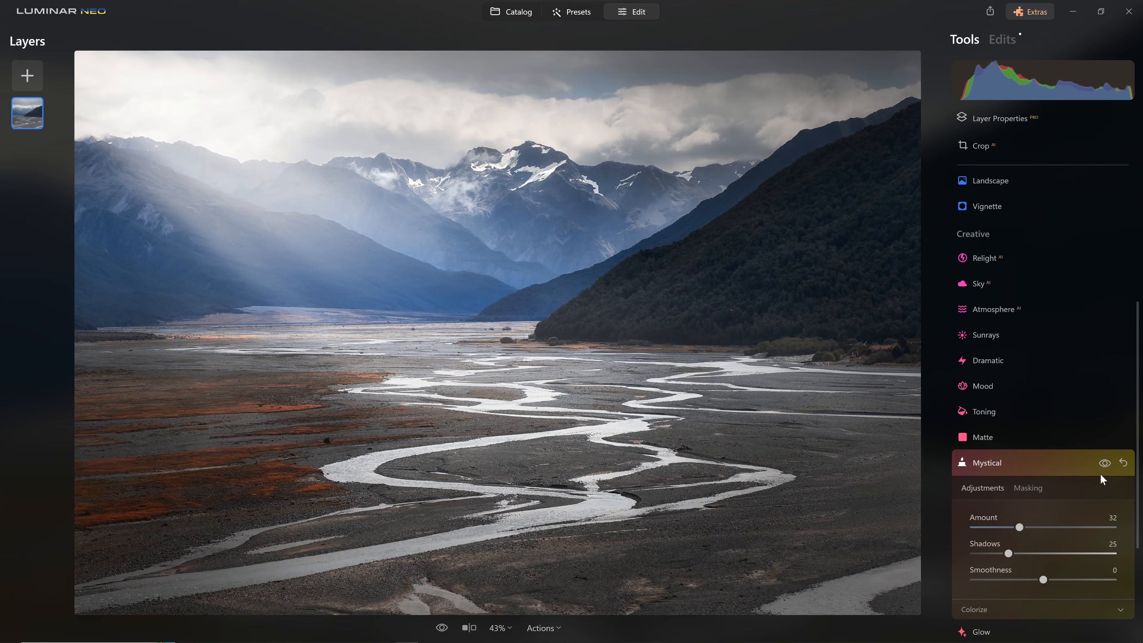
pyautogui.click(1104, 463)
pyautogui.click(1105, 463)
pyautogui.moveTo(1019, 527); pyautogui.dragTo(997, 527)
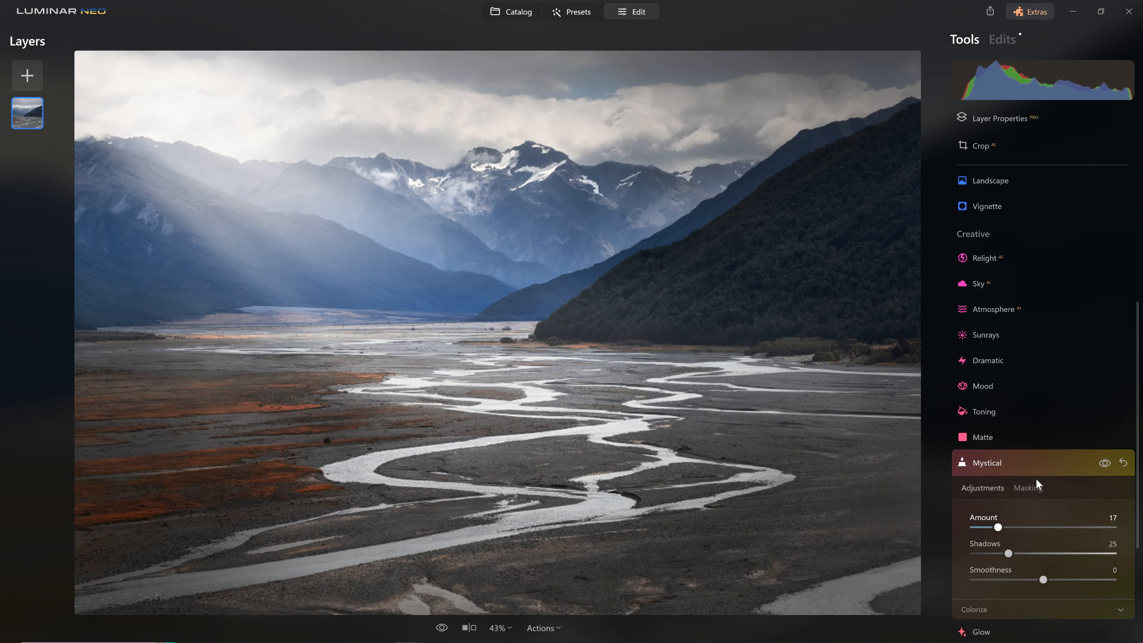
pyautogui.click(1038, 465)
# Step: Apply the Smokey creative LUT in Mood and raise its Amount to 100
pyautogui.click(1026, 384)
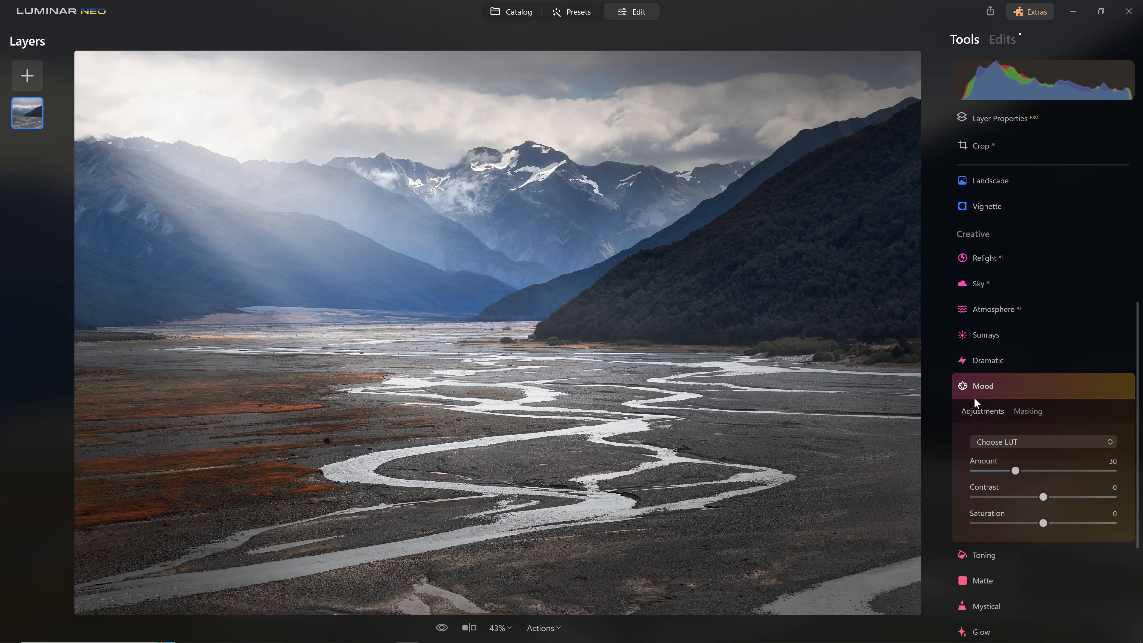
pyautogui.click(997, 444)
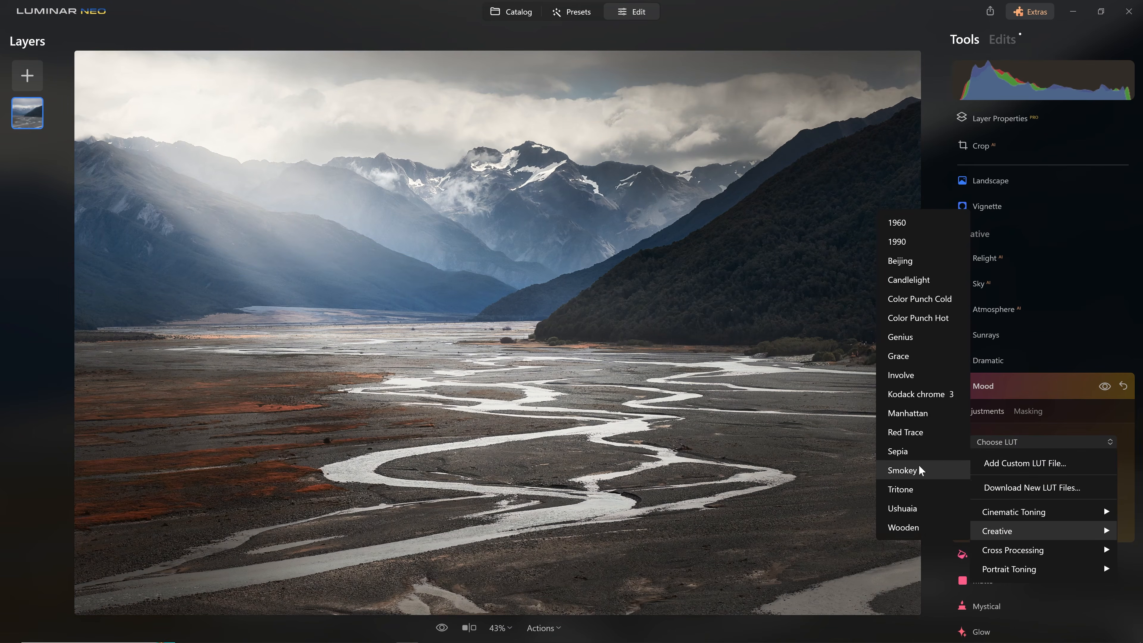
pyautogui.click(919, 465)
pyautogui.moveTo(1016, 470); pyautogui.dragTo(1055, 475)
pyautogui.moveTo(1053, 471); pyautogui.dragTo(1113, 470)
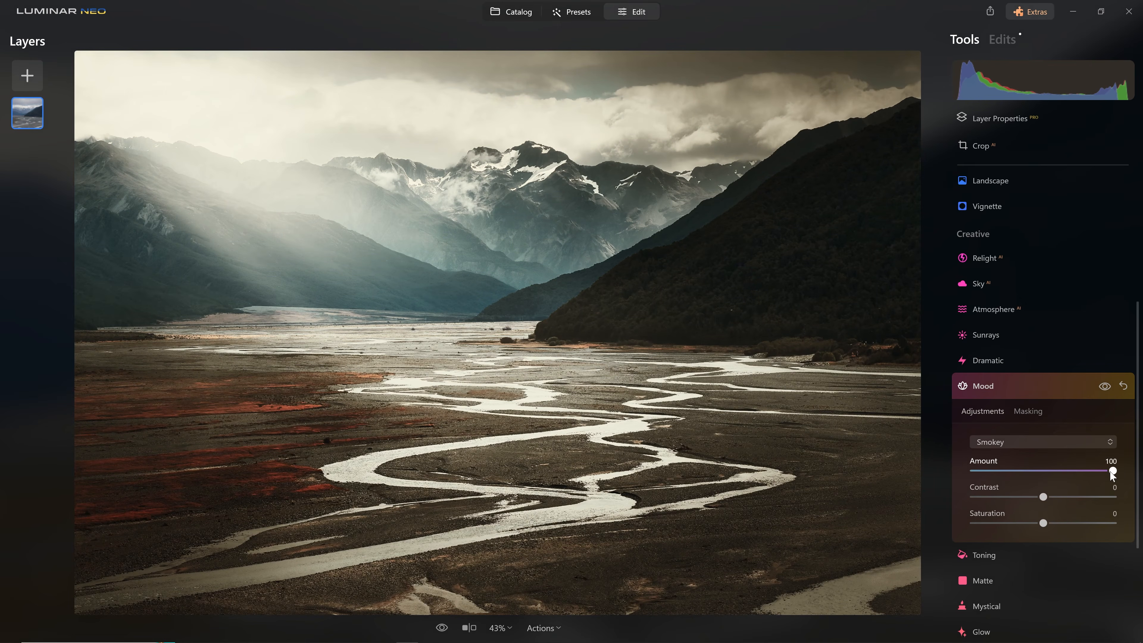
# Step: Set the Mood Contrast to -19, Saturation to -10 and Amount to 30, and compare the photo with and without Mood
pyautogui.moveTo(1043, 497); pyautogui.dragTo(1035, 522)
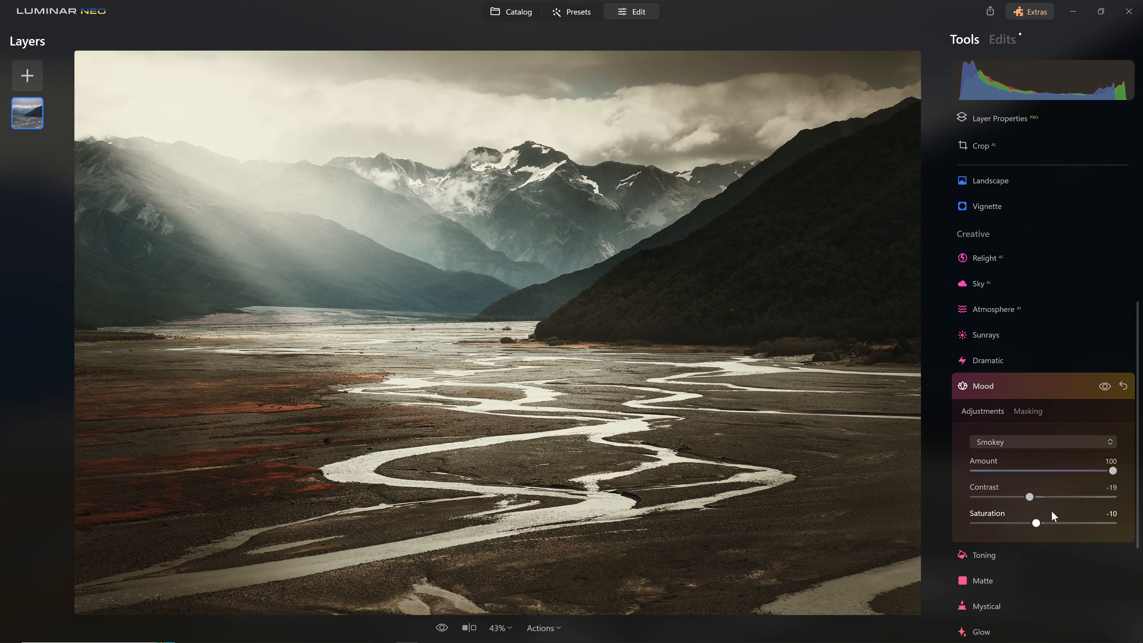
pyautogui.moveTo(1112, 470); pyautogui.dragTo(1015, 471)
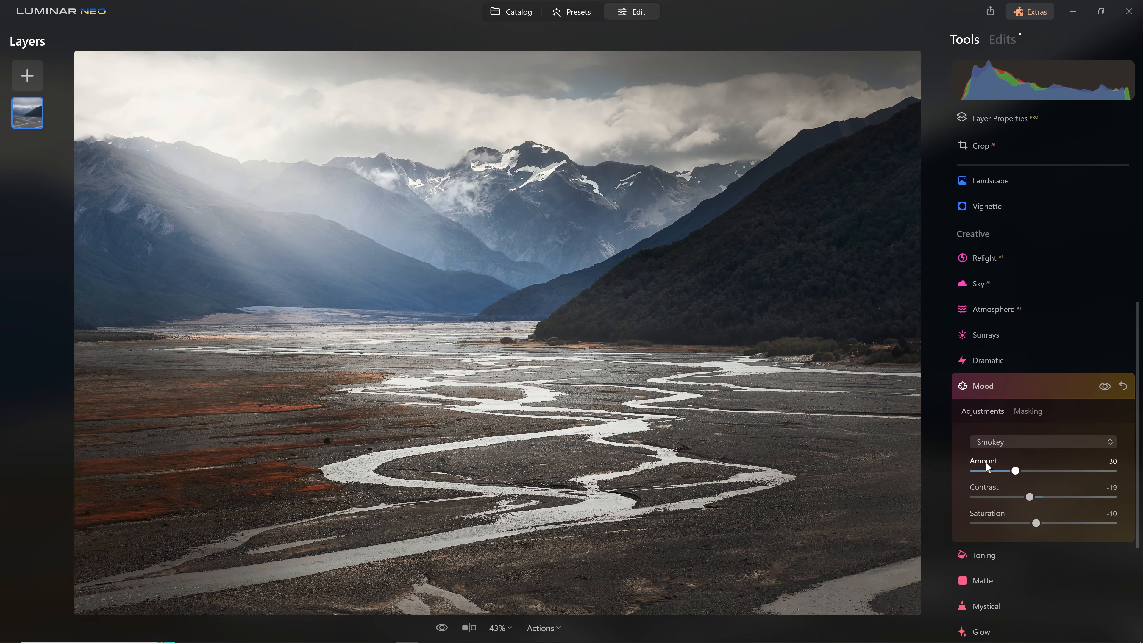
pyautogui.click(1103, 387)
pyautogui.click(1104, 388)
pyautogui.click(1104, 386)
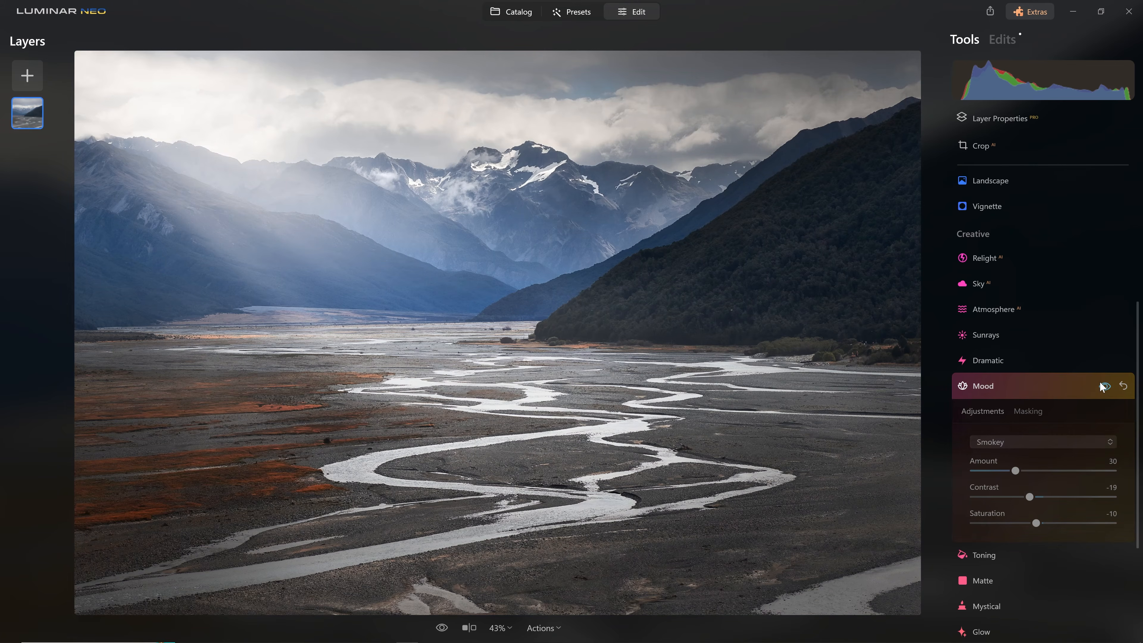
pyautogui.click(1103, 386)
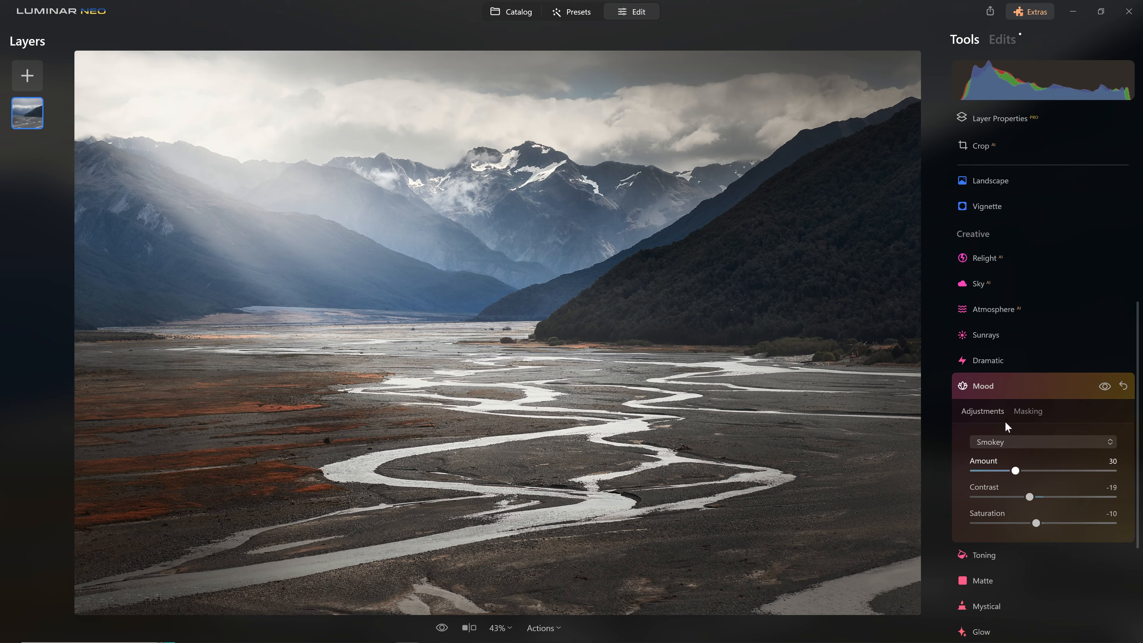
pyautogui.click(1024, 382)
# Step: Clone dark riverbed texture over the bright water patch in the photo's lower-right corner
pyautogui.scroll(-1, 1028, 446)
pyautogui.click(995, 627)
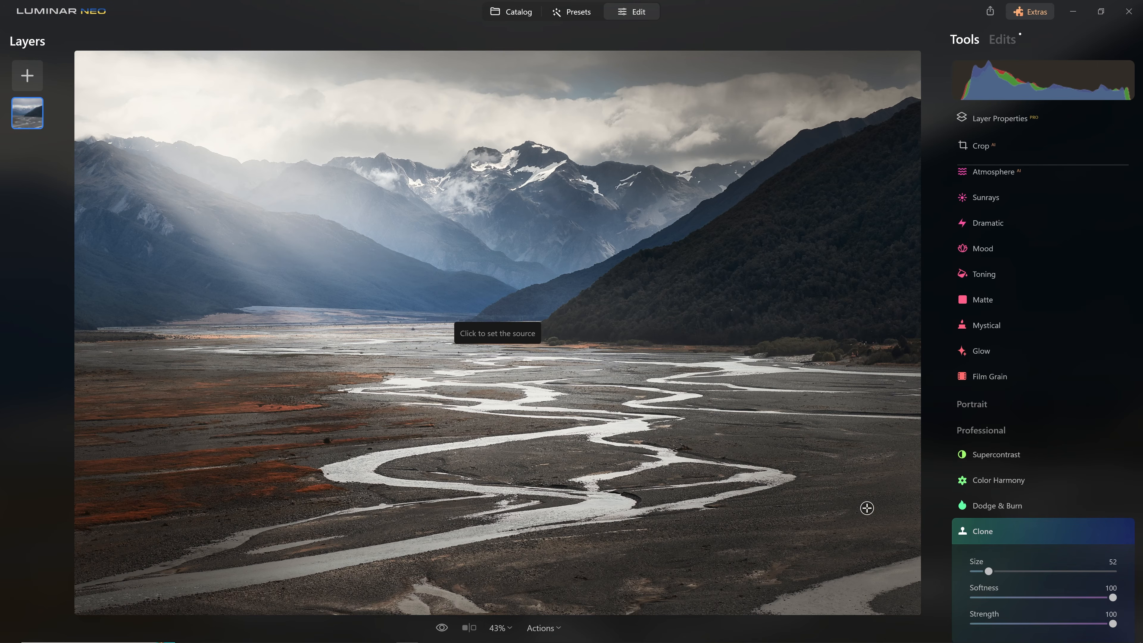
pyautogui.click(877, 515)
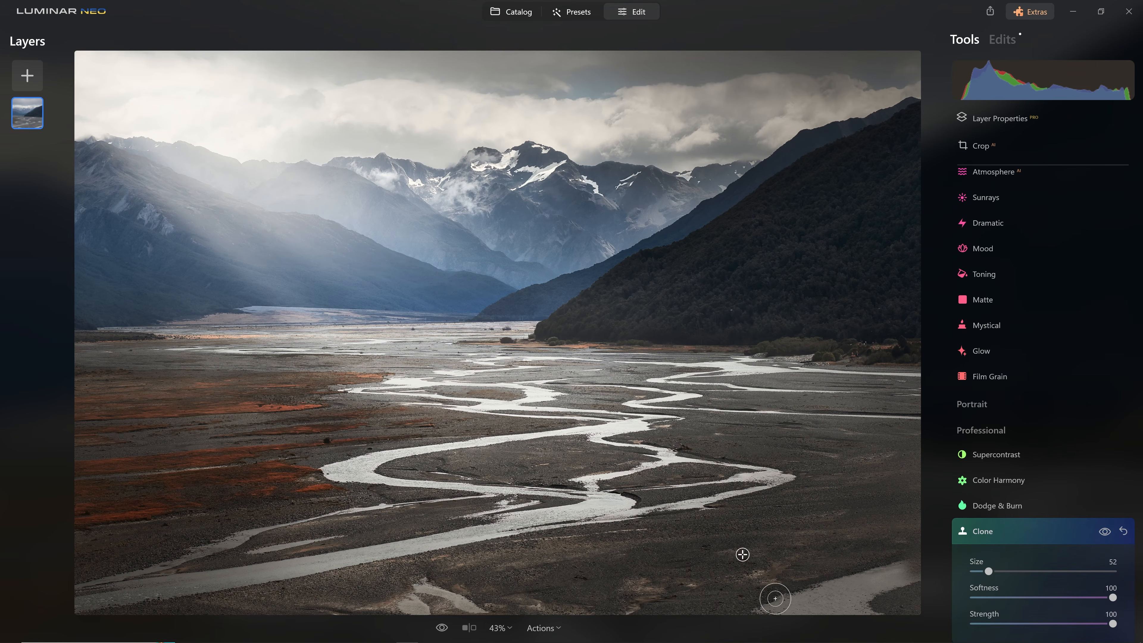
pyautogui.moveTo(886, 571)
pyautogui.mouseDown()
pyautogui.moveTo(861, 606)
pyautogui.moveTo(790, 611)
pyautogui.moveTo(847, 609)
pyautogui.moveTo(860, 586)
pyautogui.moveTo(873, 604)
pyautogui.moveTo(846, 617)
pyautogui.moveTo(836, 608)
pyautogui.moveTo(871, 624)
pyautogui.mouseUp()
pyautogui.keyDown('alt'); pyautogui.click(868, 529); pyautogui.keyUp('alt')
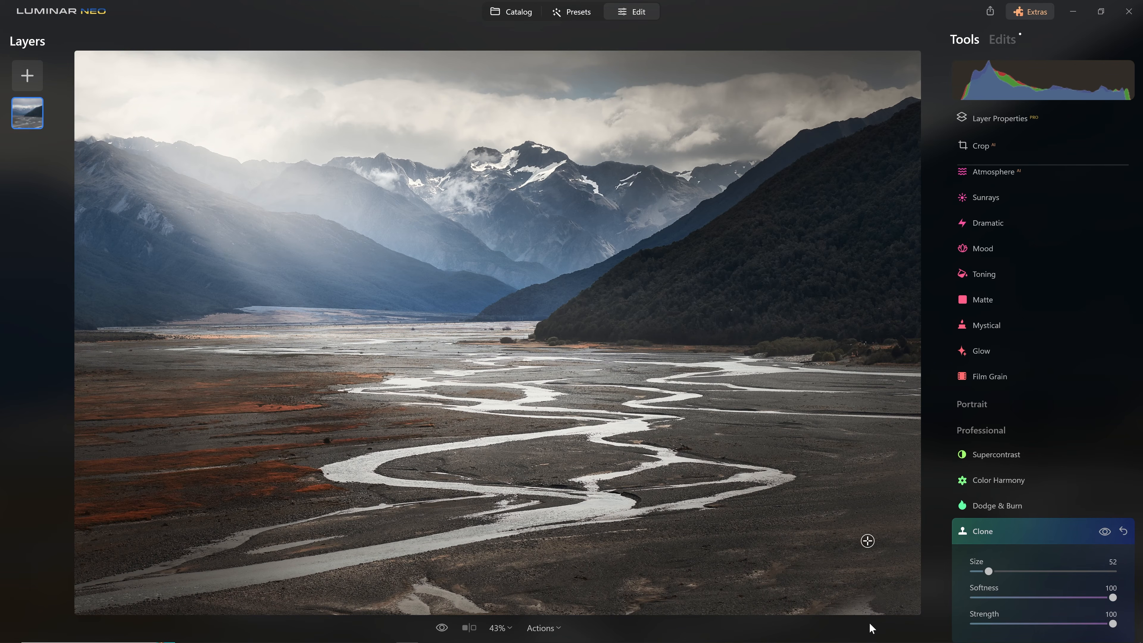
pyautogui.press('alt')
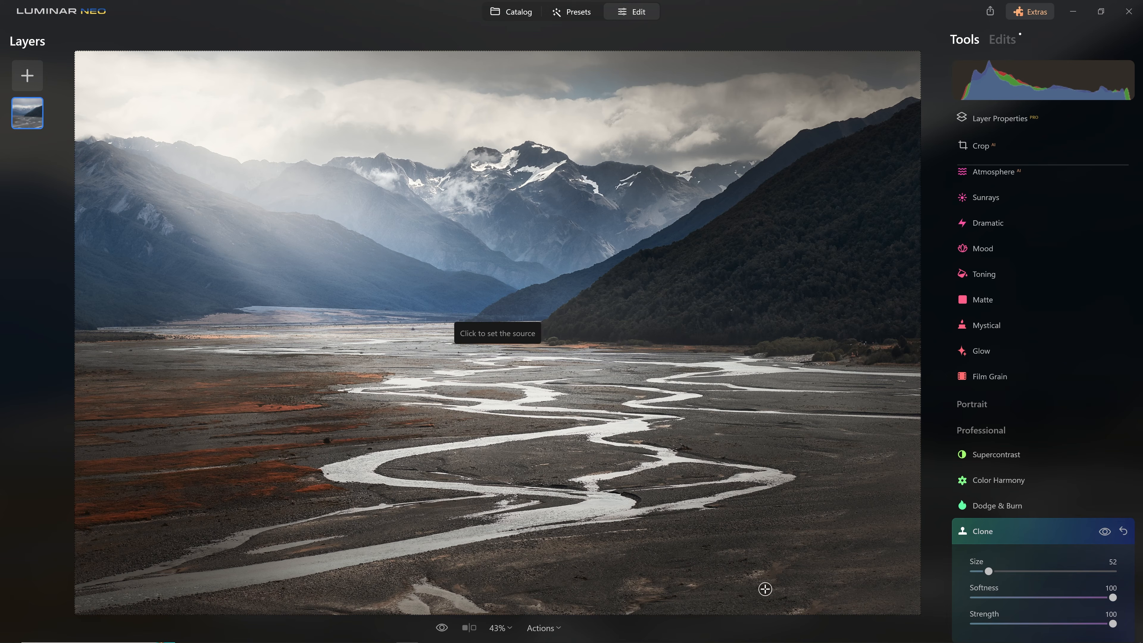
pyautogui.keyDown('alt'); pyautogui.click(705, 605); pyautogui.keyUp('alt')
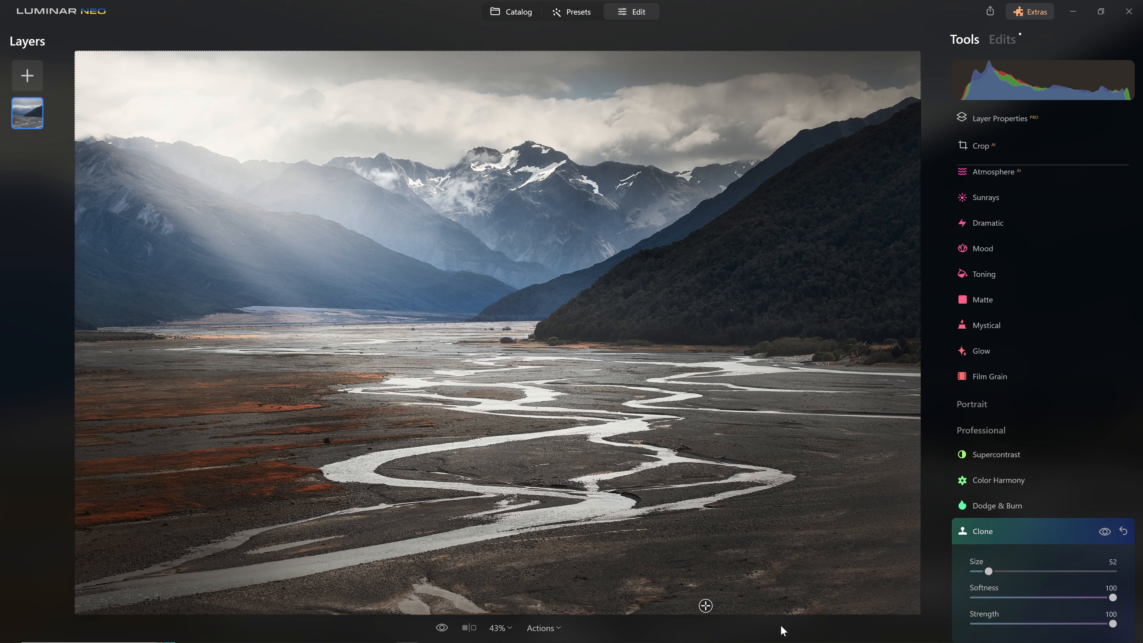
pyautogui.moveTo(793, 611); pyautogui.dragTo(805, 612)
# Step: Clone riverbed over the bright puddle at the photo's bottom edge below the main river, and compare with and without Clone
pyautogui.keyDown('alt'); pyautogui.click(523, 567); pyautogui.keyUp('alt')
pyautogui.moveTo(420, 586)
pyautogui.mouseDown()
pyautogui.moveTo(488, 607)
pyautogui.moveTo(360, 616)
pyautogui.mouseUp()
pyautogui.keyDown('alt'); pyautogui.click(608, 568); pyautogui.keyUp('alt')
pyautogui.keyDown('alt'); pyautogui.click(750, 604); pyautogui.keyUp('alt')
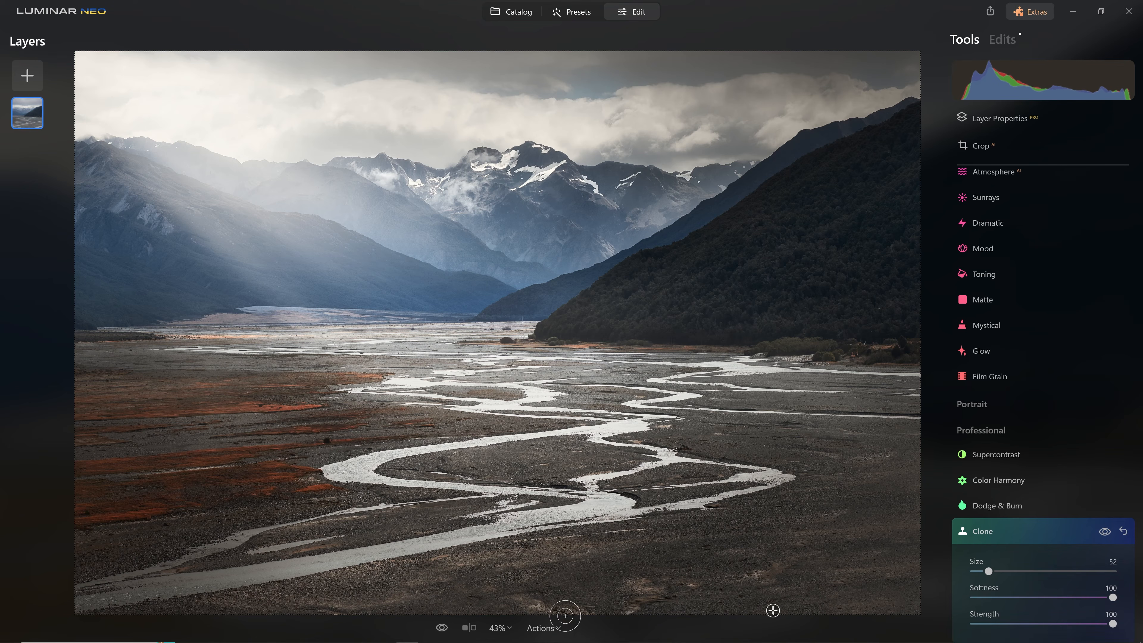
pyautogui.click(1106, 532)
pyautogui.click(1106, 533)
pyautogui.click(1106, 532)
pyautogui.click(1107, 532)
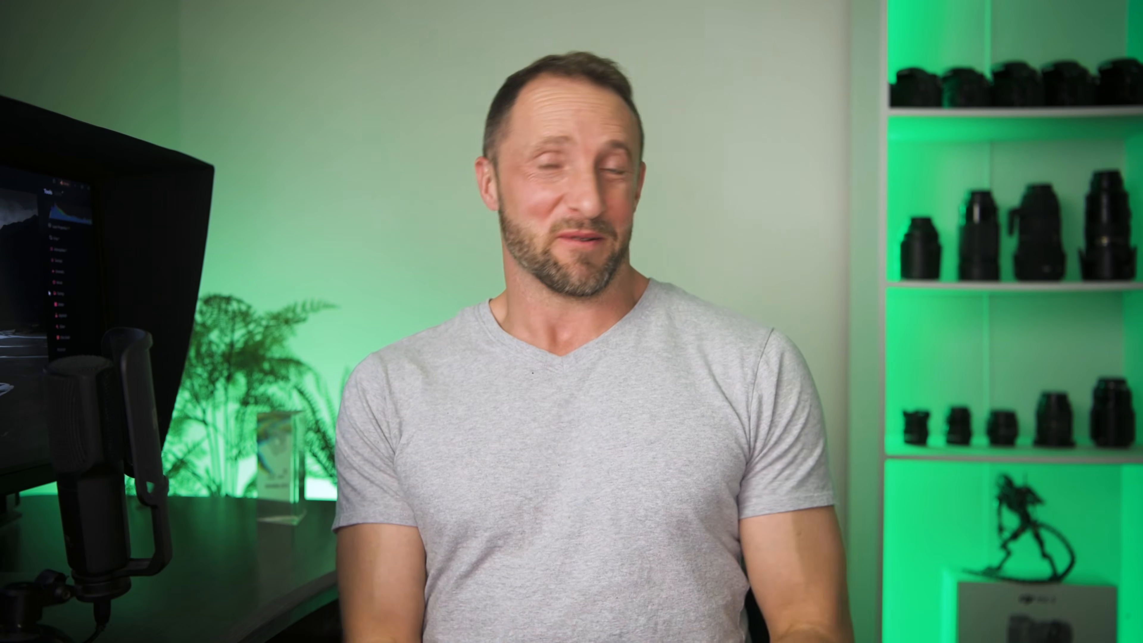